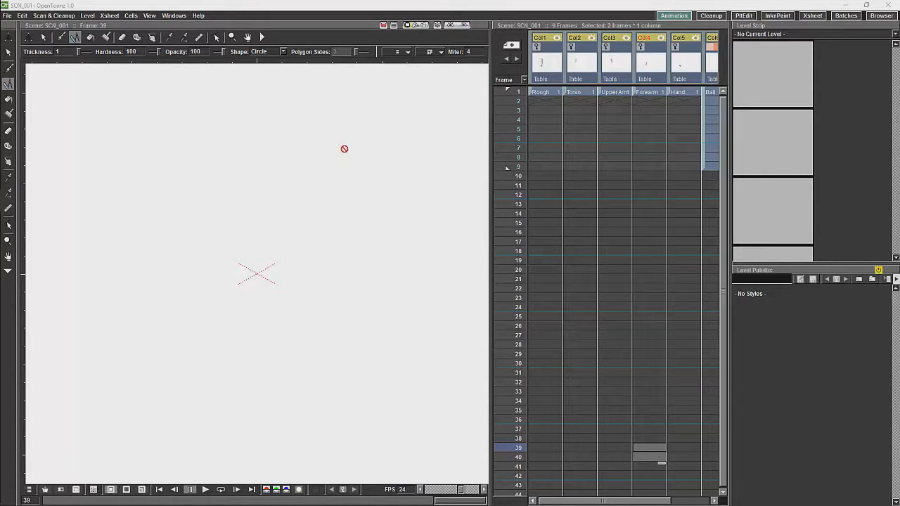
Show the Stage Schematic from the Windows menu and dock it tall beneath the Xsheet.
left_click(172, 16)
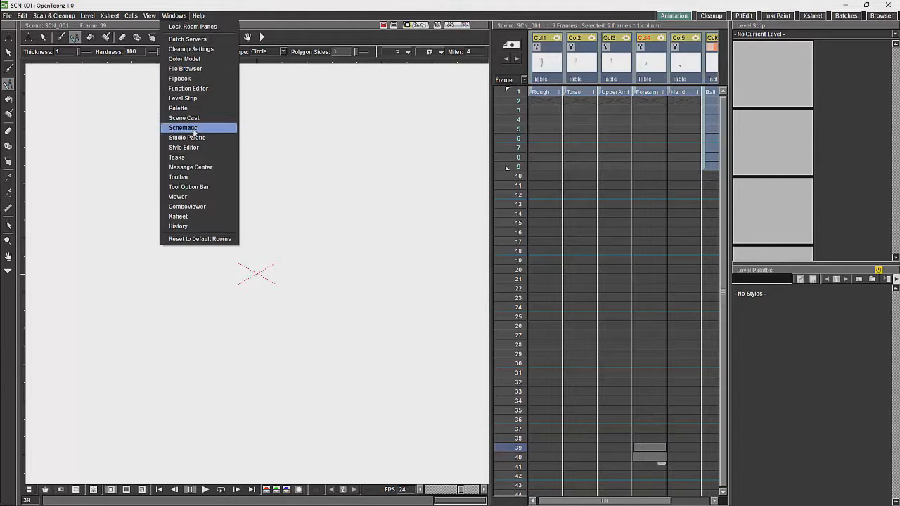
left_click(195, 132)
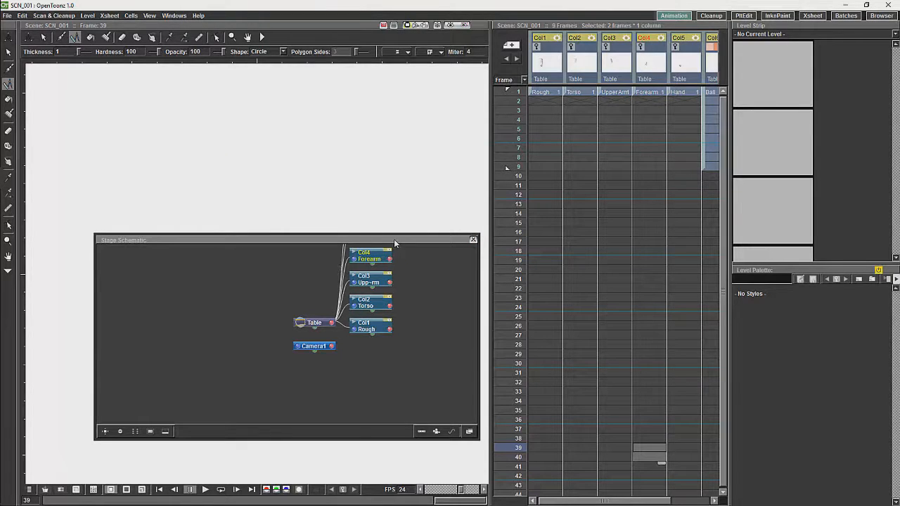
mouse_move(397, 239)
left_mouse_down()
mouse_move(442, 263)
mouse_move(674, 503)
left_mouse_up()
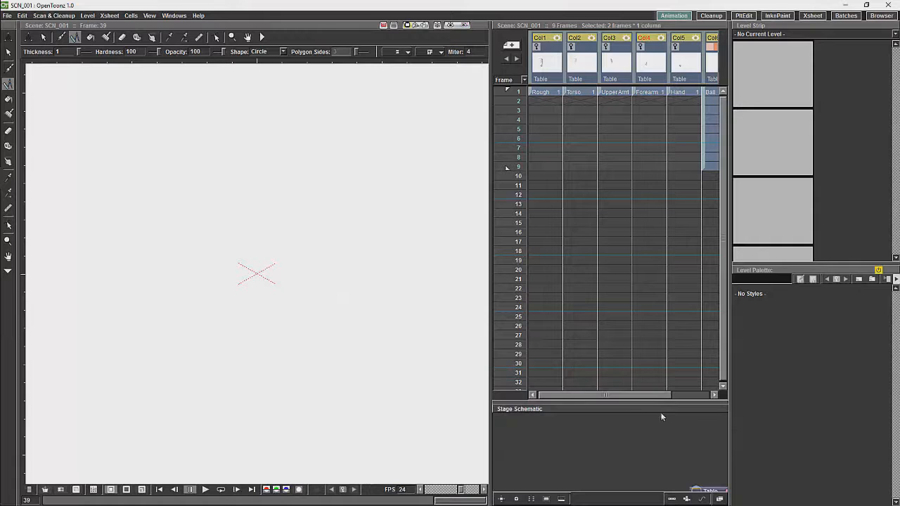
left_click_drag(661, 407, 661, 284)
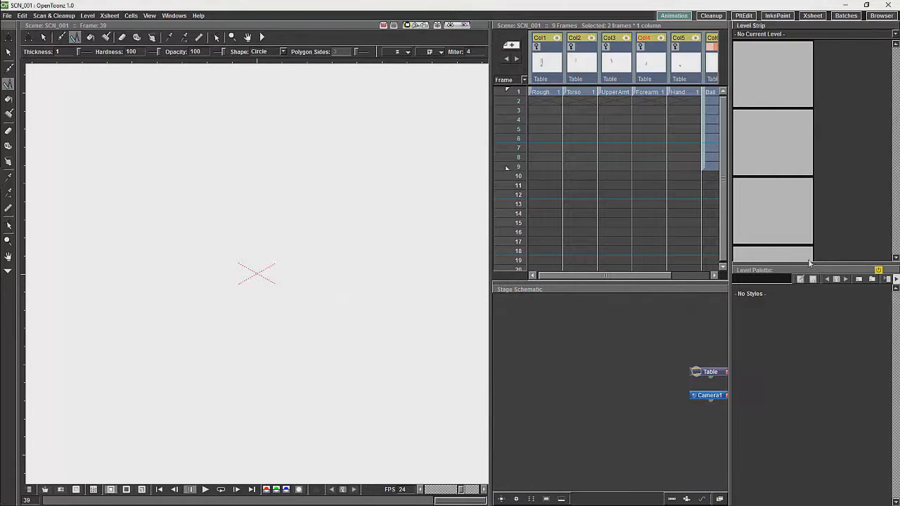
Close the Level Palette and widen the Xsheet and level strip to show all columns.
mouse_move(811, 26)
left_mouse_down()
mouse_move(752, 65)
mouse_move(728, 66)
left_mouse_up()
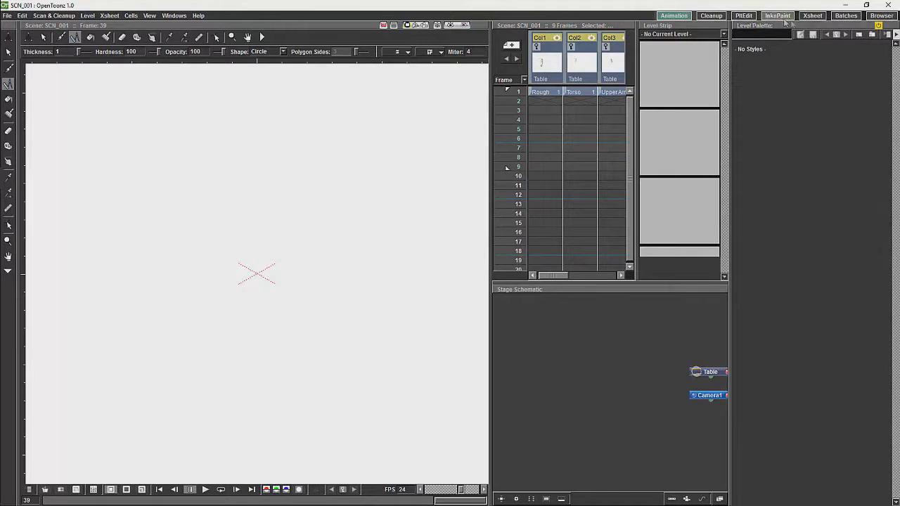
left_click(883, 26)
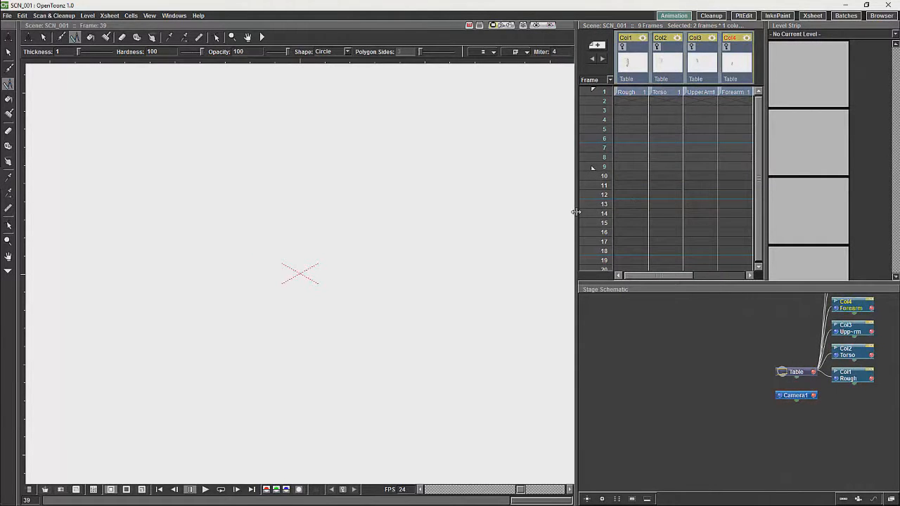
left_click_drag(577, 211, 431, 211)
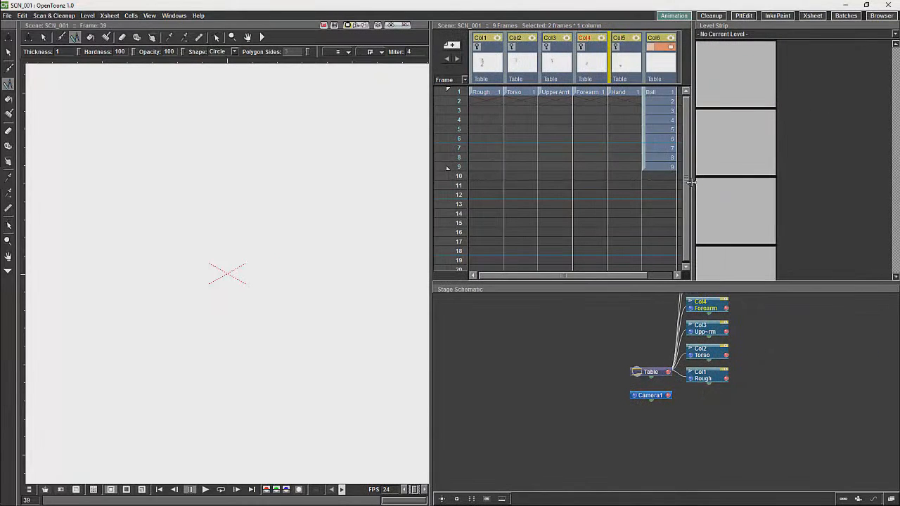
left_click_drag(691, 183, 686, 184)
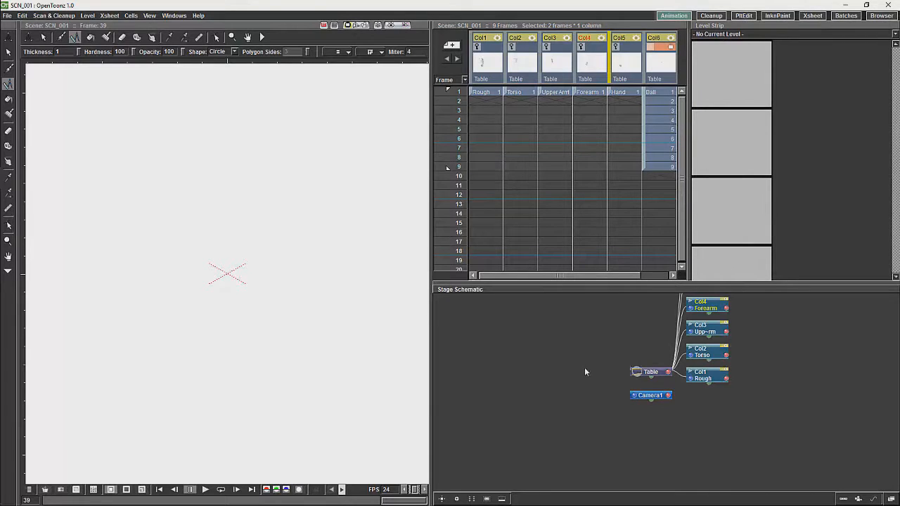
Bring all stage nodes into view and move Table and Camera1 up and to the left.
middle_click(583, 388)
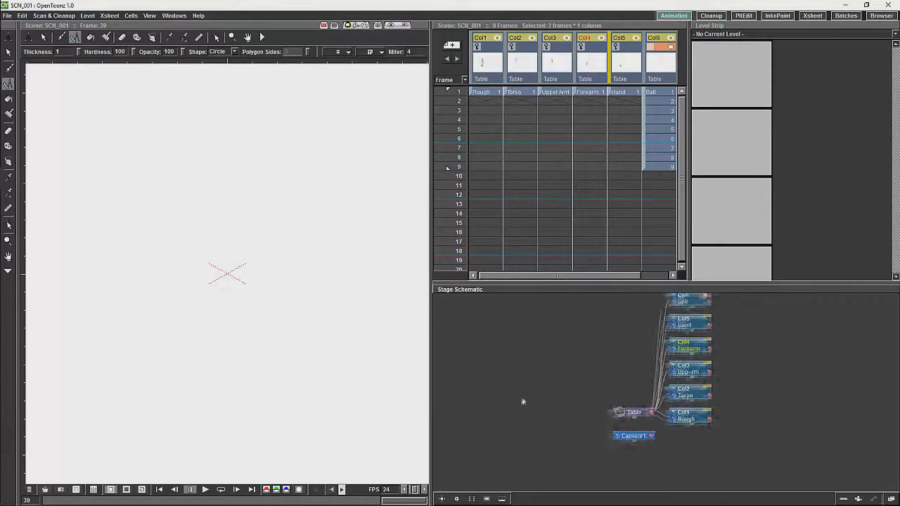
left_click_drag(509, 424, 510, 414)
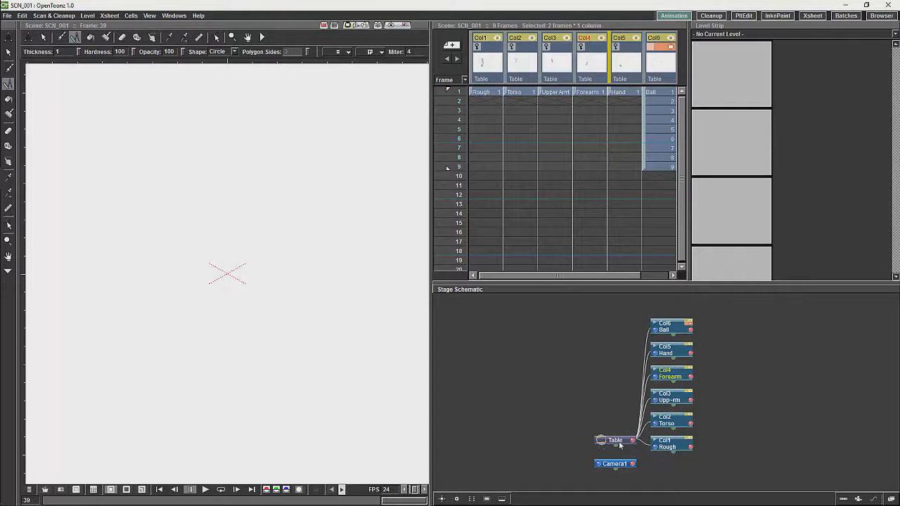
left_click_drag(617, 441, 543, 381)
mouse_move(622, 463)
left_mouse_down()
mouse_move(590, 461)
mouse_move(551, 435)
left_mouse_up()
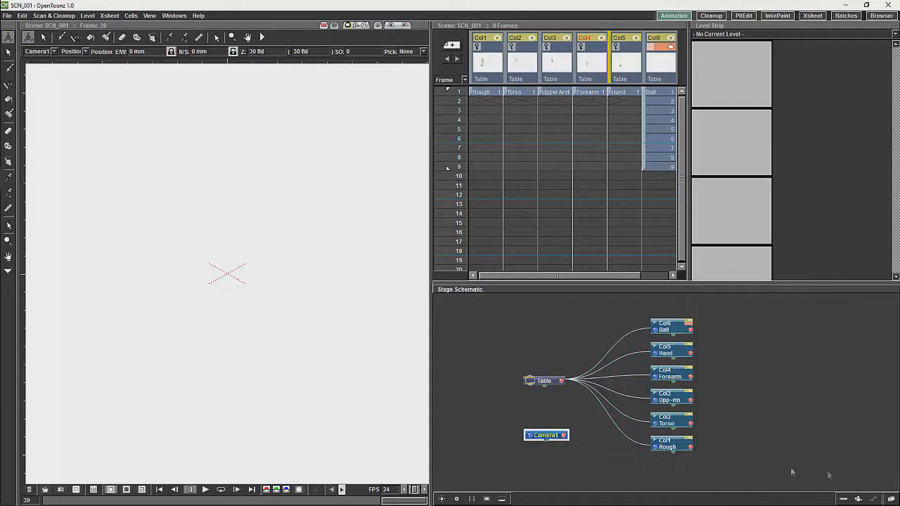
Compare the FX and Stage schematic views, then shift Table and Camera1 left of the column nodes.
left_click(891, 499)
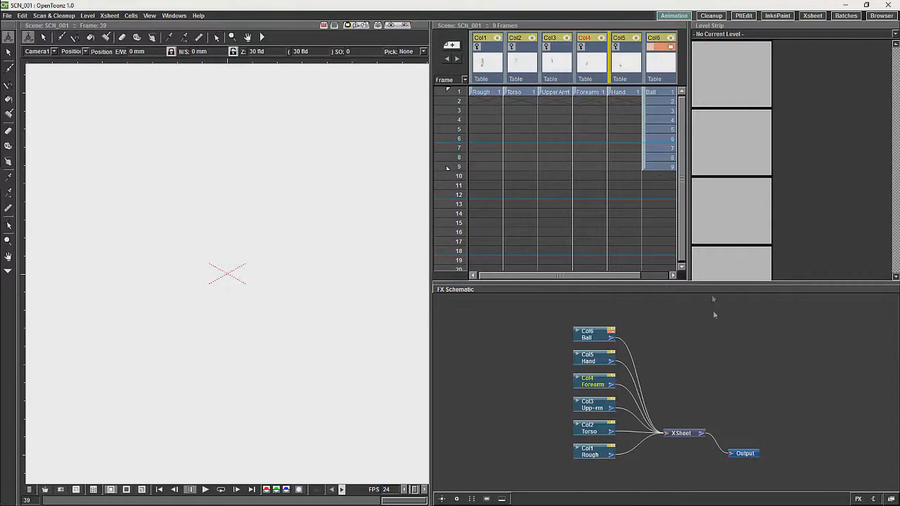
left_click(891, 499)
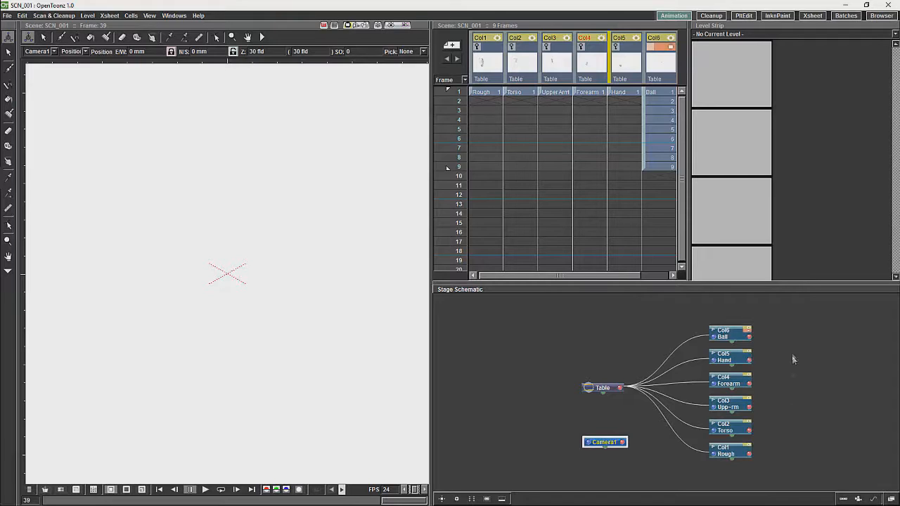
left_click(891, 499)
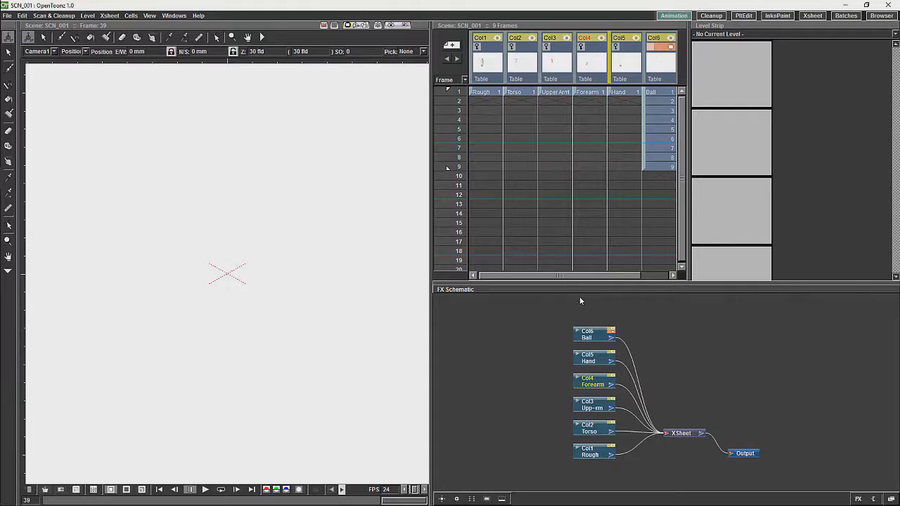
left_click(890, 499)
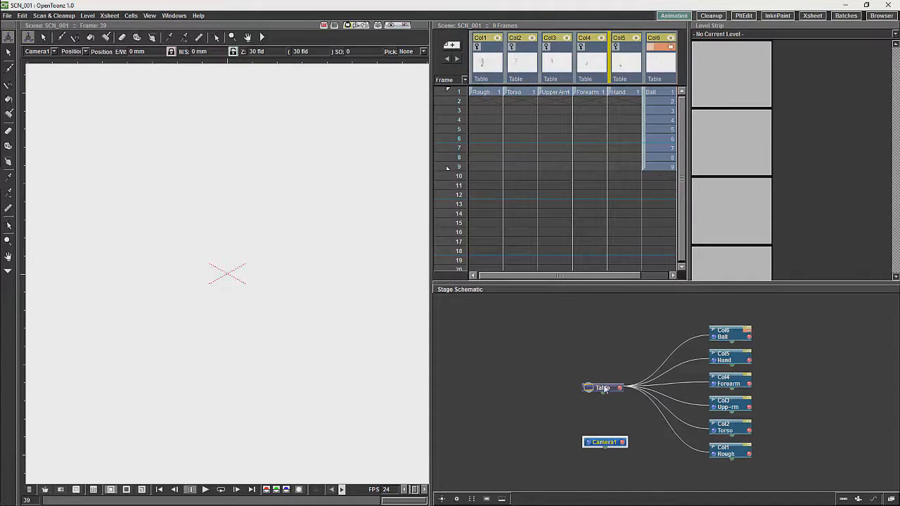
left_click_drag(602, 388, 561, 372)
left_click_drag(604, 442, 583, 442)
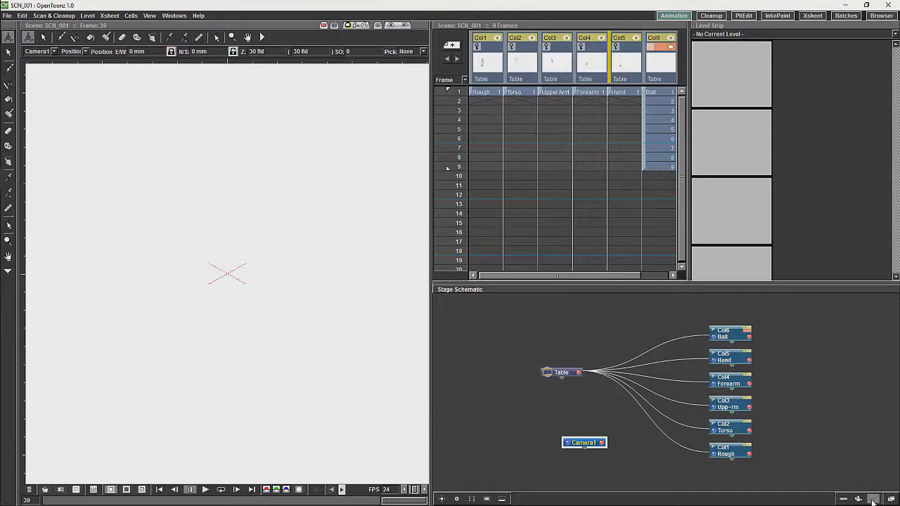
Add pegbar Peg1 and place it above the column nodes, nudging Table left.
left_click(843, 499)
mouse_move(611, 372)
left_mouse_down()
mouse_move(619, 329)
mouse_move(631, 327)
left_mouse_up()
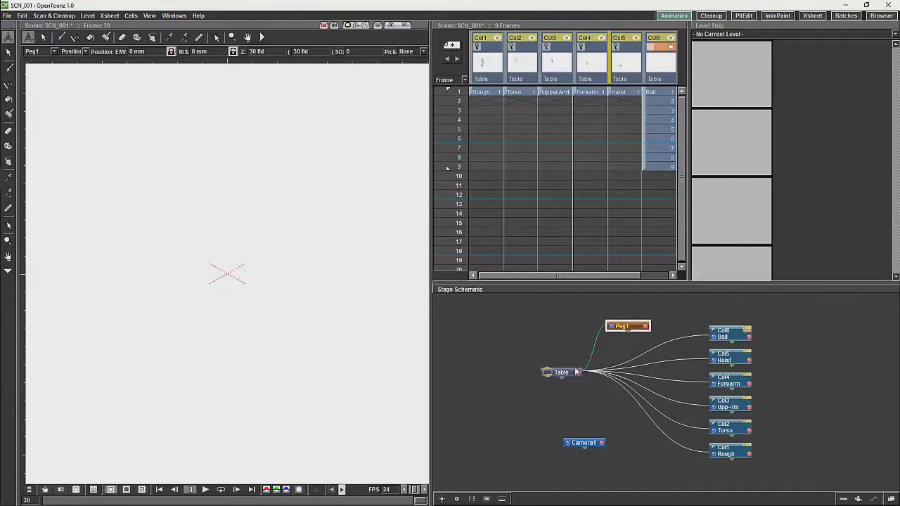
left_click_drag(562, 372, 541, 373)
left_click_drag(625, 325, 619, 327)
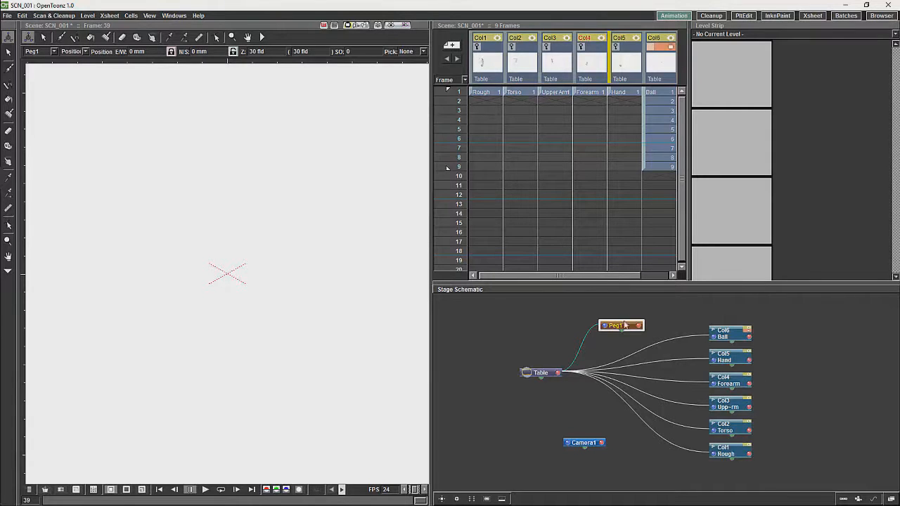
left_click_drag(624, 325, 629, 319)
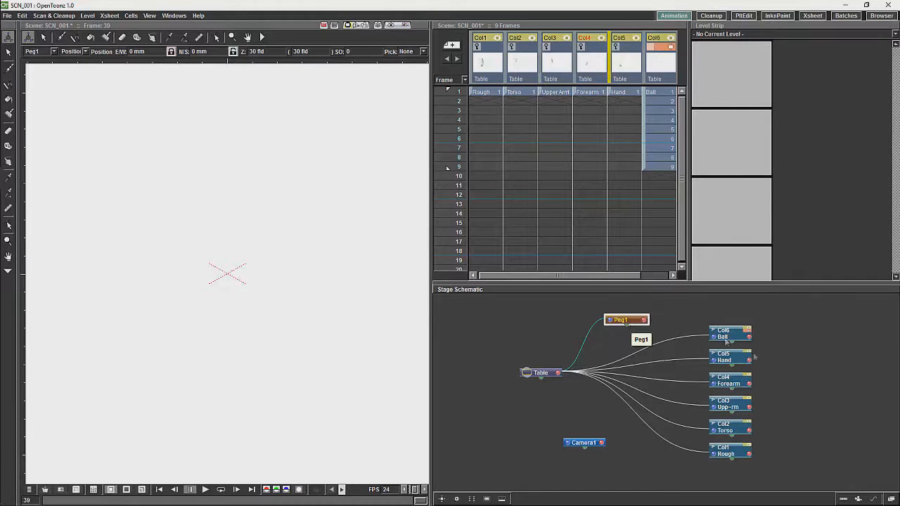
Add a second camera, Camera2, and stack it beneath Camera1.
left_click(858, 499)
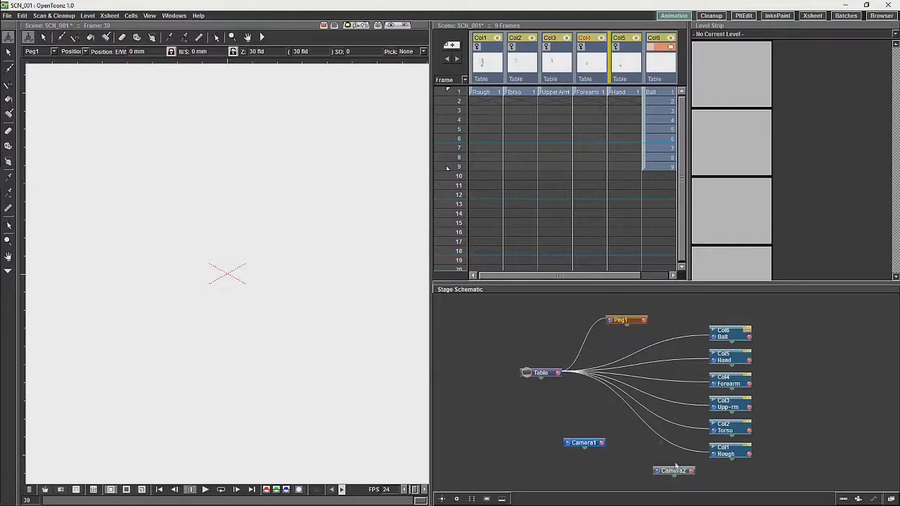
mouse_move(675, 470)
left_mouse_down()
mouse_move(614, 464)
mouse_move(591, 431)
left_mouse_up()
left_click(612, 463)
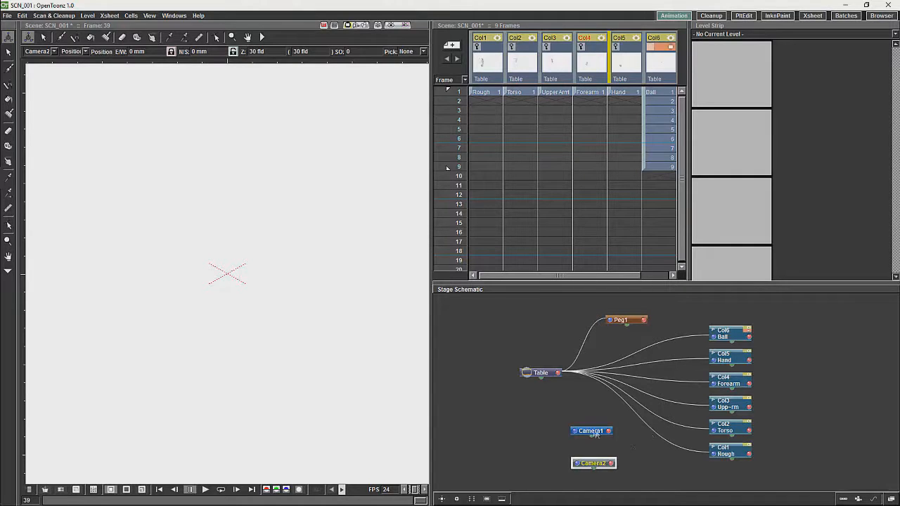
left_click_drag(592, 430, 594, 408)
left_click_drag(601, 463, 601, 437)
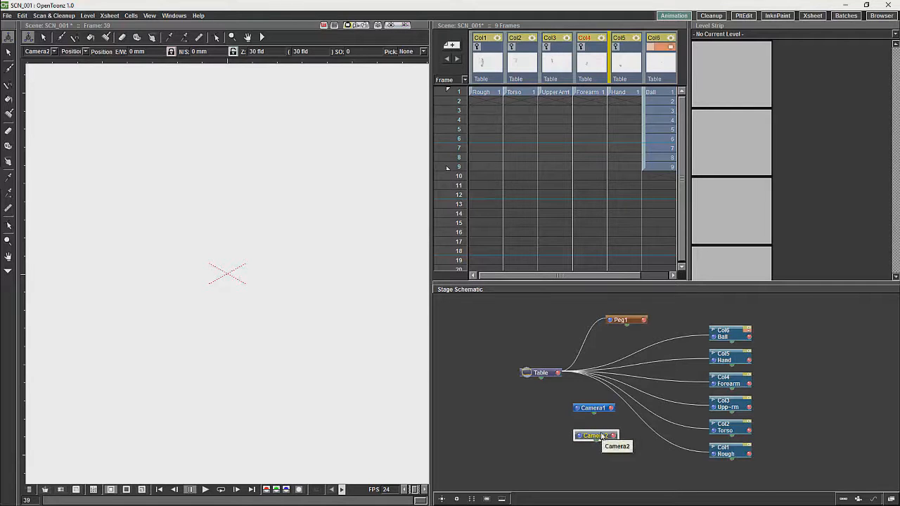
Attach a Path1 motion path to Camera2 and place its node under the camera.
left_click(873, 499)
left_click_drag(785, 469, 599, 468)
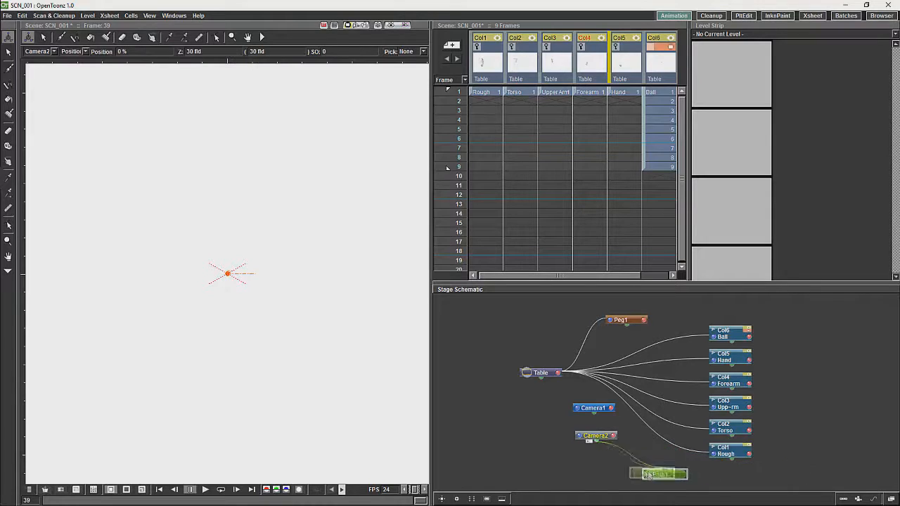
left_click(599, 469)
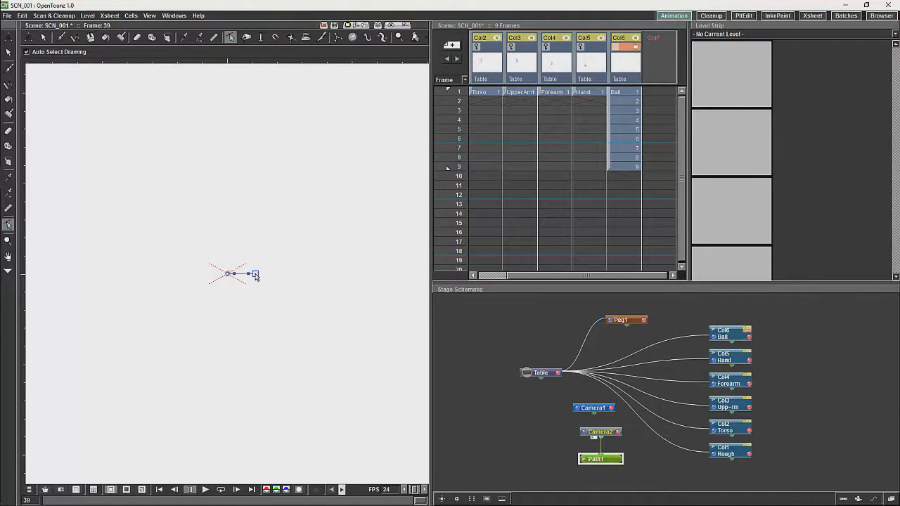
Shape Path1 into a wide S-curve across the viewer by dragging its ends and bends.
mouse_move(256, 275)
left_mouse_down()
mouse_move(320, 269)
mouse_move(282, 204)
left_mouse_up()
mouse_move(230, 273)
left_mouse_down()
mouse_move(259, 299)
mouse_move(102, 307)
left_mouse_up()
left_click_drag(173, 333, 130, 337)
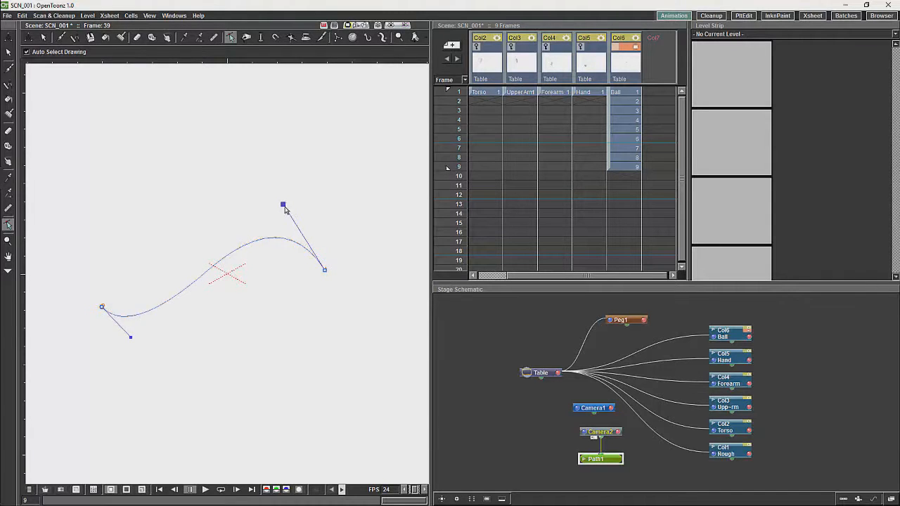
left_click_drag(284, 204, 253, 192)
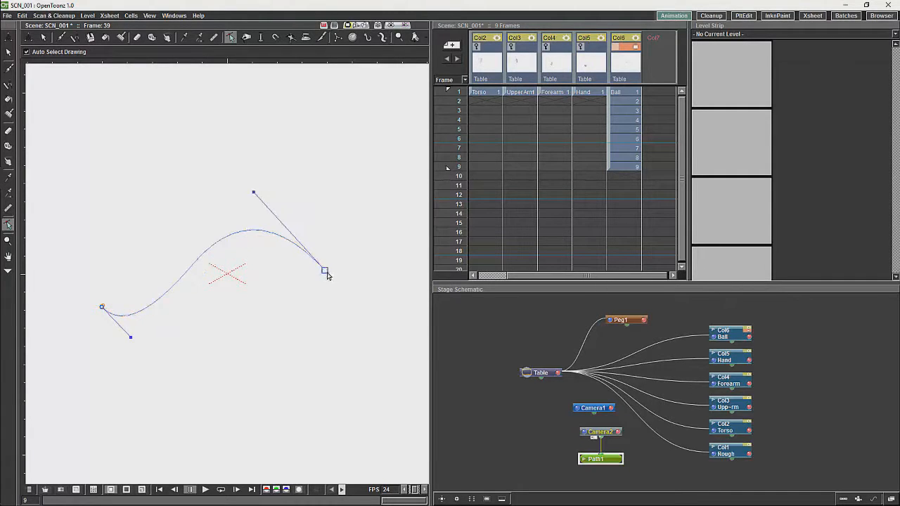
left_click_drag(325, 270, 355, 290)
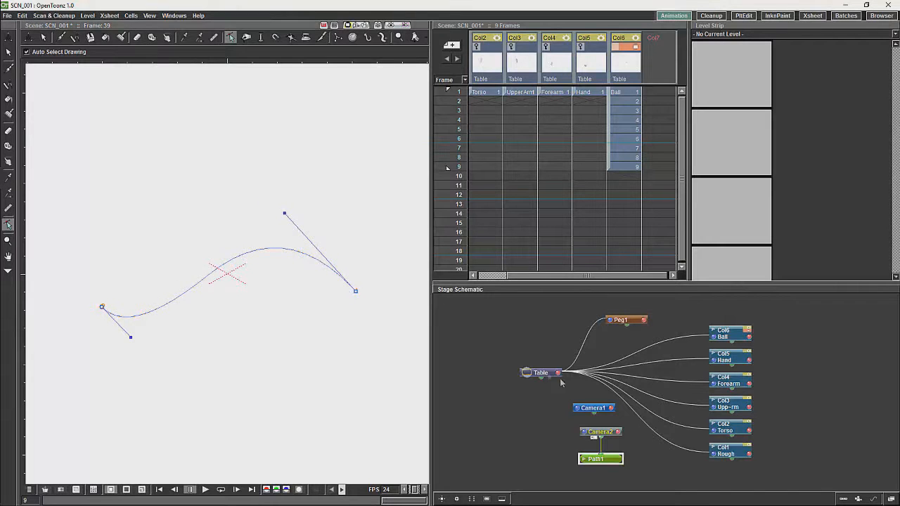
left_click(606, 432)
Delete Camera2 and its Path1 motion path from the stage.
key("Delete")
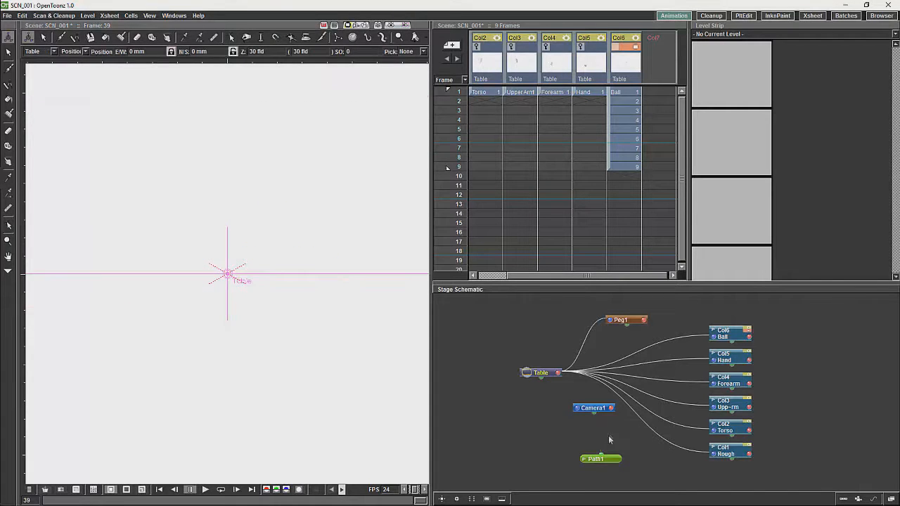
left_click(601, 458)
key("Delete")
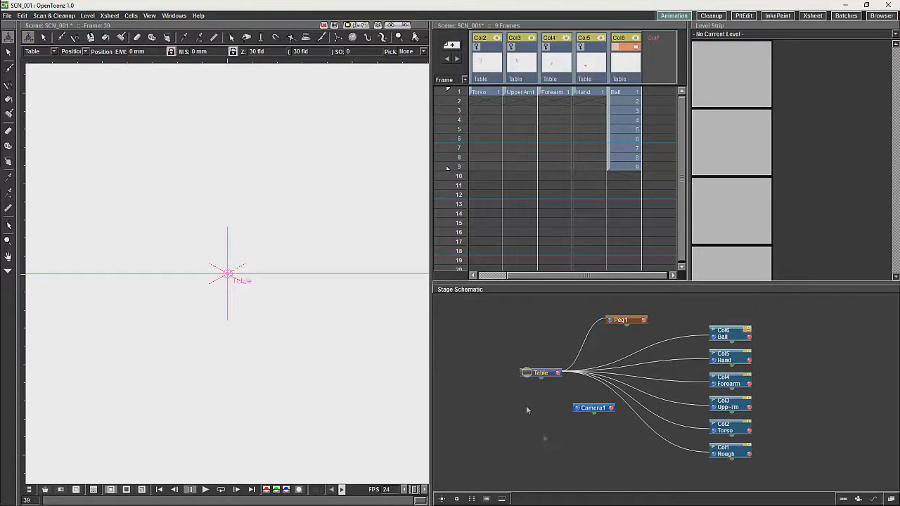
left_click(22, 15)
Show level thumbnails on the column nodes, then collapse the Ball node to hide its thumbnail.
left_click(502, 499)
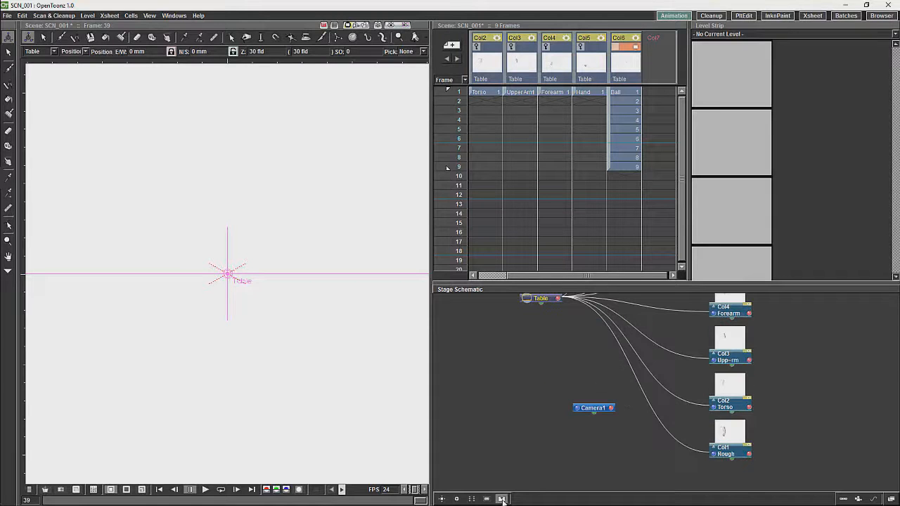
scroll(773, 386, "up", 6)
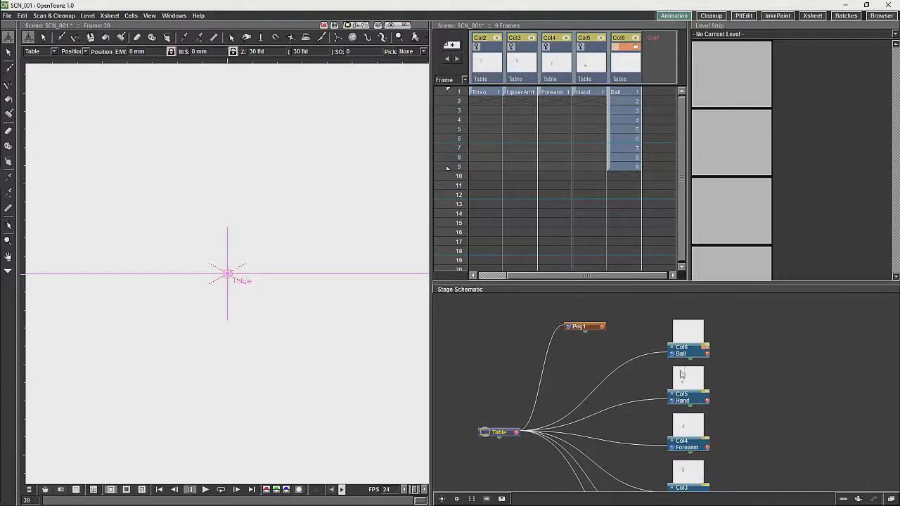
left_click(708, 347)
left_click(708, 347)
left_click(708, 347)
left_click(673, 350)
Toggle the Ball column's preview and camstand visibility off and back on.
left_click(706, 347)
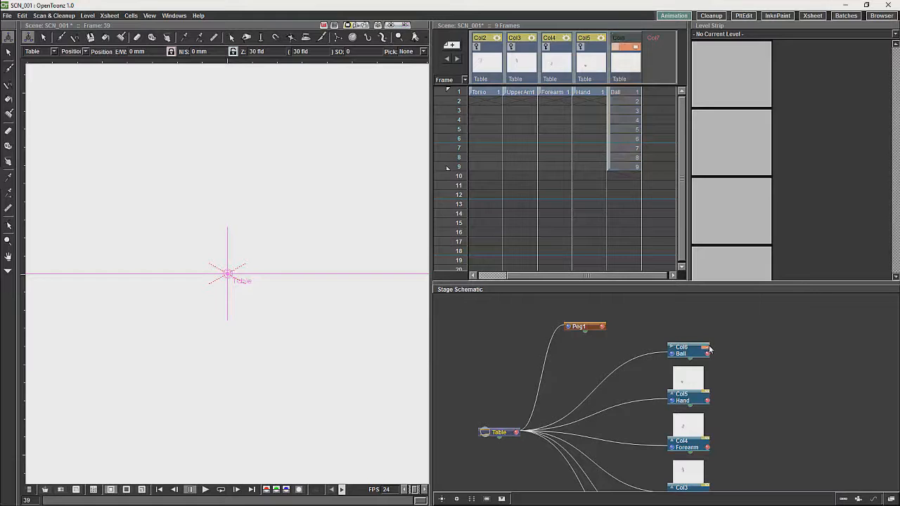
left_click(706, 348)
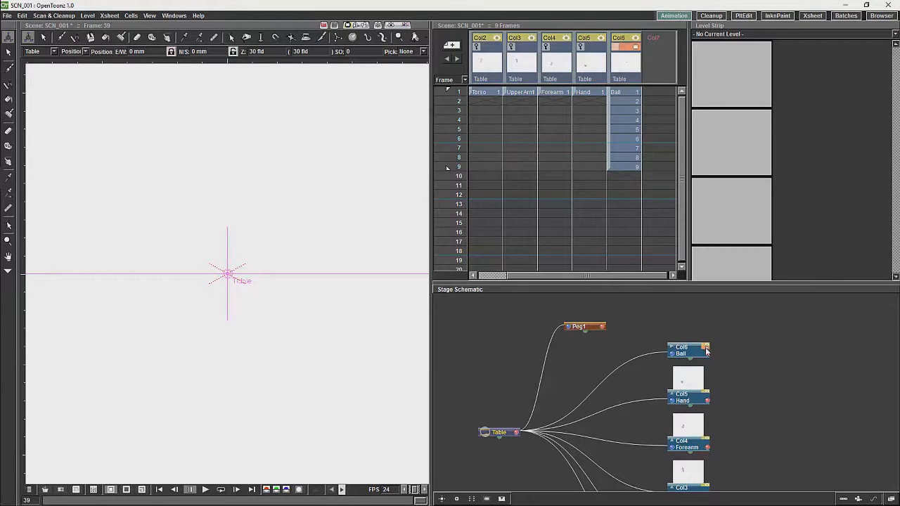
left_click(706, 349)
left_click(706, 349)
scroll(739, 351, "down", 2)
scroll(740, 366, "down", 2)
scroll(756, 357, "up", 2)
scroll(751, 419, "up", 2)
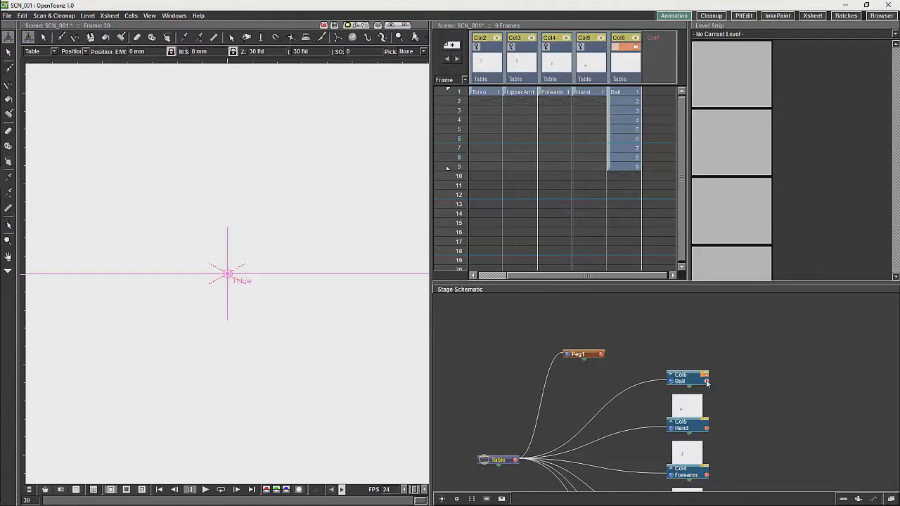
Make Col5 Hand the current Xsheet column and pan the schematic to the lower nodes.
left_click(599, 56)
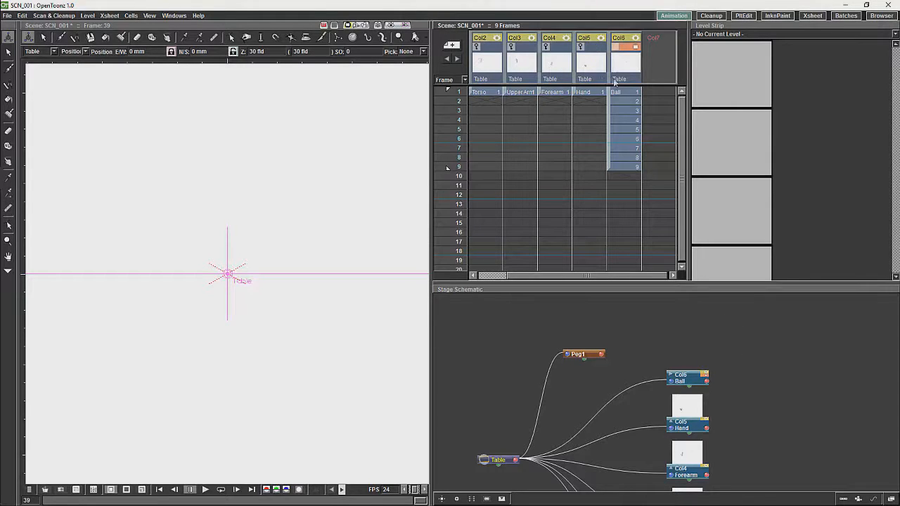
left_click(592, 38)
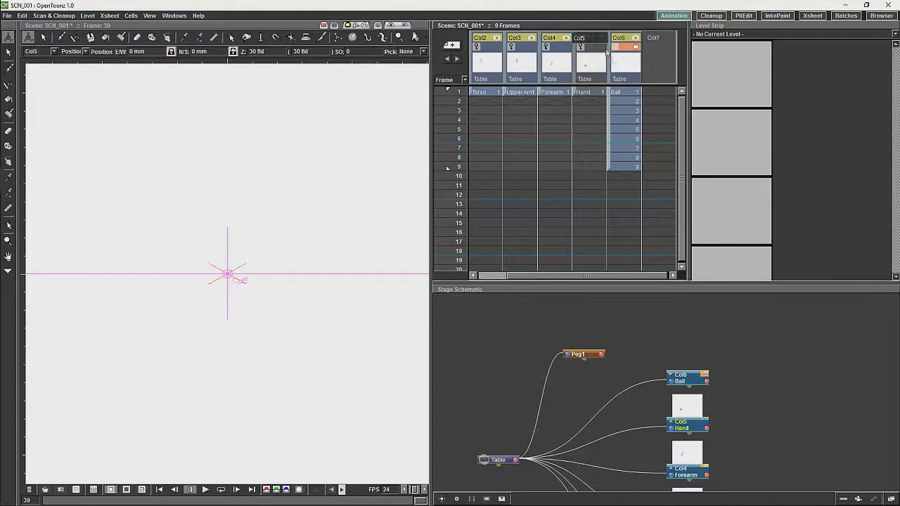
key("Return")
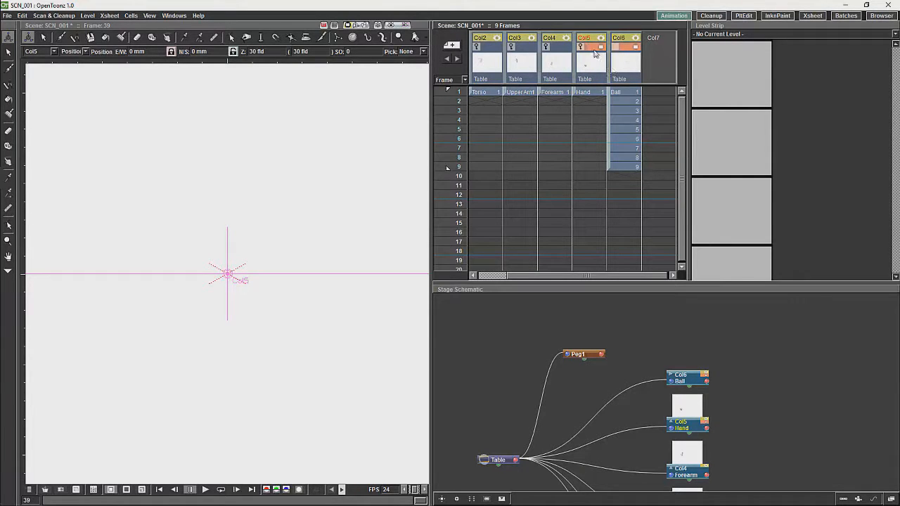
middle_click(831, 295)
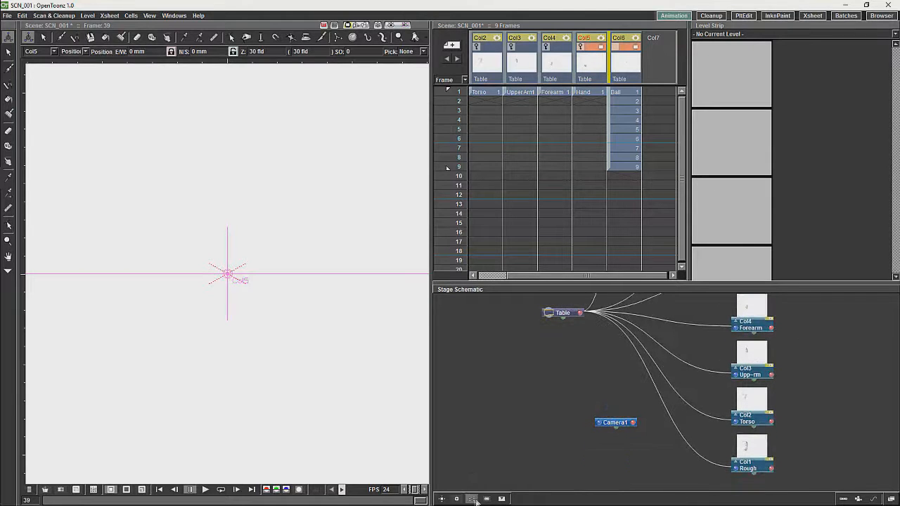
Fit the stage graph to the window, focus on Ball, auto-arrange the nodes and zoom in.
left_click(441, 499)
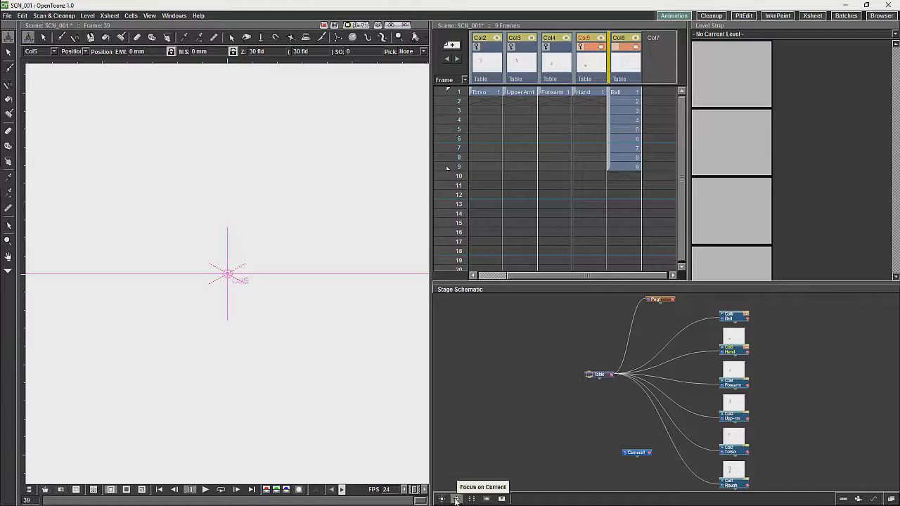
left_click(457, 498)
left_click(675, 366)
left_click(457, 498)
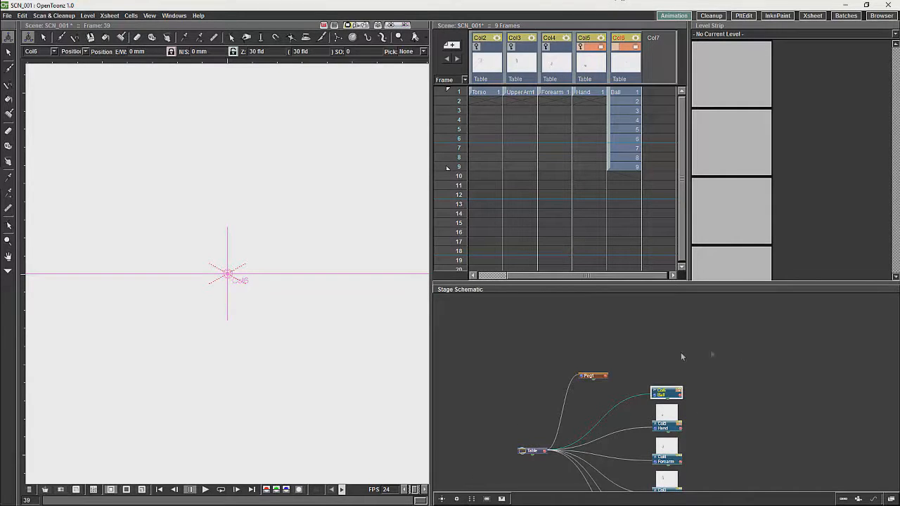
left_click(471, 499)
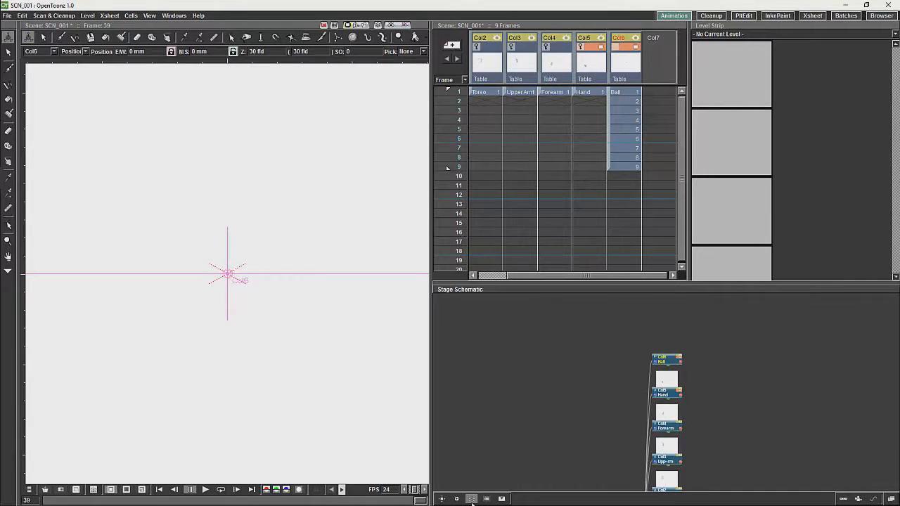
scroll(724, 414, "down", 3)
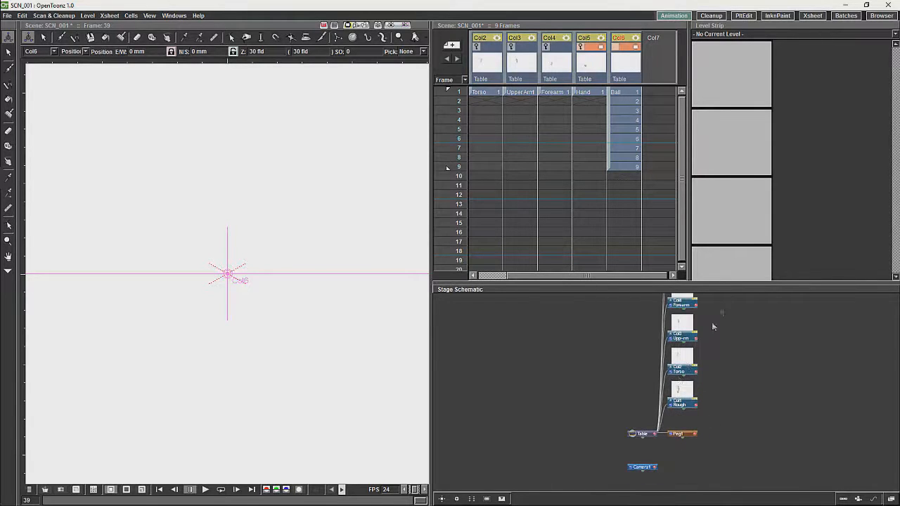
left_click(486, 498)
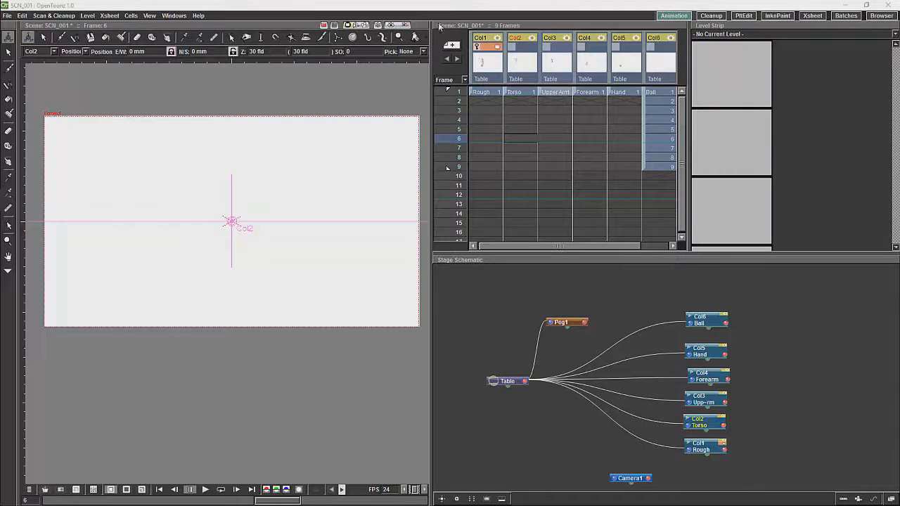
Turn on camstand visibility for the Torso, Upper Arm, Forearm and Hand columns.
left_click(487, 93)
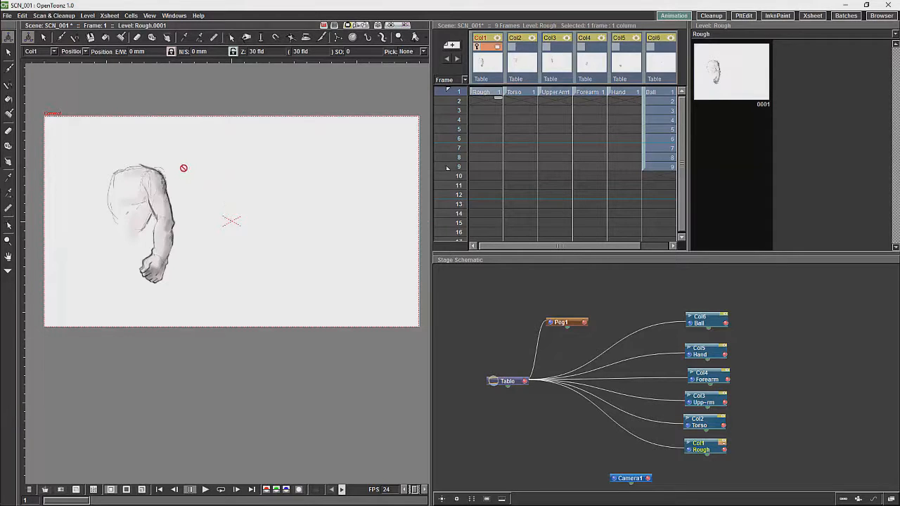
left_click(521, 94)
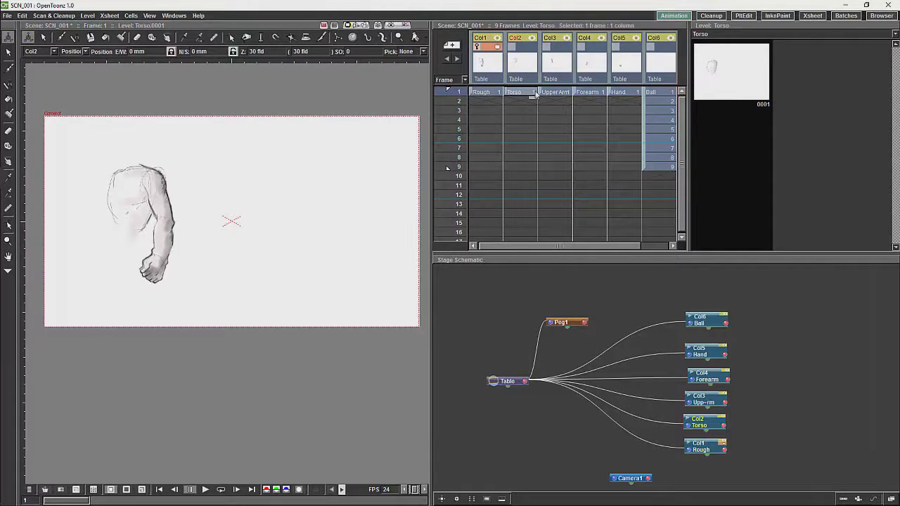
left_click(532, 47)
left_click(496, 47)
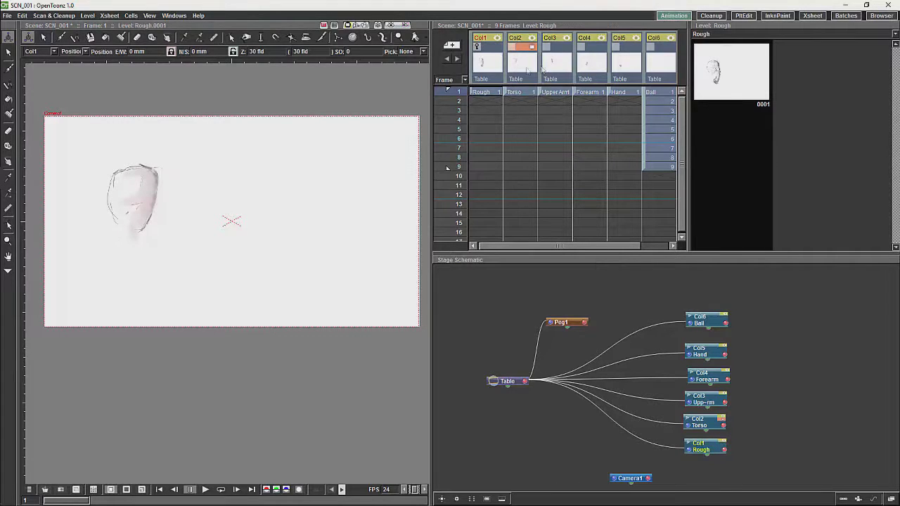
left_click(567, 48)
left_click(567, 48)
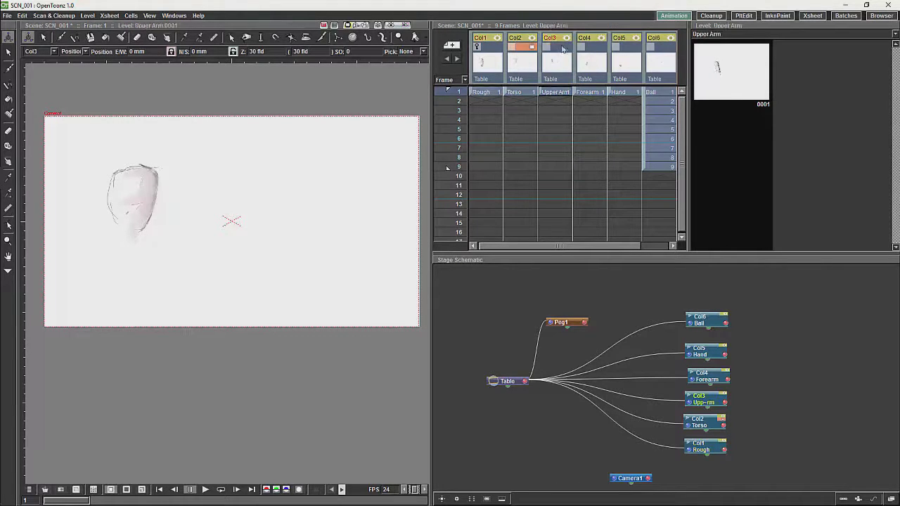
left_click(590, 93)
left_click(601, 48)
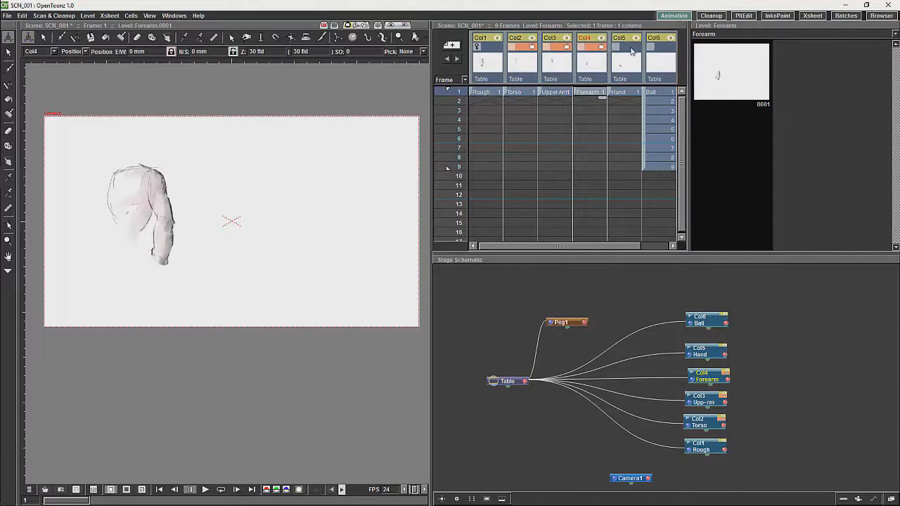
left_click(636, 48)
left_click(630, 94)
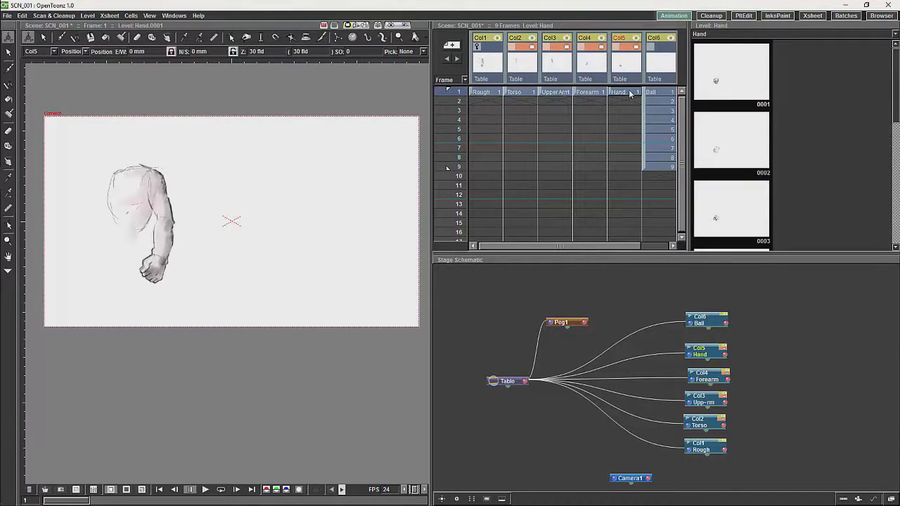
Hold the Torso, Upper Arm, Forearm and Hand drawings down to frame 16.
left_click(524, 92)
left_click_drag(533, 97, 533, 237)
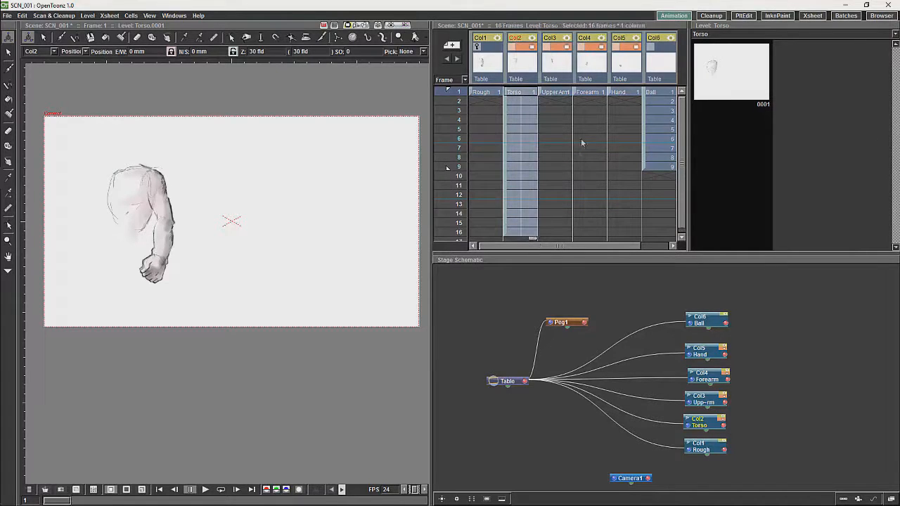
left_click(559, 93)
left_click_drag(568, 99, 555, 239)
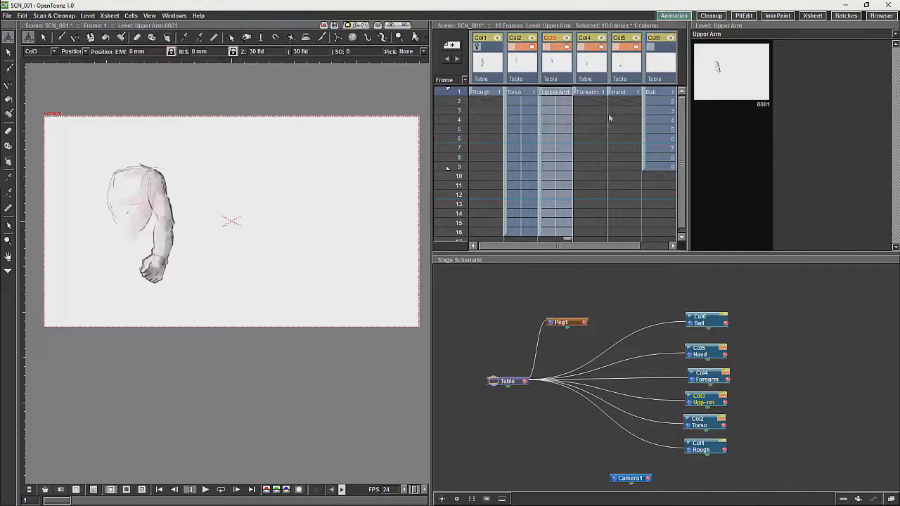
left_click(590, 93)
left_click_drag(602, 99, 597, 239)
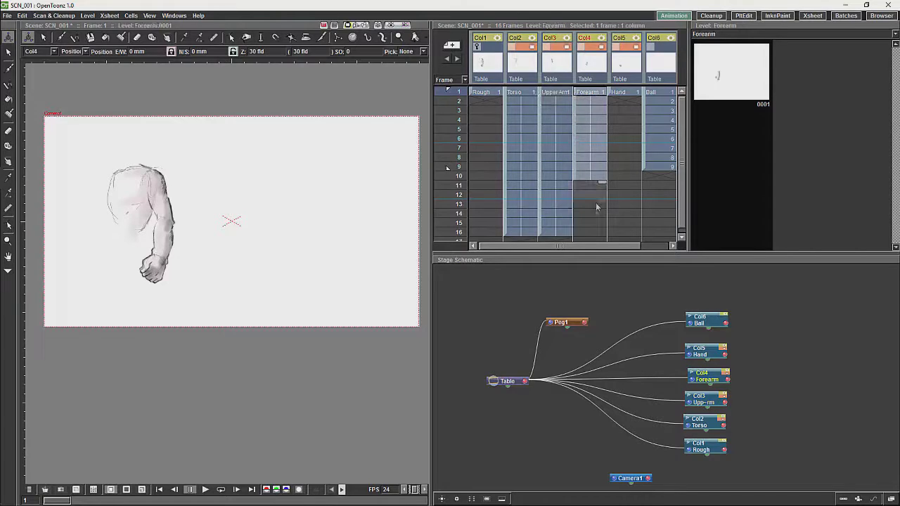
left_click(630, 93)
left_click_drag(636, 99, 626, 239)
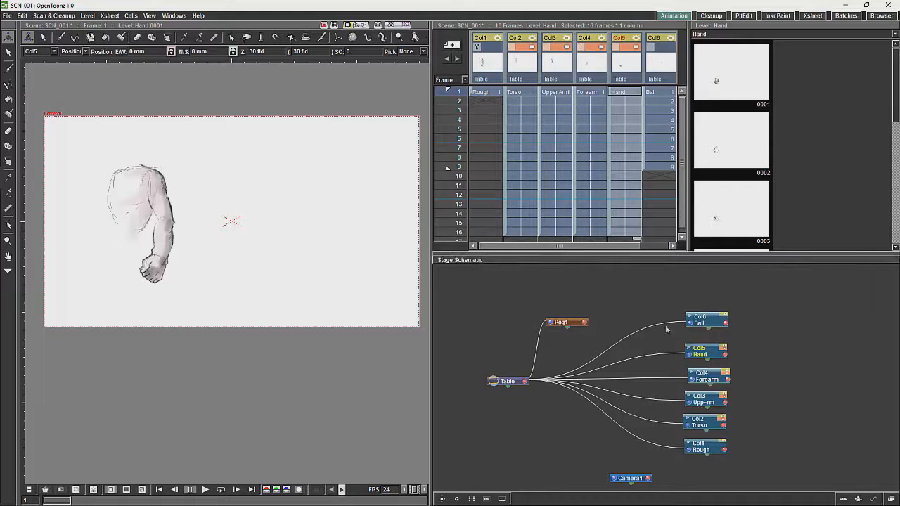
Add pegbars Peg2 and Peg3 to the right of Peg1 and chain them after it.
left_click(569, 325)
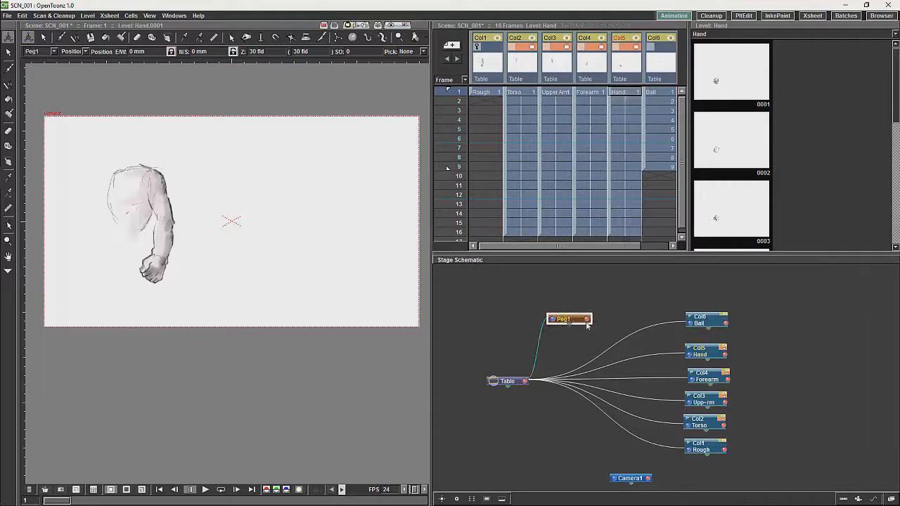
left_click(840, 498)
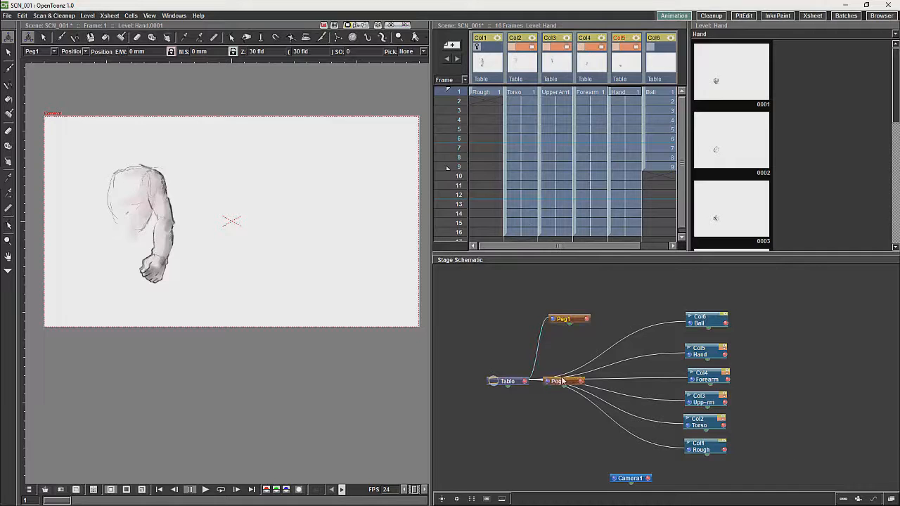
left_click_drag(569, 379, 646, 298)
left_click(841, 498)
left_click_drag(558, 380, 738, 287)
left_click(565, 319)
left_click_drag(590, 319, 628, 299)
left_click_drag(573, 321, 561, 318)
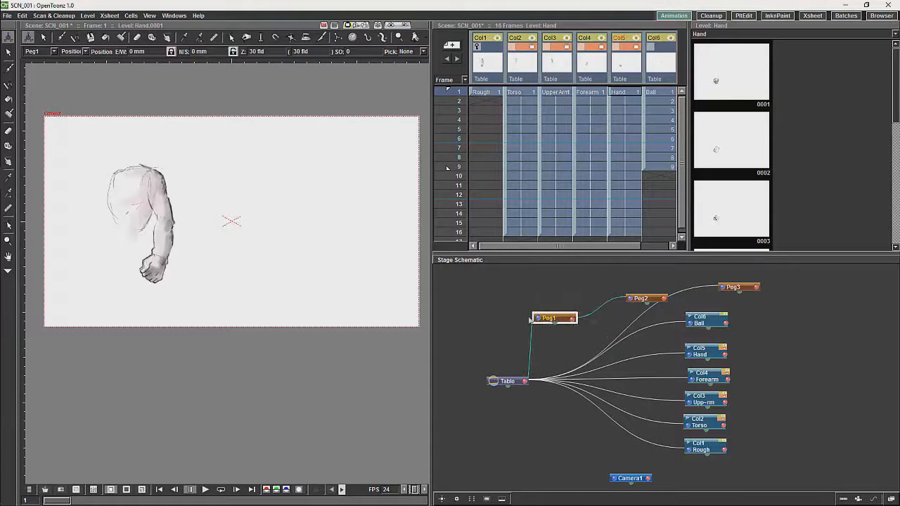
left_click_drag(506, 382, 491, 380)
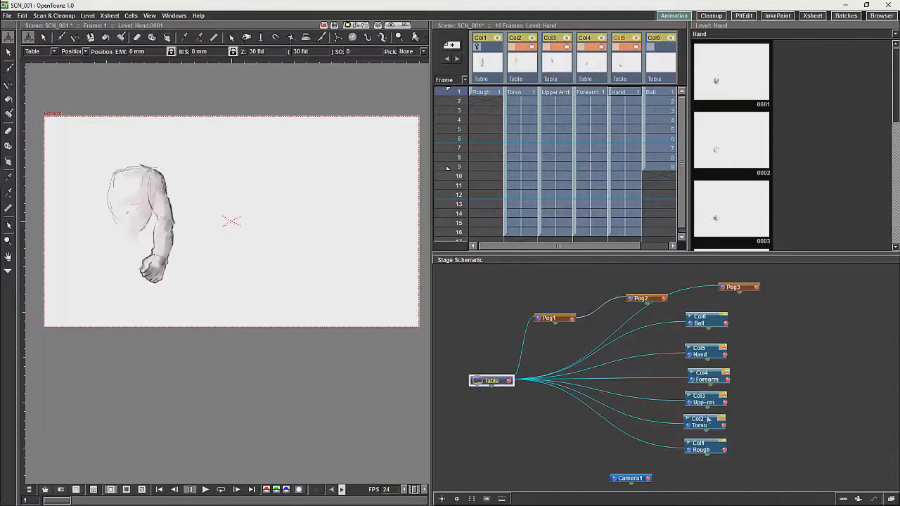
Parent the Torso column to Peg2.
left_click(692, 424)
left_click_drag(692, 423, 676, 422)
left_click(641, 298)
mouse_move(650, 305)
left_mouse_down()
mouse_move(652, 387)
mouse_move(664, 422)
left_mouse_up()
left_click_drag(661, 298, 650, 301)
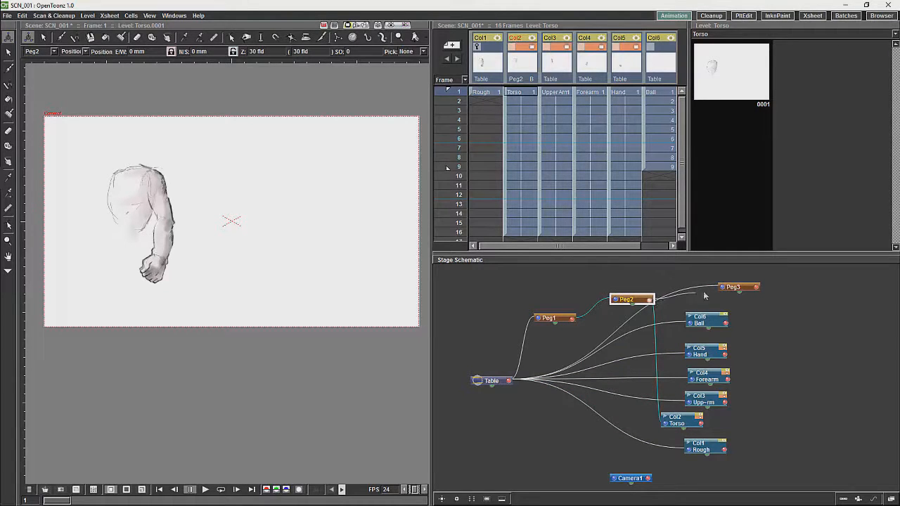
Move the Torso and Upper Arm nodes over and parent Upper Arm to Peg3.
left_click(746, 318)
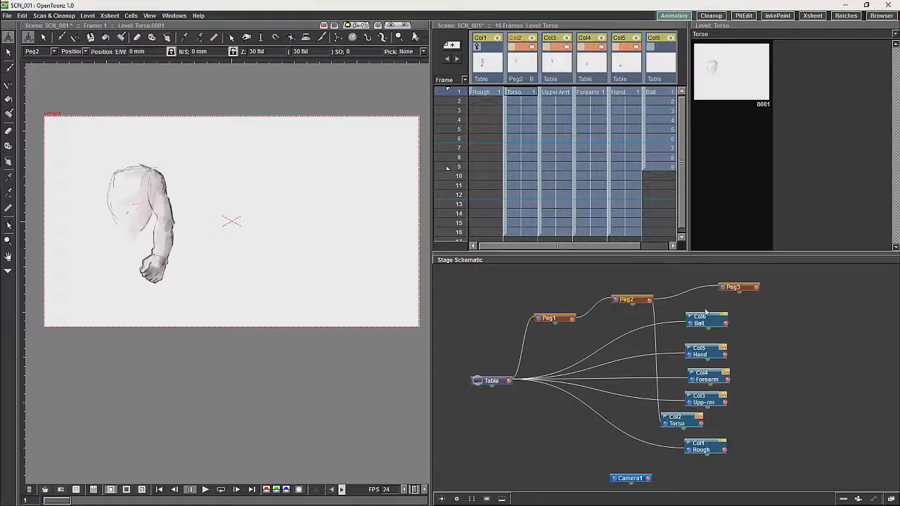
left_click_drag(681, 421, 646, 391)
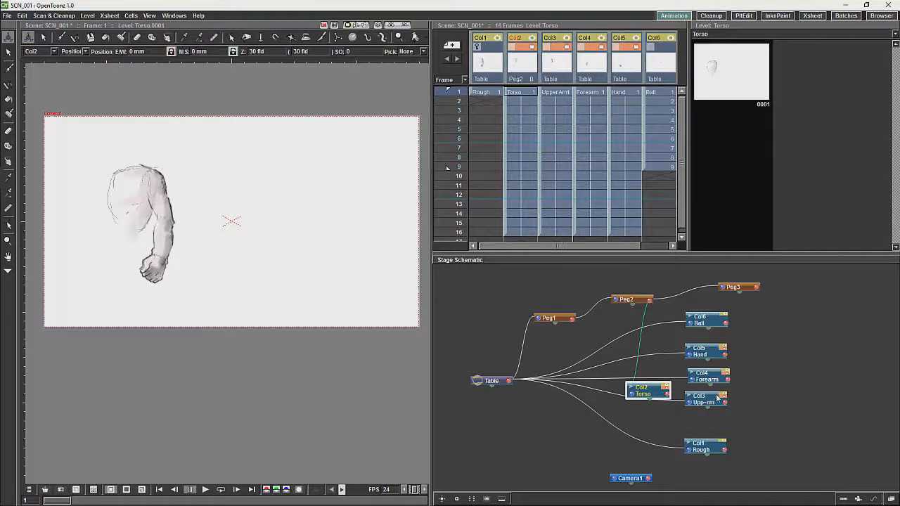
left_click_drag(703, 402, 807, 374)
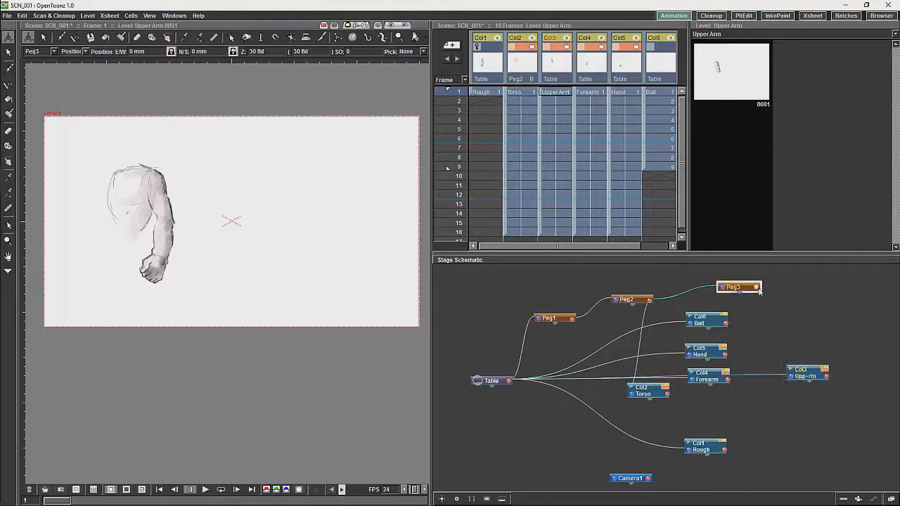
mouse_move(757, 287)
left_mouse_down()
mouse_move(786, 376)
mouse_move(761, 409)
left_mouse_up()
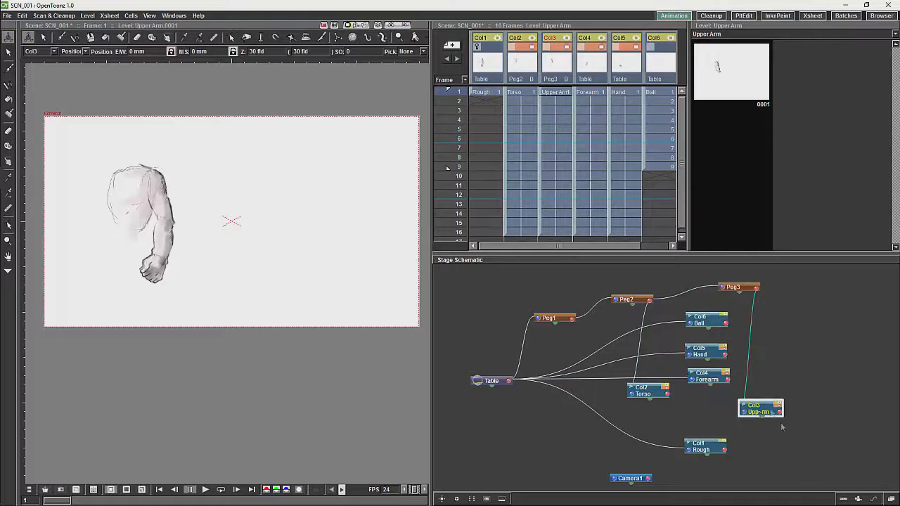
Add Peg4 and chain it under Peg3.
left_click(843, 498)
left_click_drag(550, 381, 822, 322)
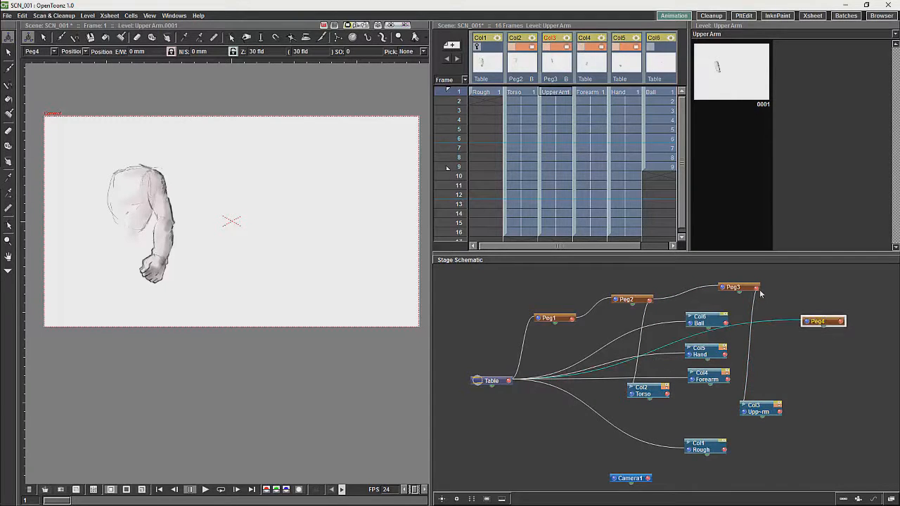
left_click_drag(757, 288, 808, 321)
left_click(799, 321)
key("Delete")
key("ctrl+z")
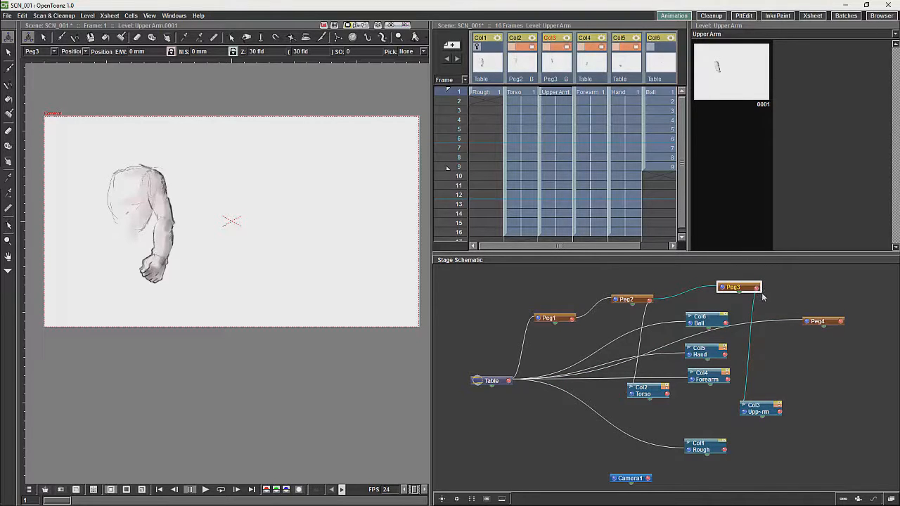
left_click_drag(757, 289, 806, 321)
left_click(732, 341)
Parent the Forearm column to Peg4 and tidy the node positions.
left_click_drag(708, 379, 805, 371)
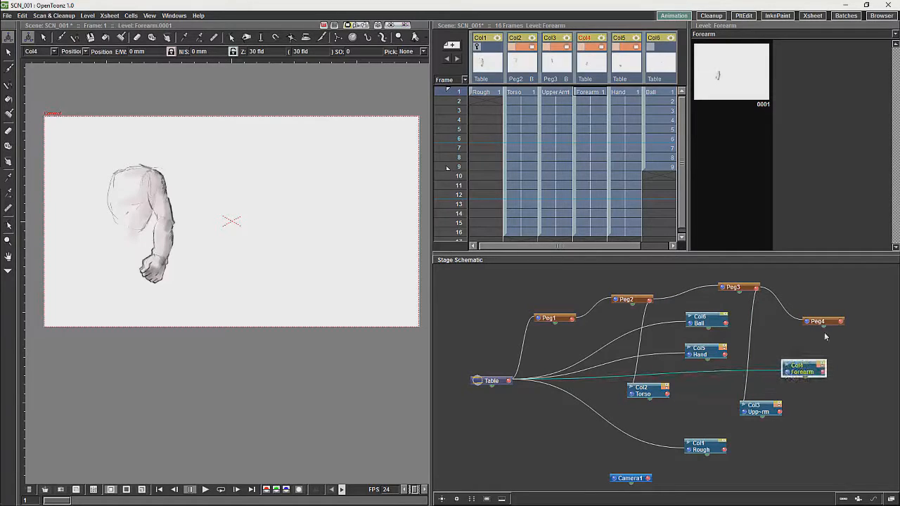
left_click_drag(785, 368, 842, 323)
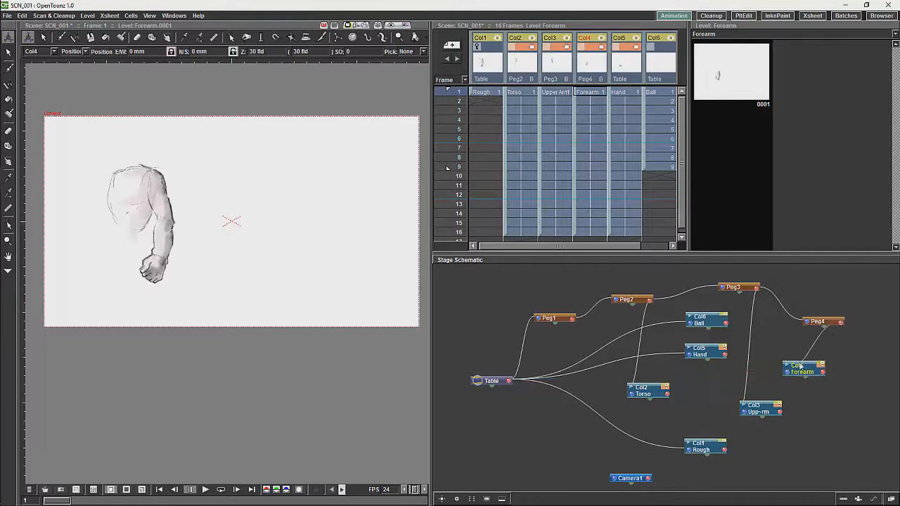
left_click_drag(803, 368, 838, 361)
left_click_drag(817, 323, 807, 304)
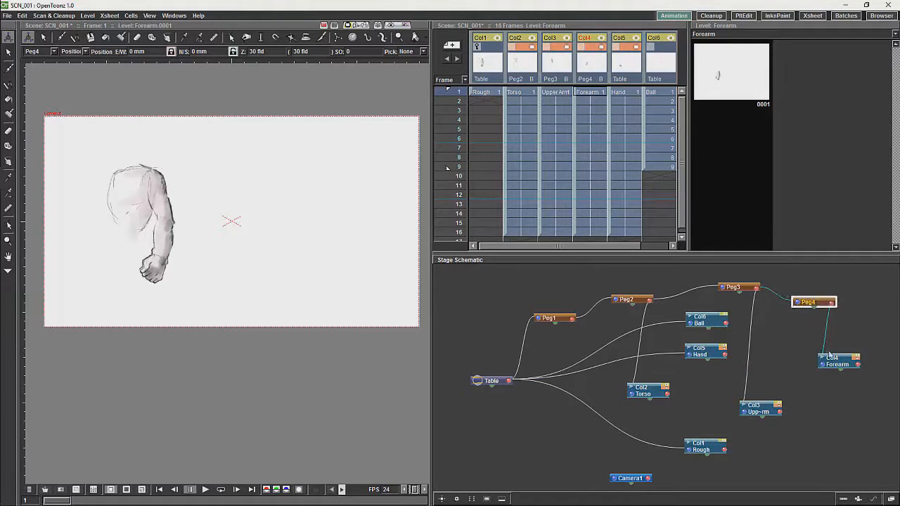
left_click_drag(833, 361, 817, 368)
Add Peg5 and chain it under Peg4.
left_click(842, 498)
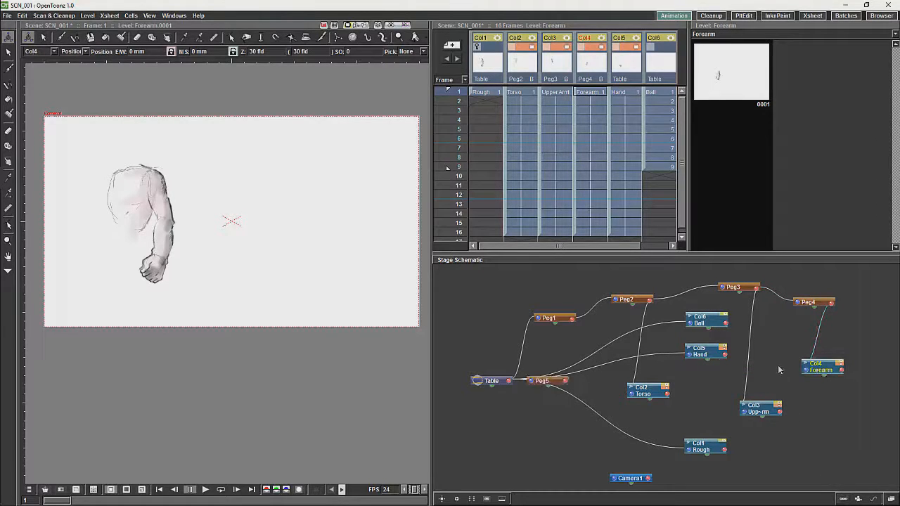
left_click_drag(752, 355, 856, 332)
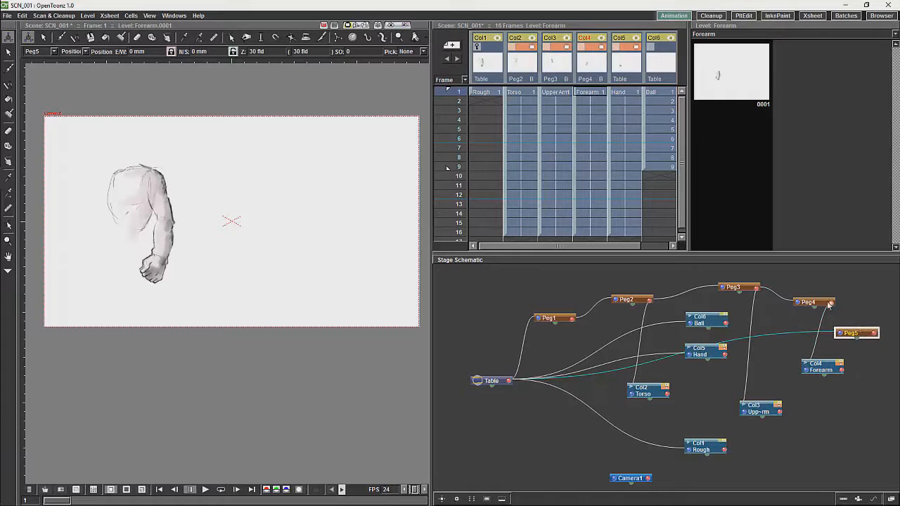
left_click_drag(830, 303, 839, 333)
left_click(817, 376)
left_click_drag(817, 372, 798, 381)
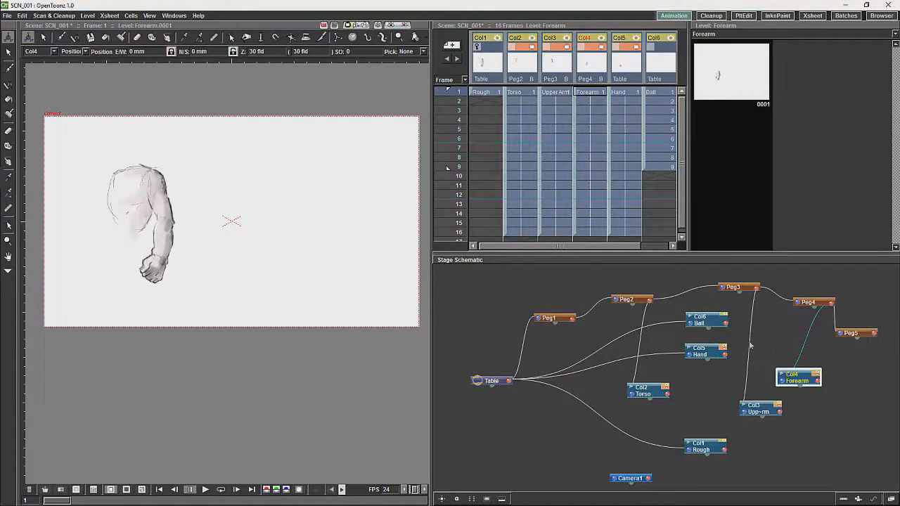
Parent the Hand column to Peg5 and place its node beside it.
left_click(665, 357)
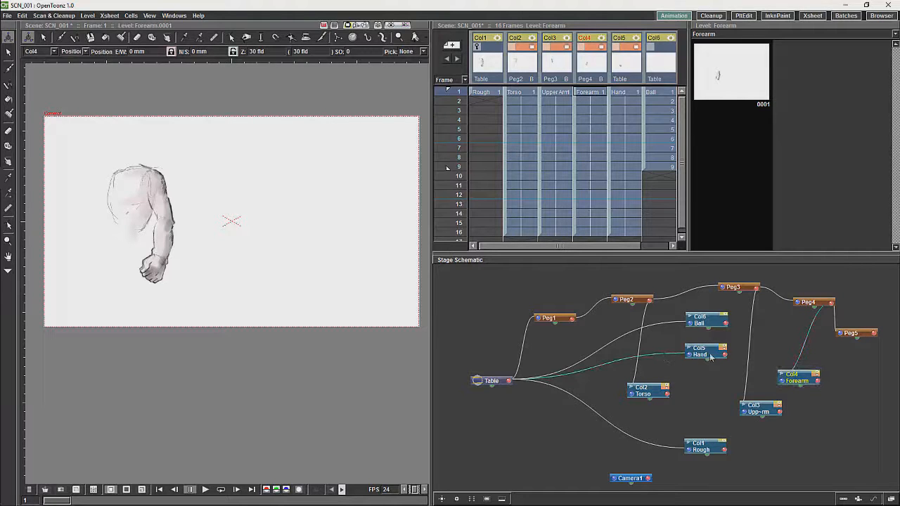
left_click_drag(819, 376, 859, 333)
left_click_drag(724, 354, 854, 333)
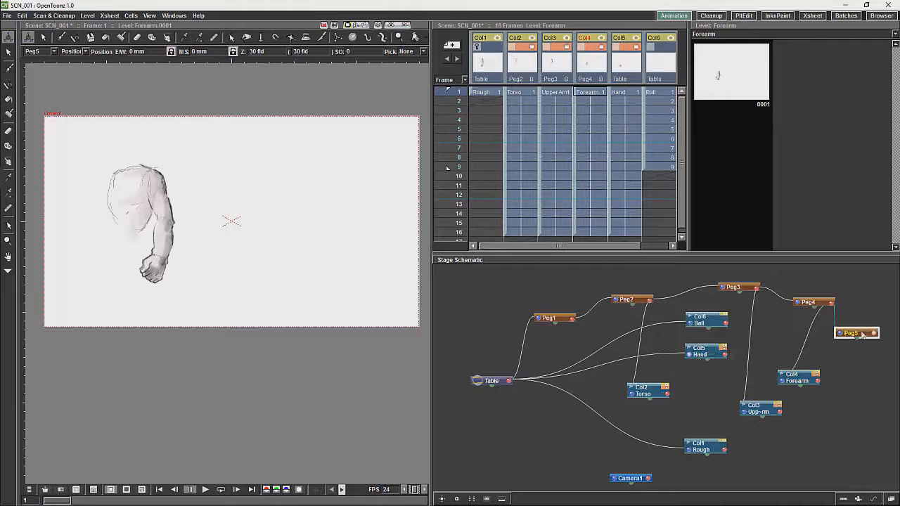
mouse_move(874, 334)
left_mouse_down()
mouse_move(693, 357)
mouse_move(881, 363)
left_mouse_up()
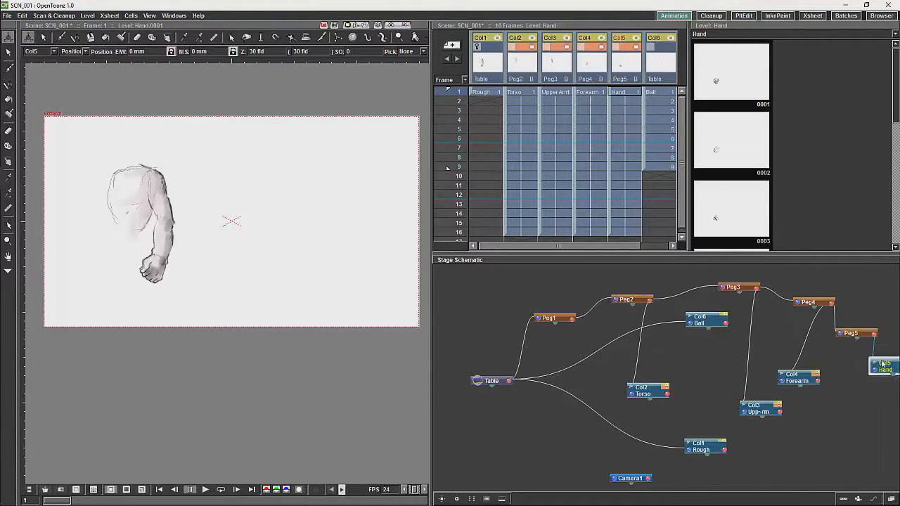
Line up Peg4 and Peg5 in the chain with the Forearm and Hand nodes beside them.
left_click_drag(810, 401, 755, 421)
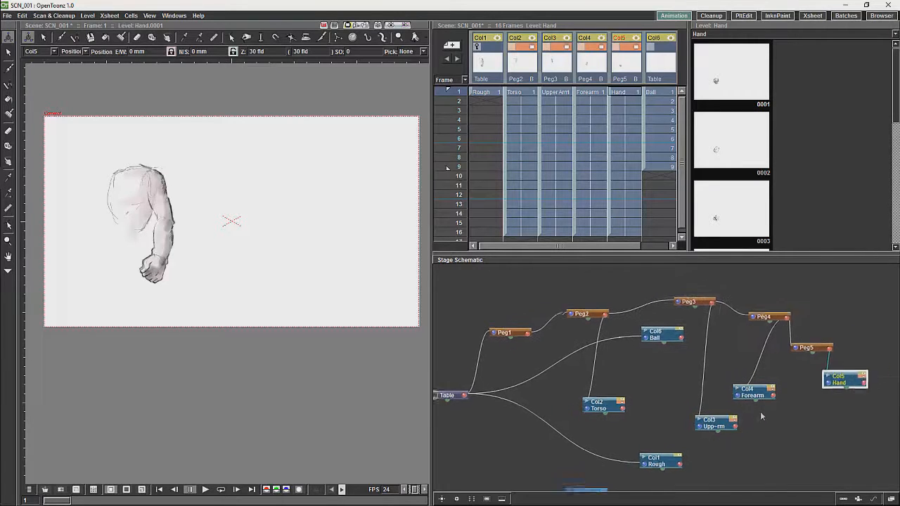
left_click(802, 349)
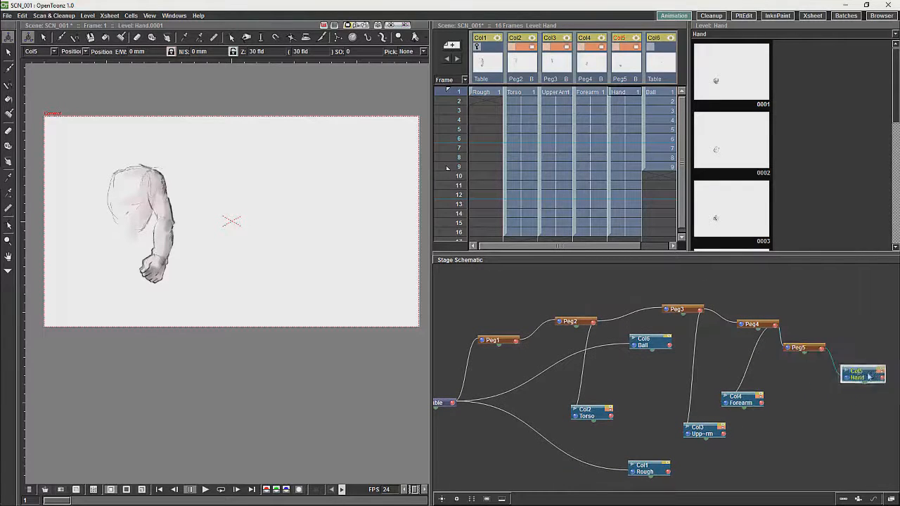
left_click_drag(833, 386, 861, 374)
left_click_drag(757, 324, 740, 312)
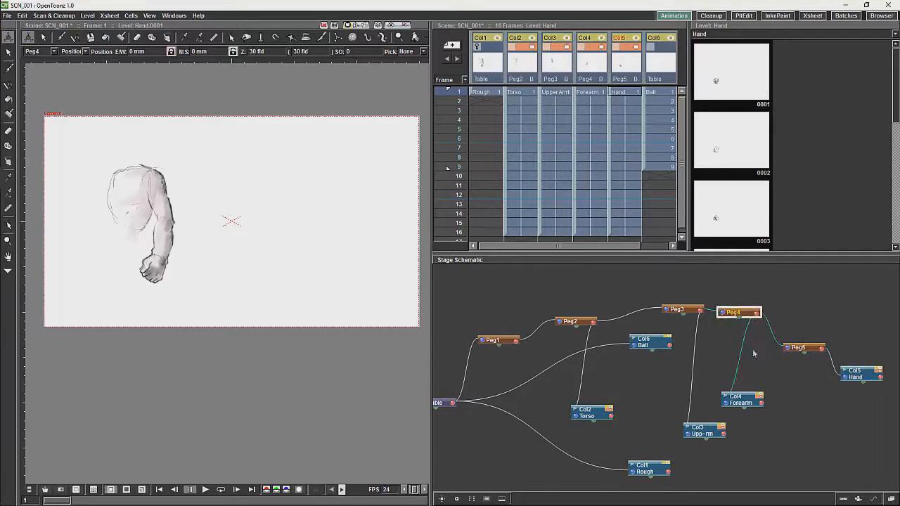
left_click_drag(739, 402, 780, 381)
left_click_drag(801, 349, 806, 297)
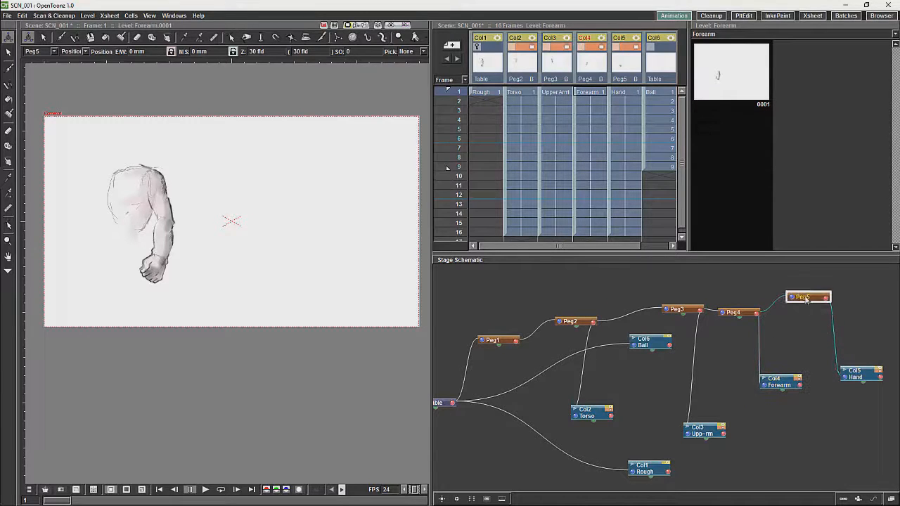
left_click_drag(861, 373, 858, 285)
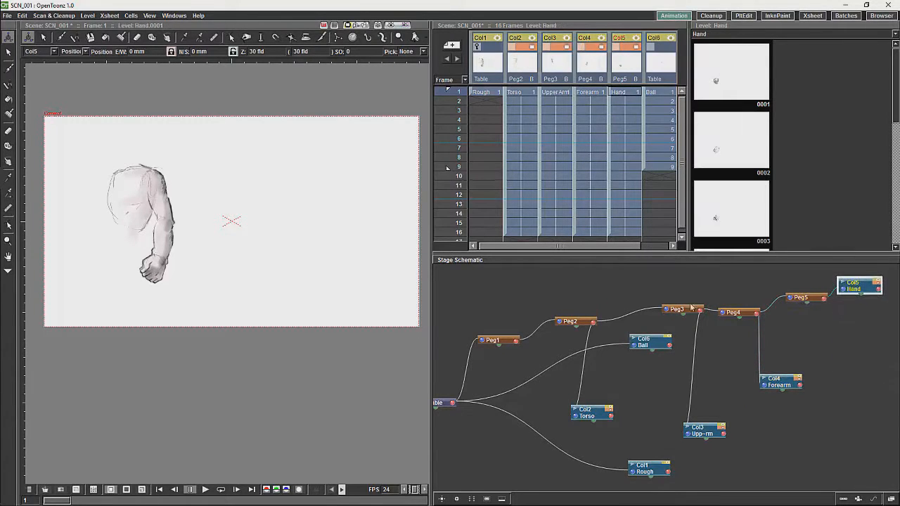
Bring Peg3 into line with the Upper Arm node beside it and raise Forearm beside Peg4.
left_click_drag(678, 309, 677, 318)
left_click_drag(703, 428, 721, 350)
left_click_drag(678, 318, 665, 321)
left_click_drag(721, 351, 712, 356)
left_click_drag(781, 381, 809, 337)
Place the Torso node directly under Peg2 and make Peg2 the active object.
mouse_move(650, 342)
left_mouse_down()
mouse_move(624, 432)
mouse_move(615, 357)
left_mouse_up()
left_click_drag(569, 321, 576, 332)
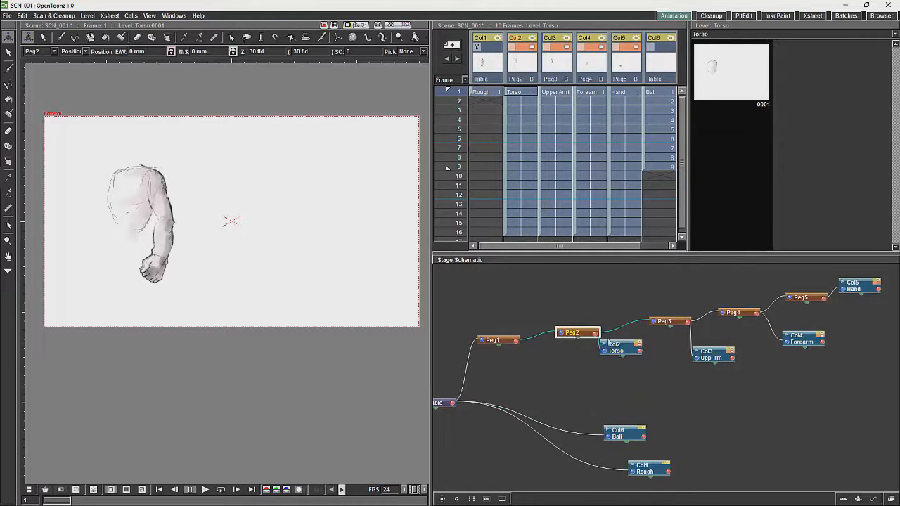
left_click_drag(615, 361, 624, 364)
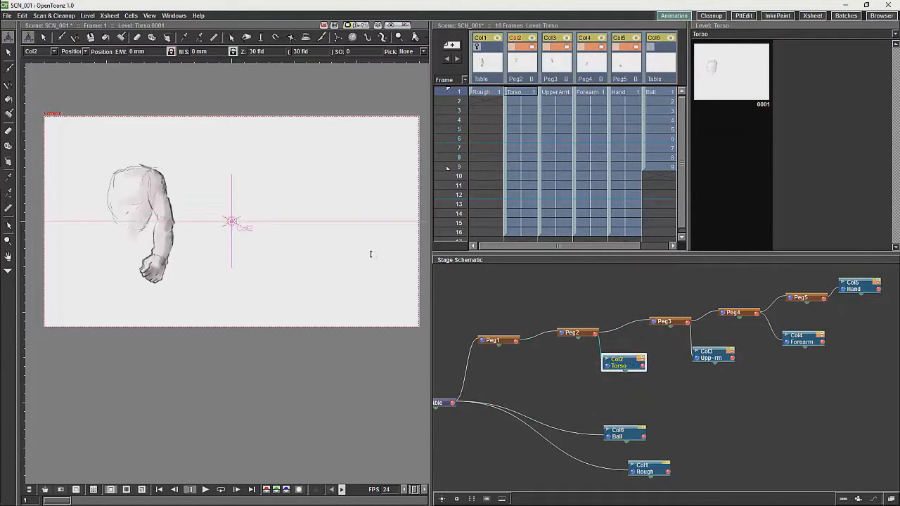
left_click(572, 333)
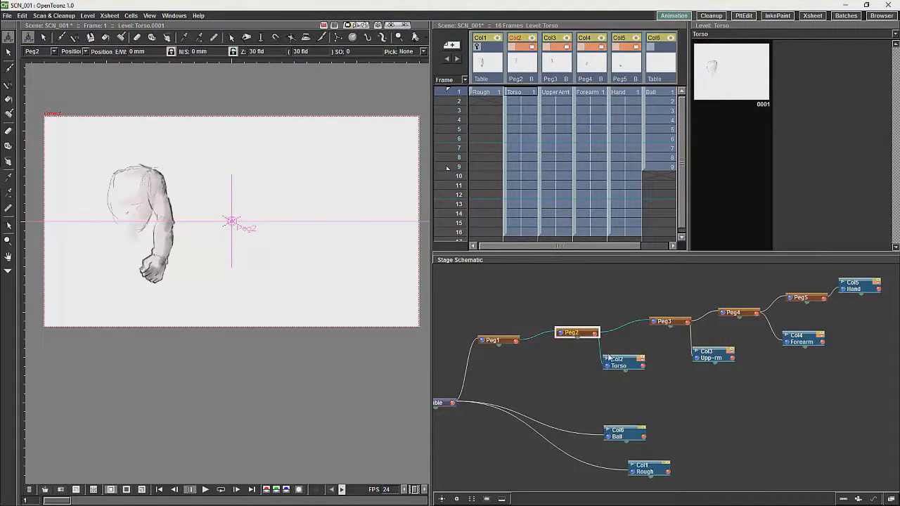
In Center mode, move Peg2's and Peg3's pivots to the shoulder, hiding the Torso drawing.
left_click(83, 52)
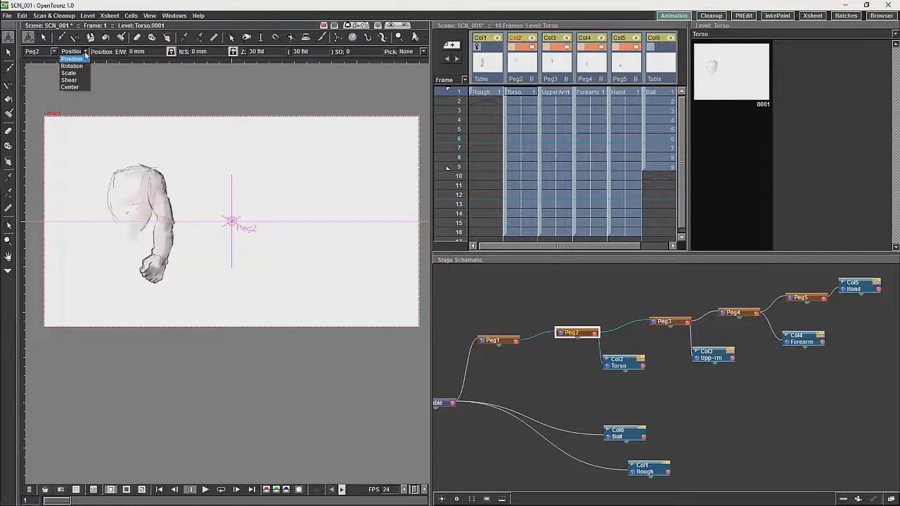
left_click(70, 87)
mouse_move(230, 222)
left_mouse_down()
mouse_move(116, 182)
mouse_move(119, 230)
left_mouse_up()
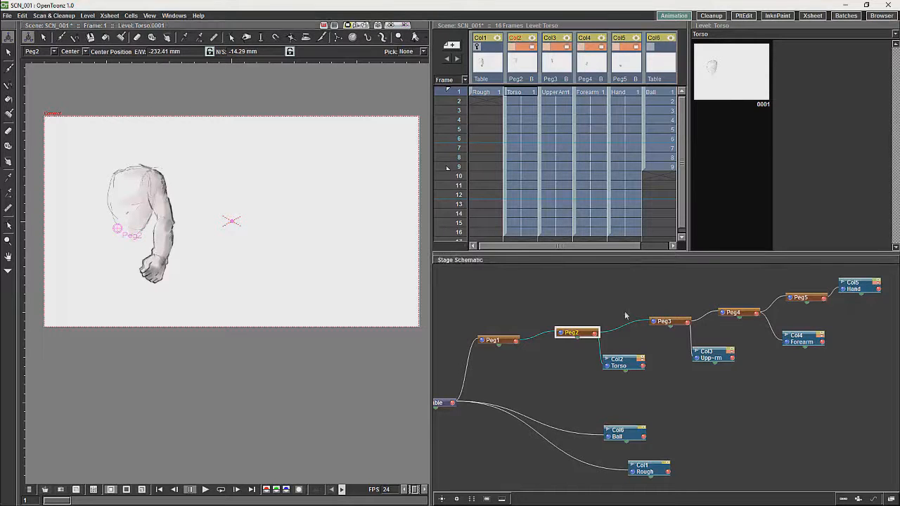
left_click(666, 322)
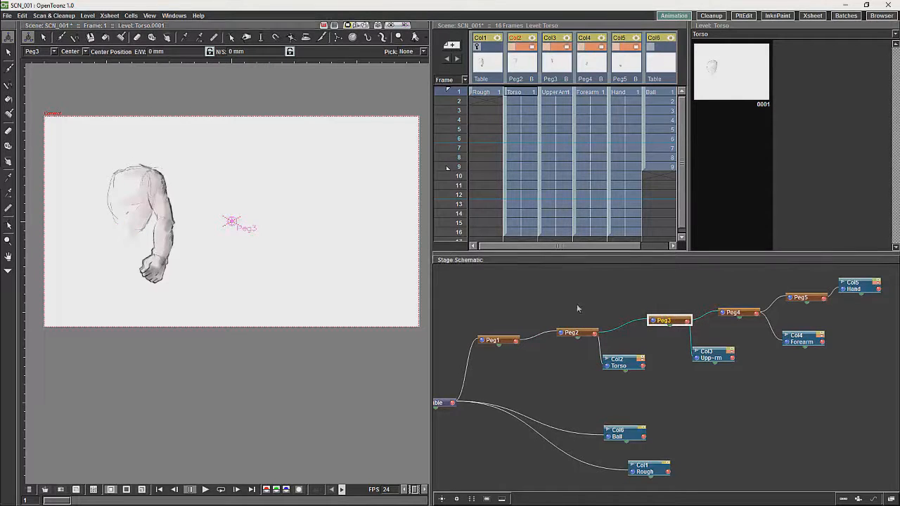
left_click_drag(231, 222, 152, 179)
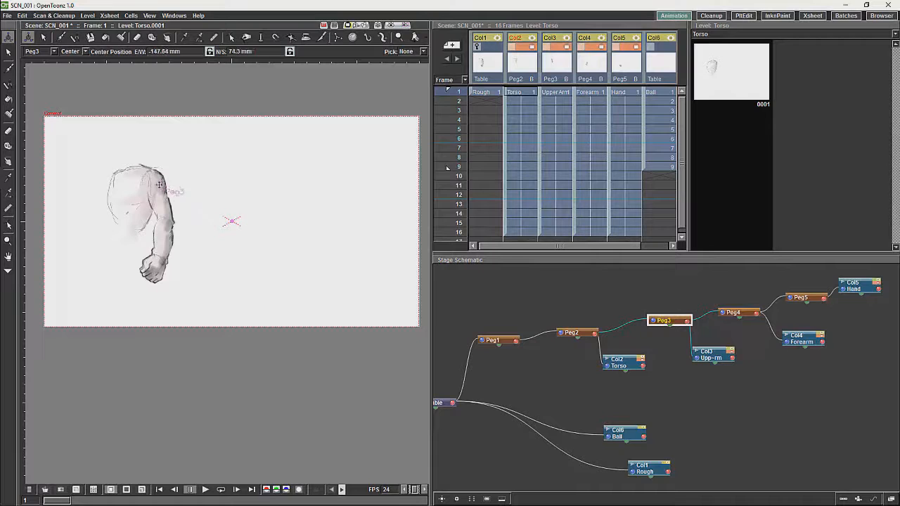
left_click(534, 51)
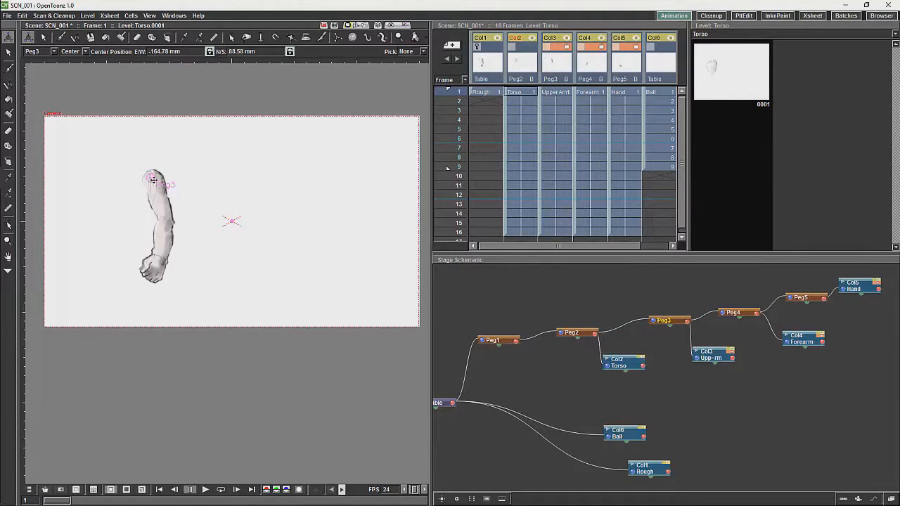
left_click_drag(152, 178, 152, 178)
Move the Upper Arm column's pivot onto the arm and hide the Upper Arm drawing.
left_click_drag(664, 321, 669, 320)
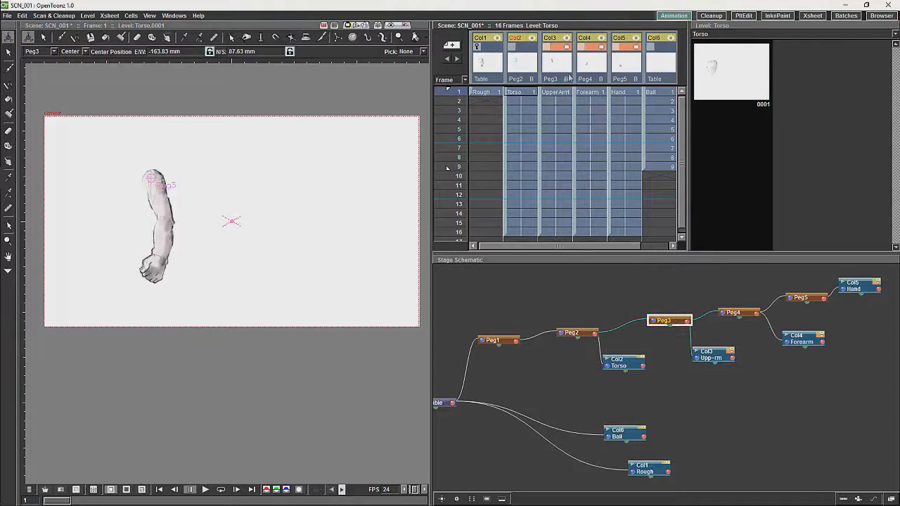
left_click(556, 92)
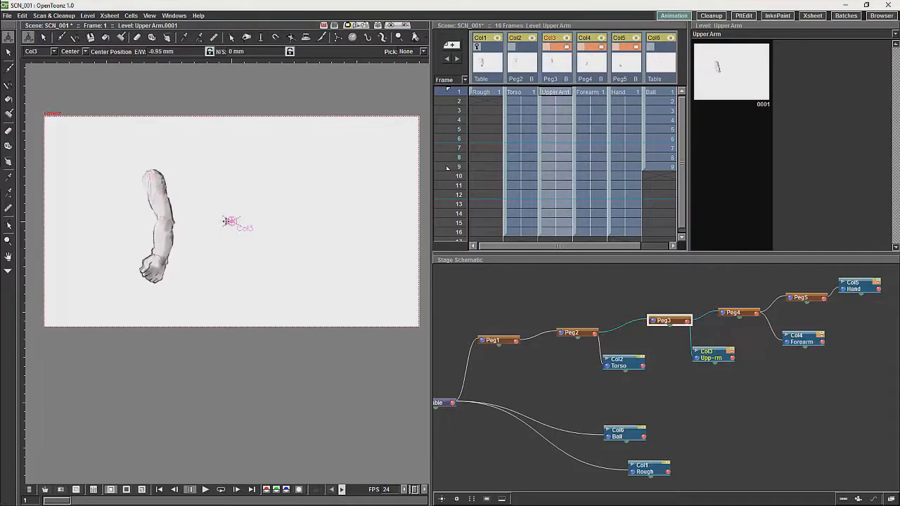
left_click_drag(218, 220, 163, 223)
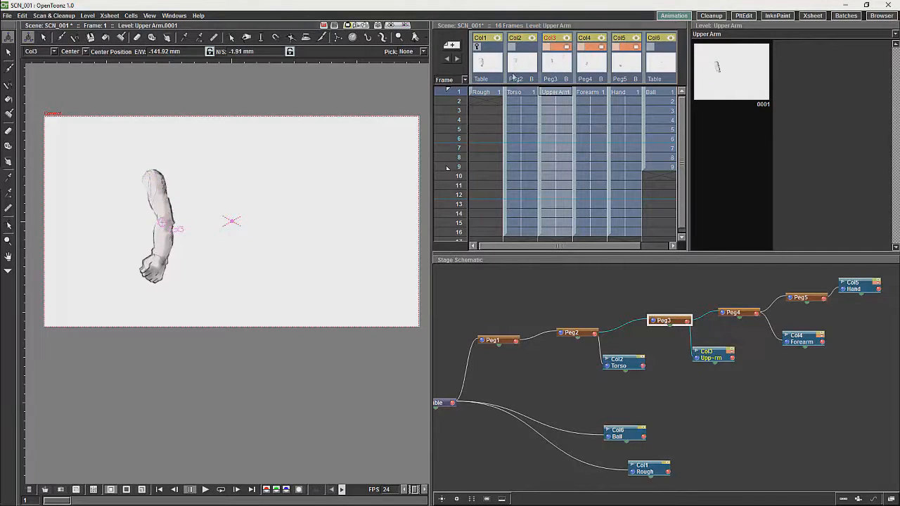
left_click(564, 51)
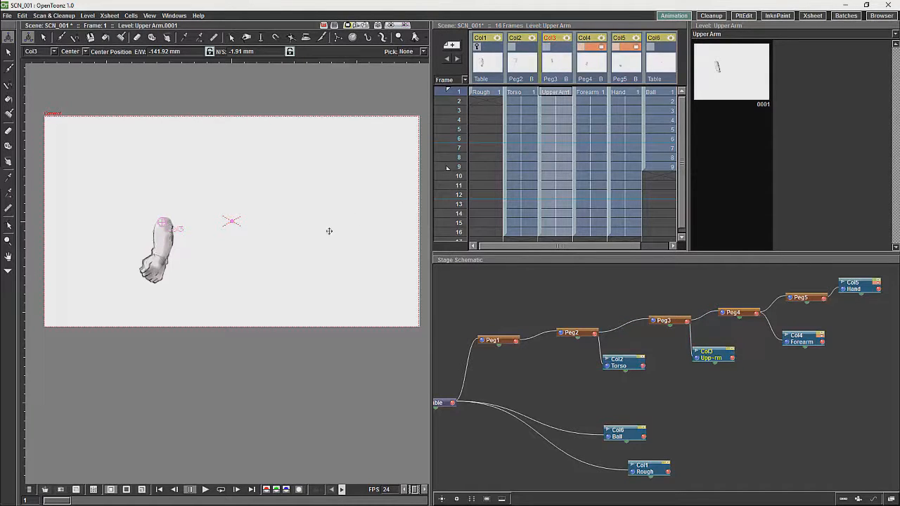
left_click(664, 321)
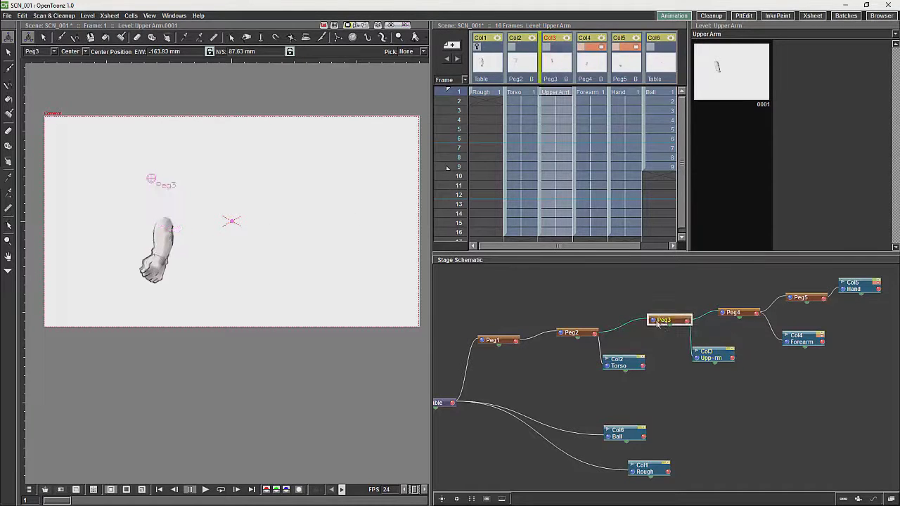
left_click(731, 313)
left_click(575, 333)
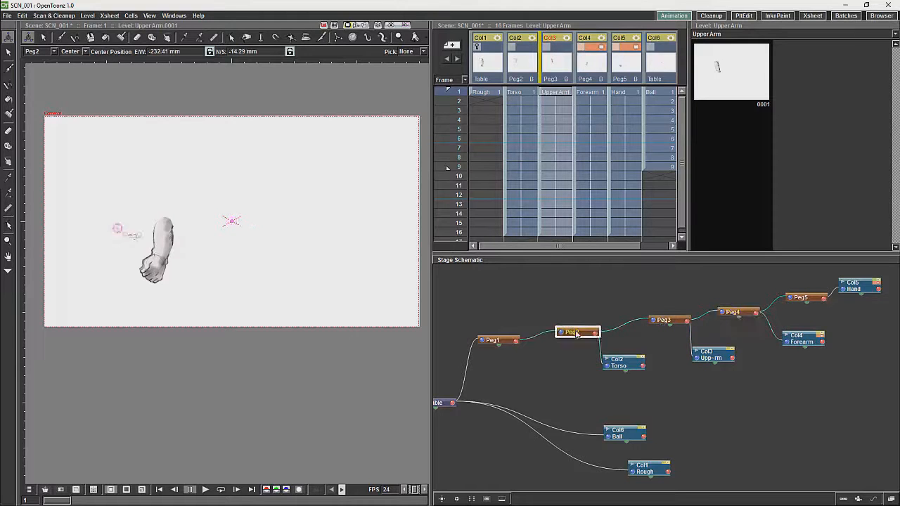
Move Peg4's pivot onto the upper arm, then check each peg's pivot from Peg1 to Peg5.
left_click(736, 314)
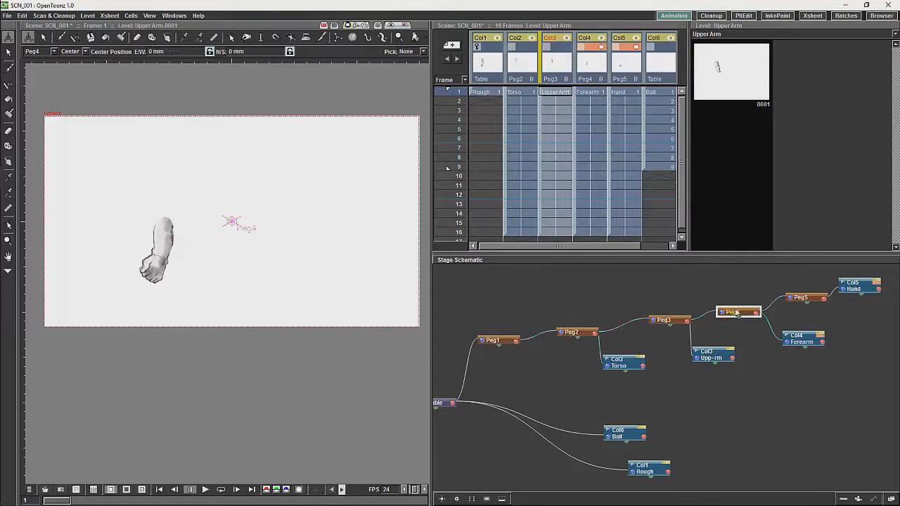
left_click_drag(232, 223, 165, 226)
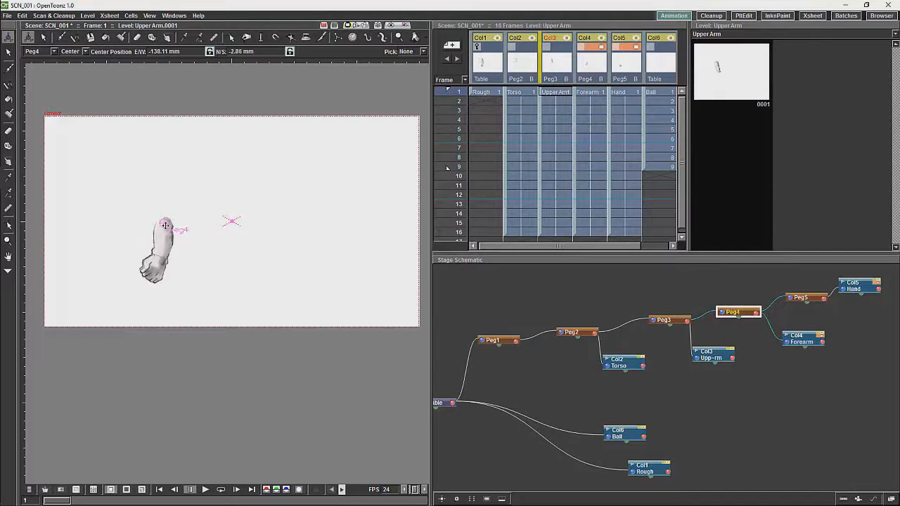
left_click(498, 341)
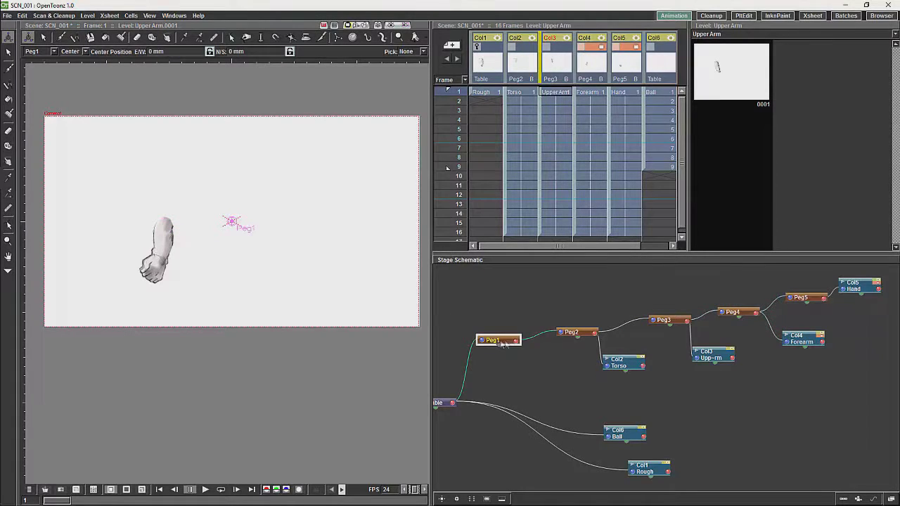
left_click(574, 333)
left_click(663, 322)
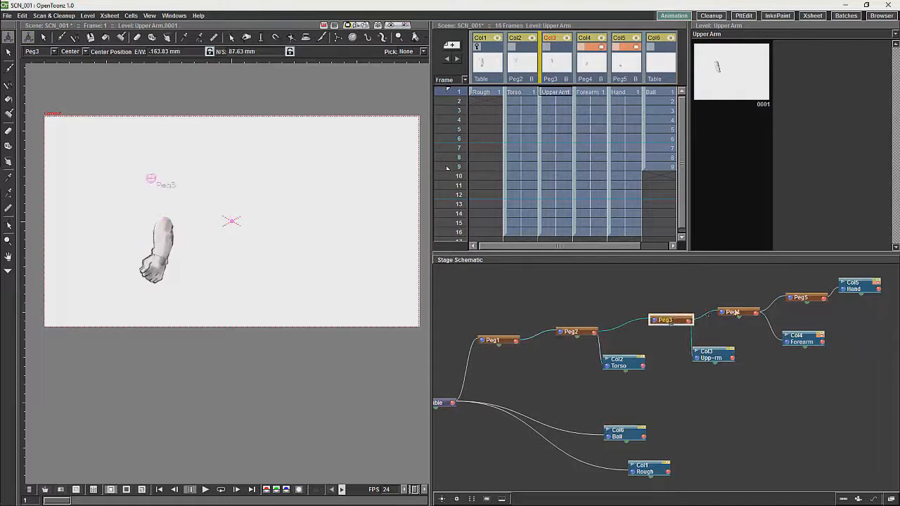
left_click(735, 313)
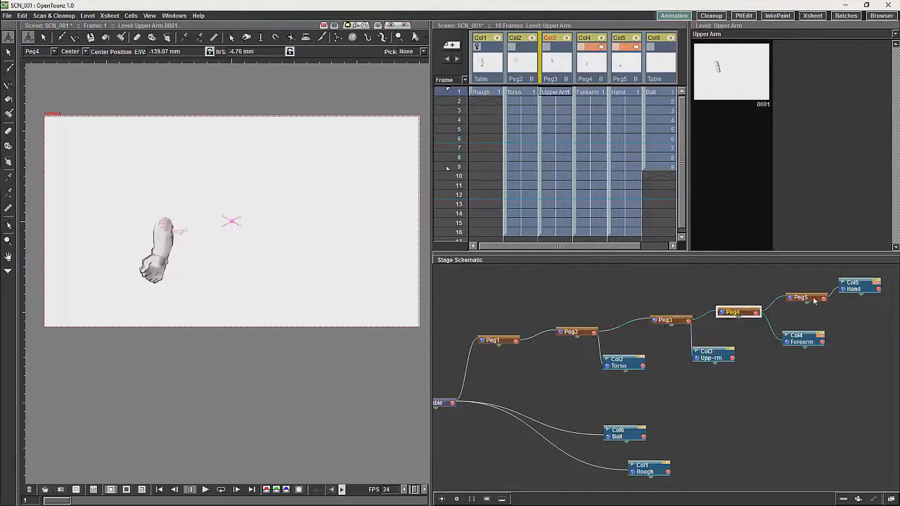
left_click(812, 296)
Move the Hand column's pivot onto the fist and make Torso current.
left_click_drag(865, 288, 861, 315)
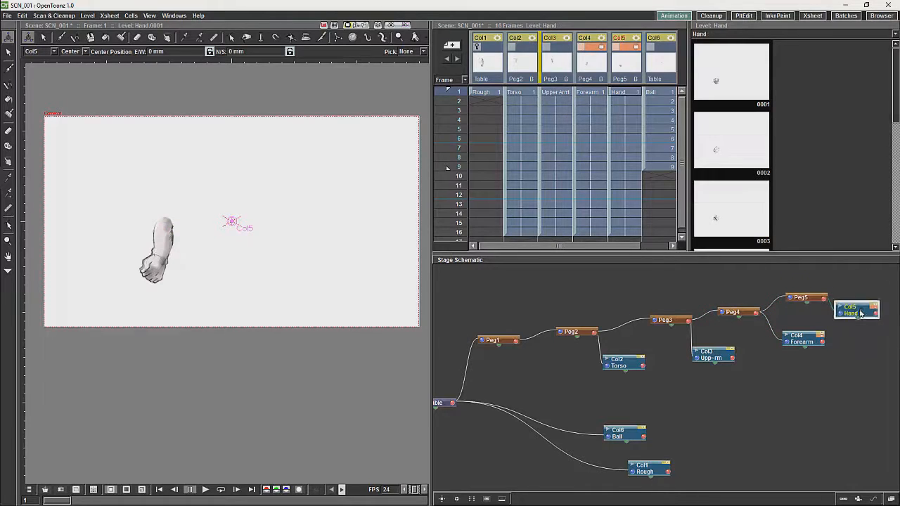
left_click_drag(231, 222, 160, 260)
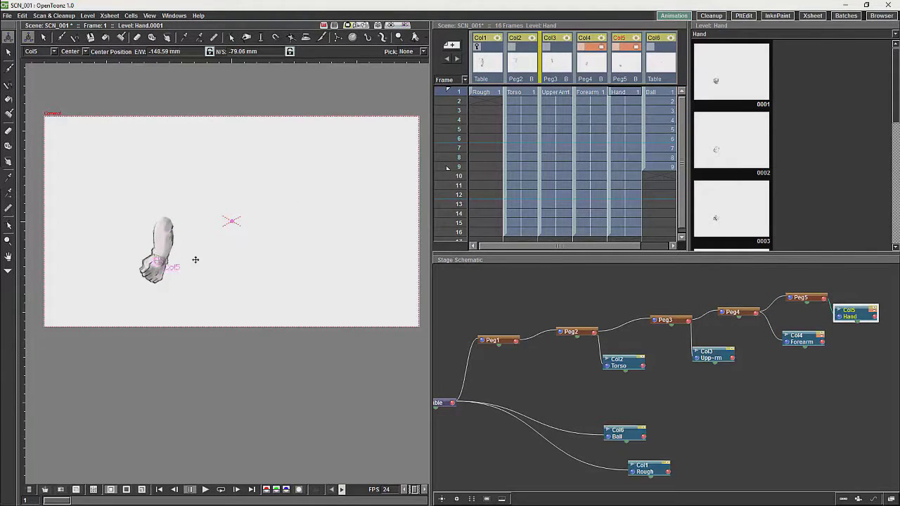
left_click(558, 50)
In Rotation mode, raise the upper arm about 42° at Peg3 and bend the forearm about 29° at Peg4.
left_click(520, 50)
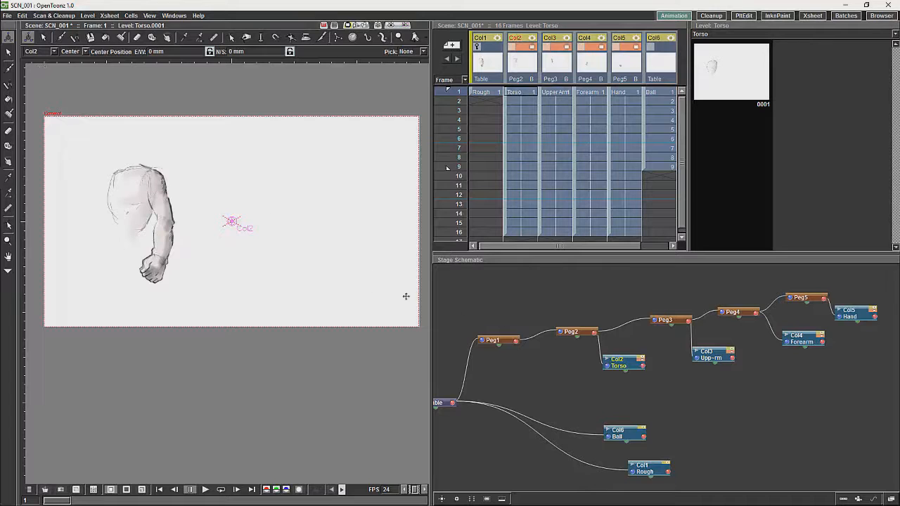
left_click(577, 331)
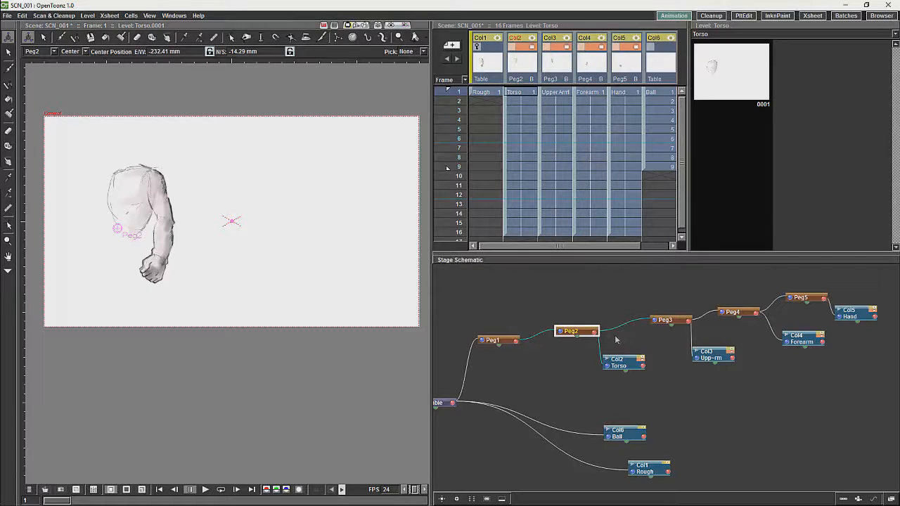
left_click(666, 321)
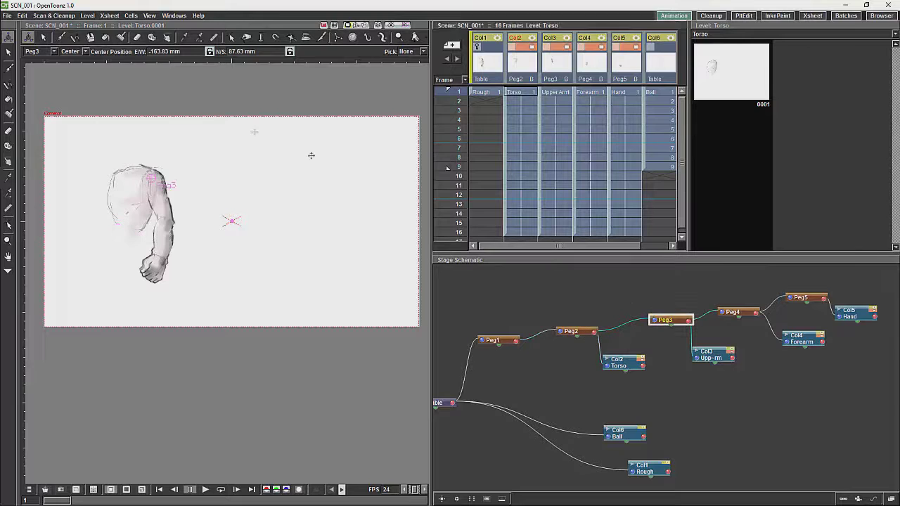
left_click(85, 51)
left_click(81, 68)
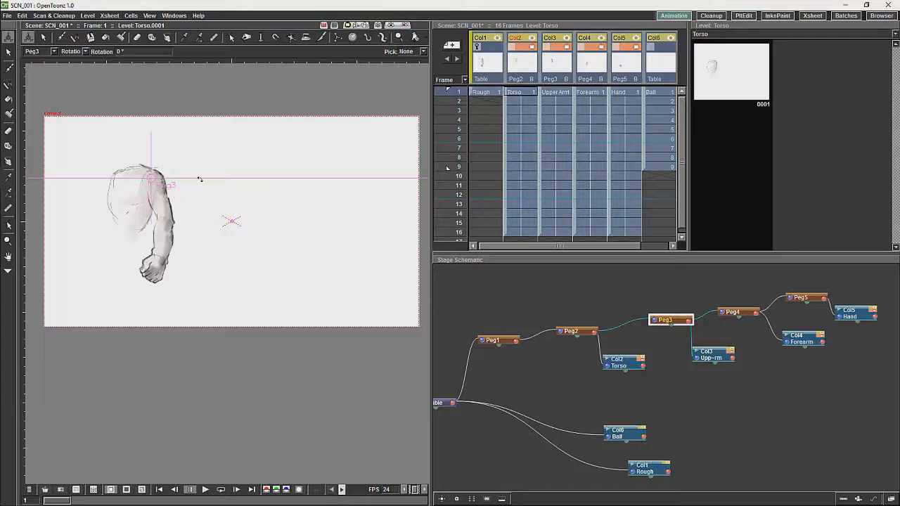
left_click_drag(199, 180, 232, 222)
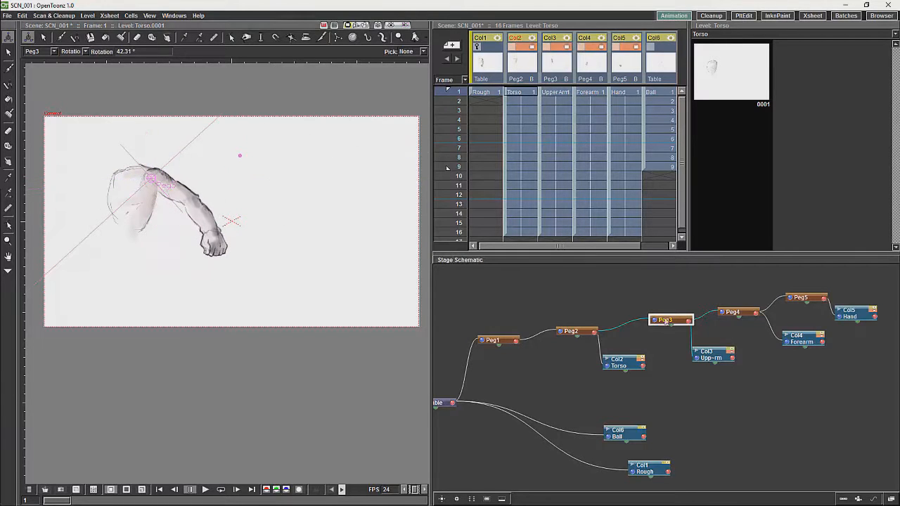
left_click(736, 313)
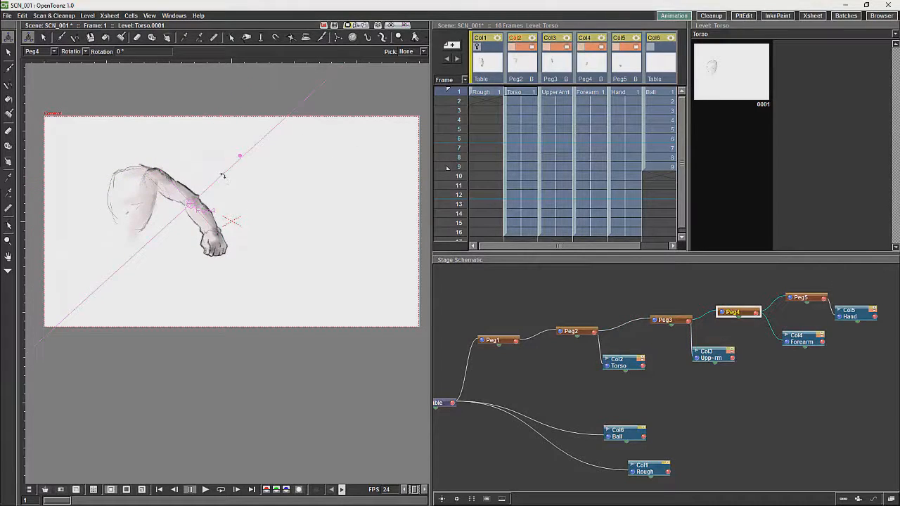
left_click_drag(222, 176, 211, 141)
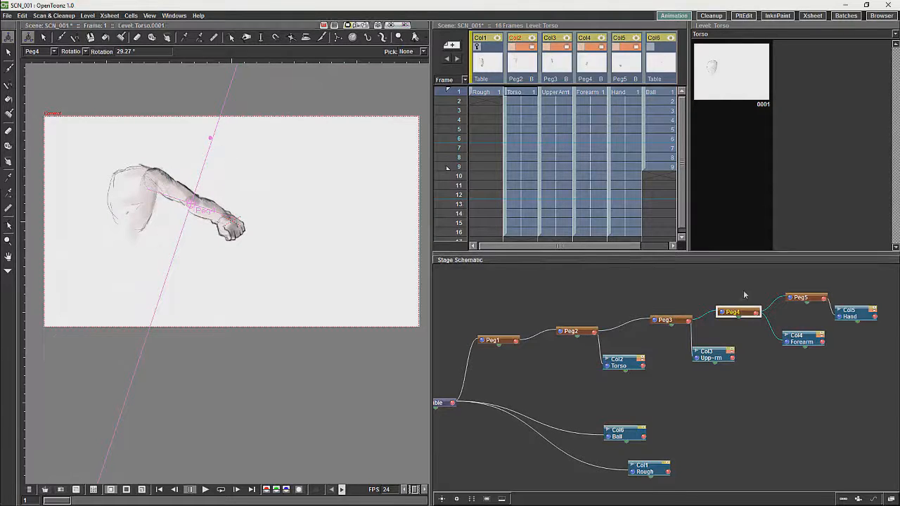
Move Peg5's pivot onto the wrist and rotate the hand about −23° there.
left_click(796, 298)
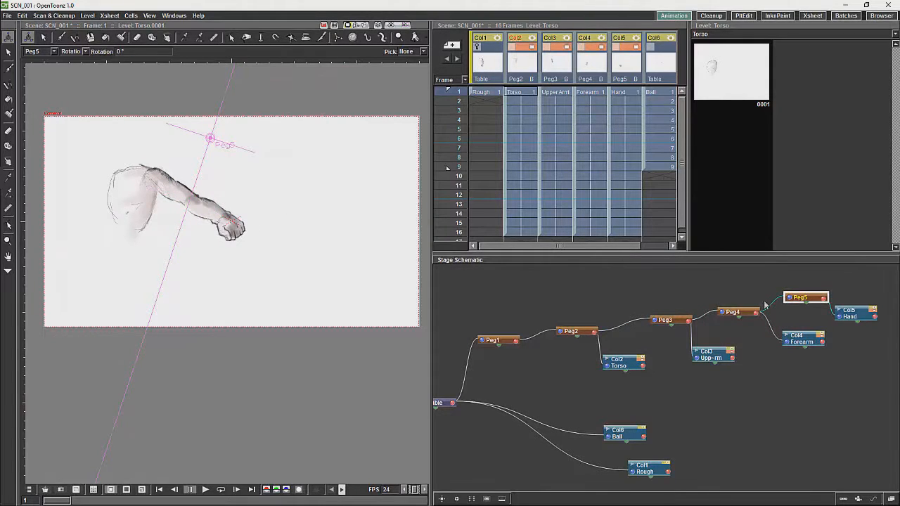
left_click(86, 52)
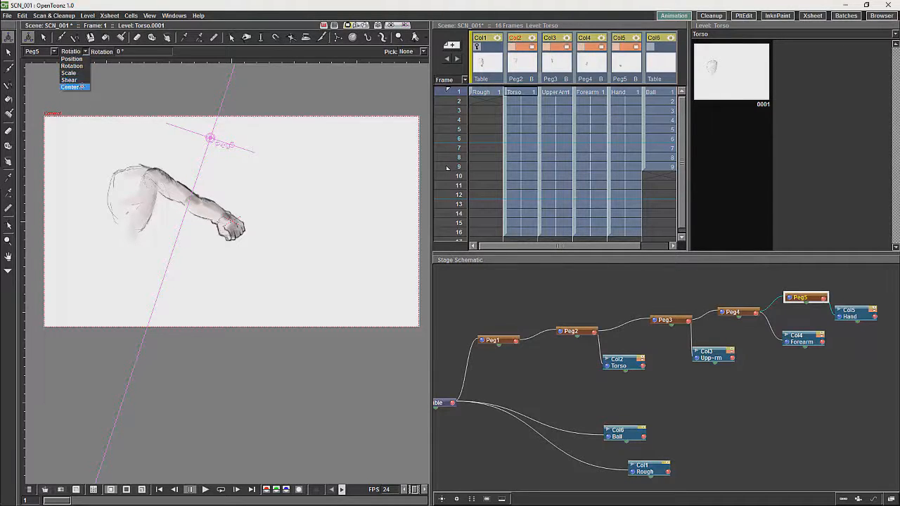
left_click(74, 85)
left_click_drag(232, 142, 230, 222)
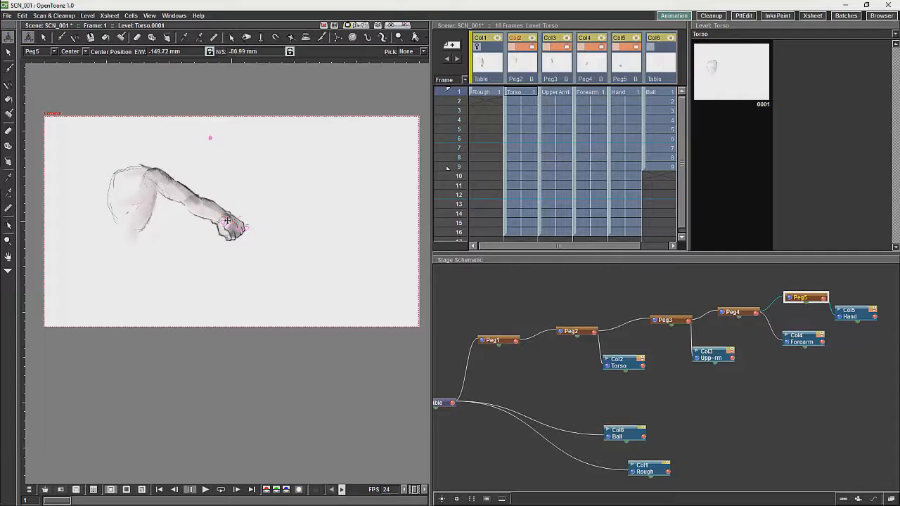
left_click(84, 51)
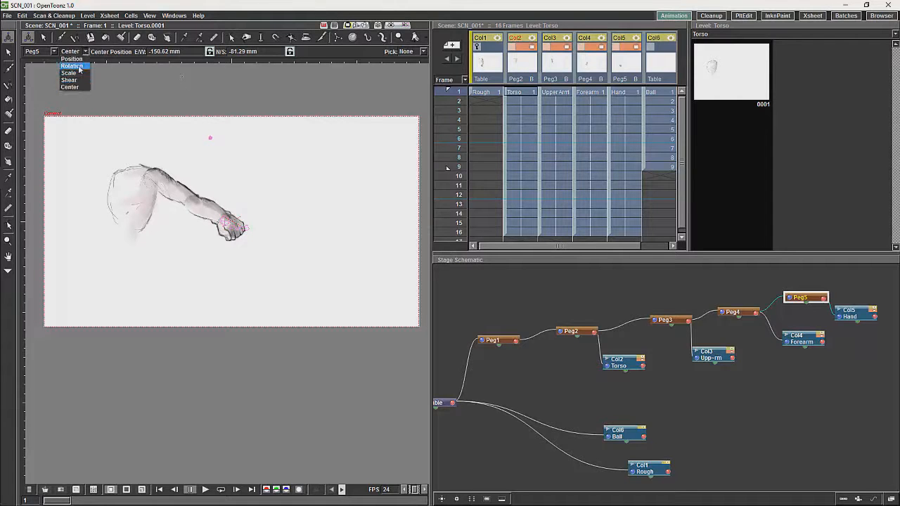
left_click(71, 65)
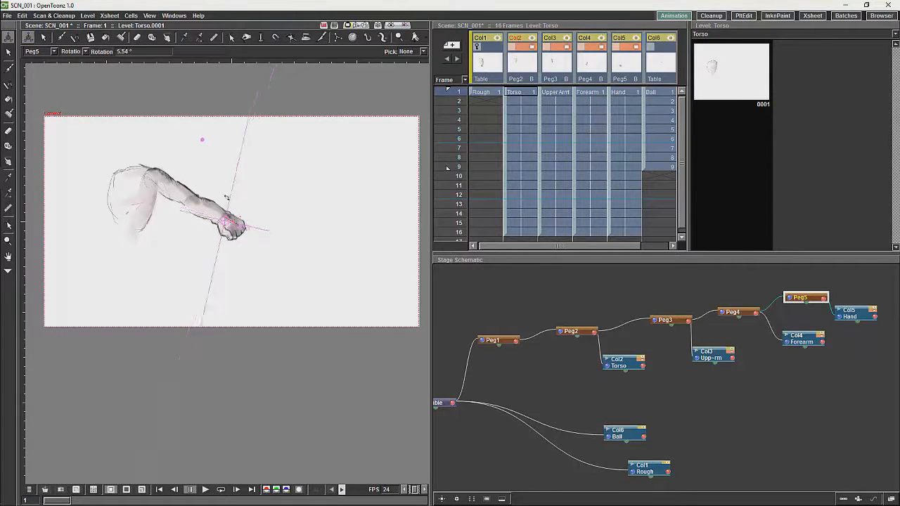
mouse_move(232, 204)
left_mouse_down()
mouse_move(242, 218)
mouse_move(244, 202)
left_mouse_up()
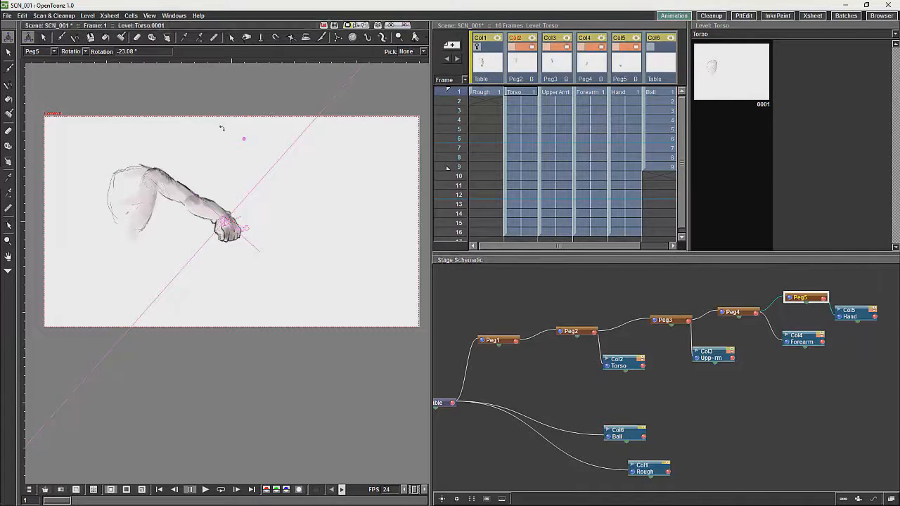
Nudge the Peg2, Torso, Peg4 and Peg5 nodes to tidy the schematic.
left_click_drag(577, 333, 581, 330)
left_click(664, 321)
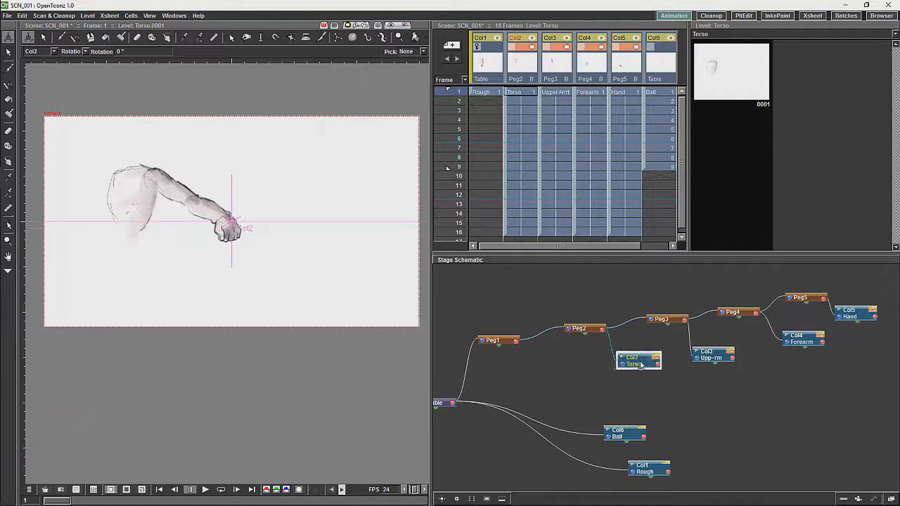
left_click_drag(624, 365, 641, 361)
left_click(734, 312)
left_click_drag(734, 311, 728, 307)
left_click_drag(805, 298, 791, 295)
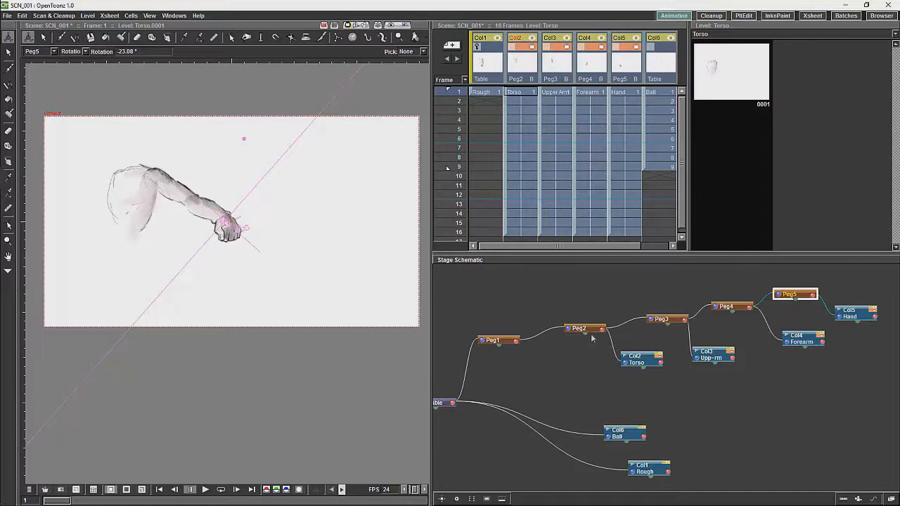
Box-select and delete Peg1–Peg2, then Peg3–Peg4, in the Stage Schematic.
left_click_drag(476, 301, 598, 346)
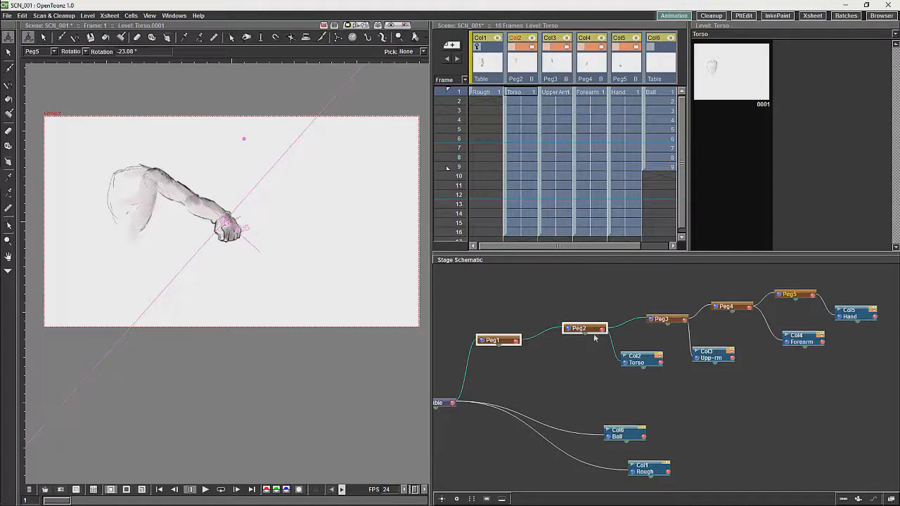
key("Delete")
left_click_drag(638, 295, 731, 327)
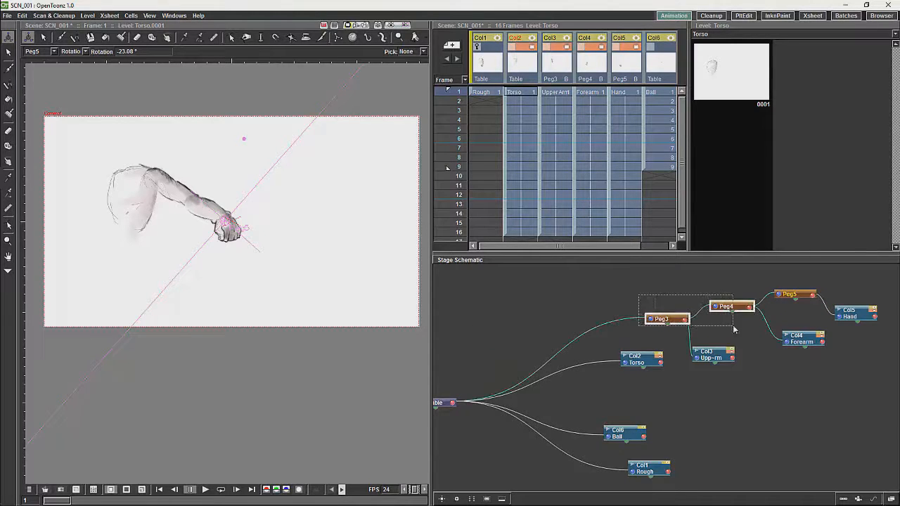
key("Delete")
key("Delete")
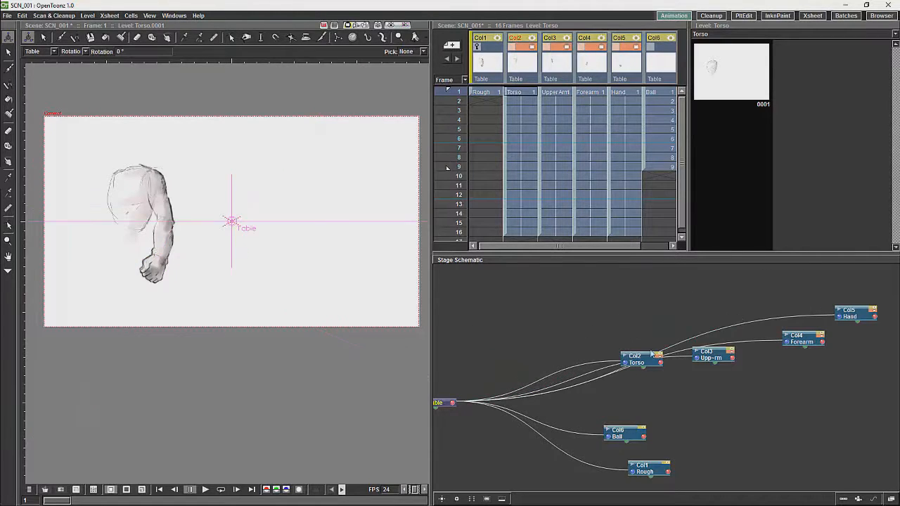
Stack the Hand, Upper Arm, Forearm, Torso, Ball and Rough nodes vertically and switch to Build Skeleton.
left_click_drag(648, 361, 612, 407)
left_click_drag(844, 313, 667, 312)
left_click_drag(711, 354, 633, 343)
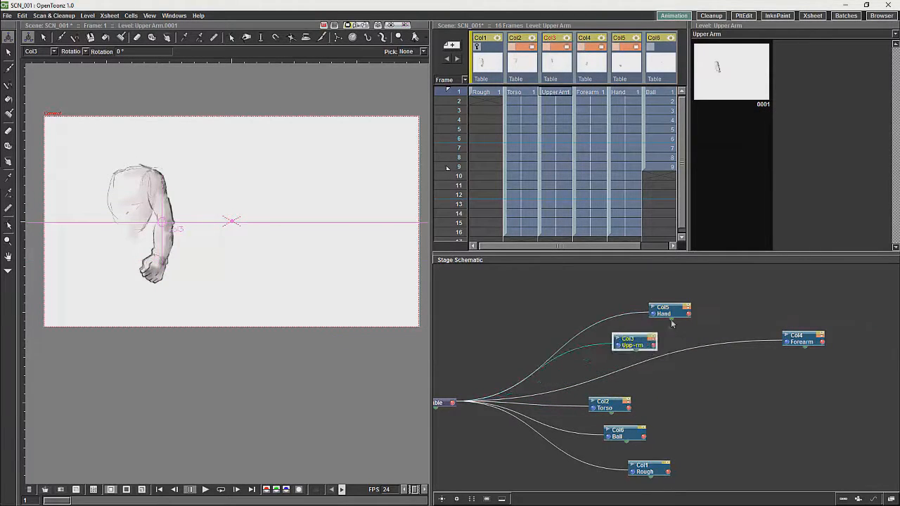
left_click_drag(673, 313, 624, 311)
left_click_drag(800, 338, 622, 371)
mouse_move(605, 405)
left_mouse_down()
mouse_move(625, 403)
mouse_move(617, 434)
left_mouse_up()
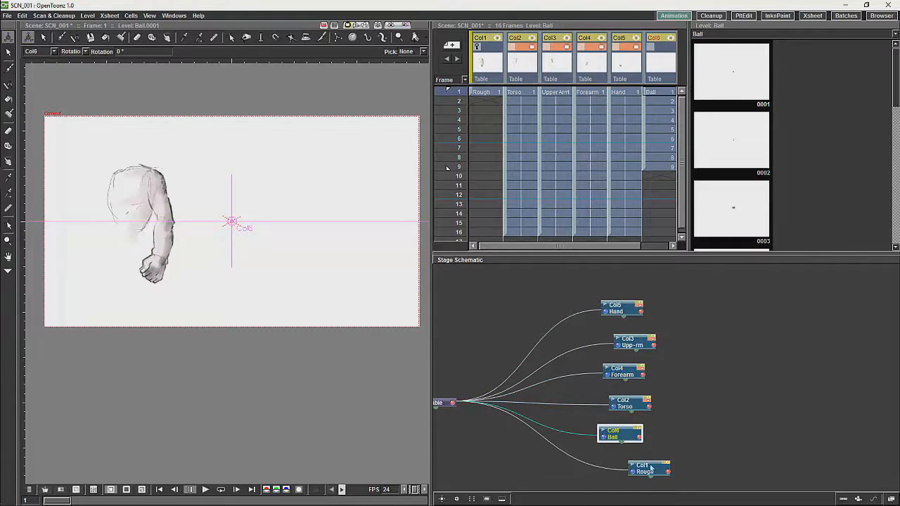
left_click_drag(650, 469, 625, 469)
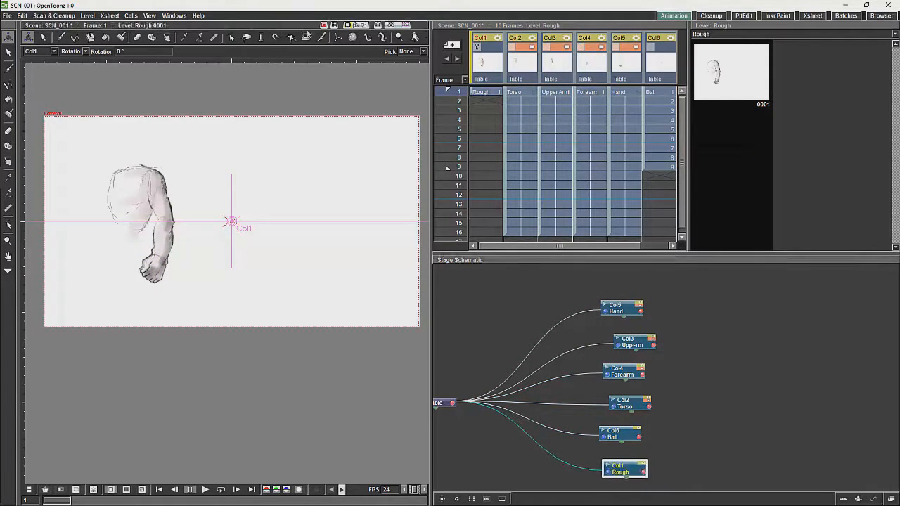
left_click(338, 38)
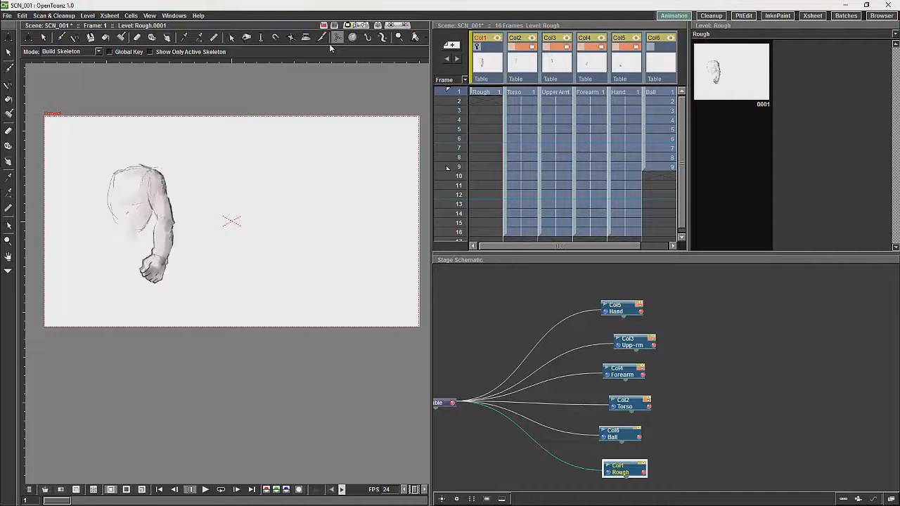
Check the Hand, Upper Arm, Forearm, Torso and Ball nodes linked to the Table and place a bone handle on the ball.
left_click(674, 320)
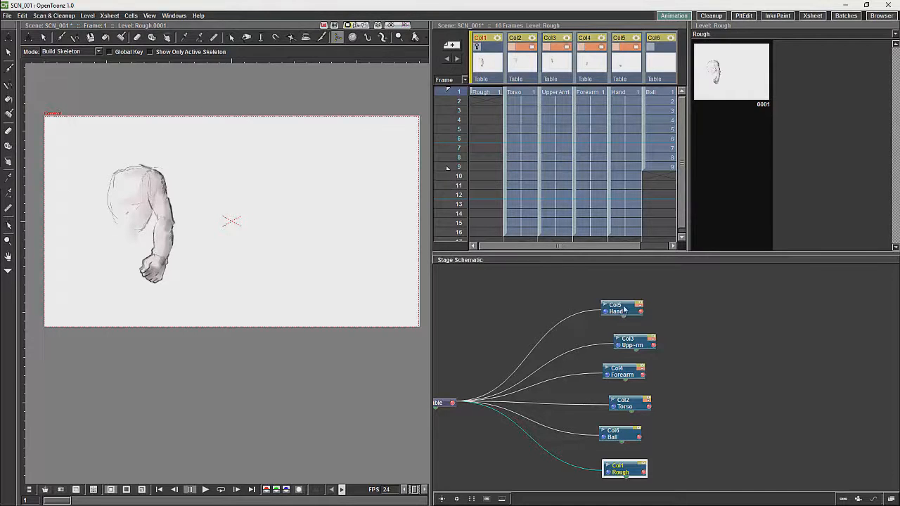
left_click_drag(624, 309, 630, 303)
left_click_drag(635, 344, 626, 339)
left_click(628, 371)
left_click_drag(631, 404, 630, 399)
left_click_drag(624, 440, 626, 436)
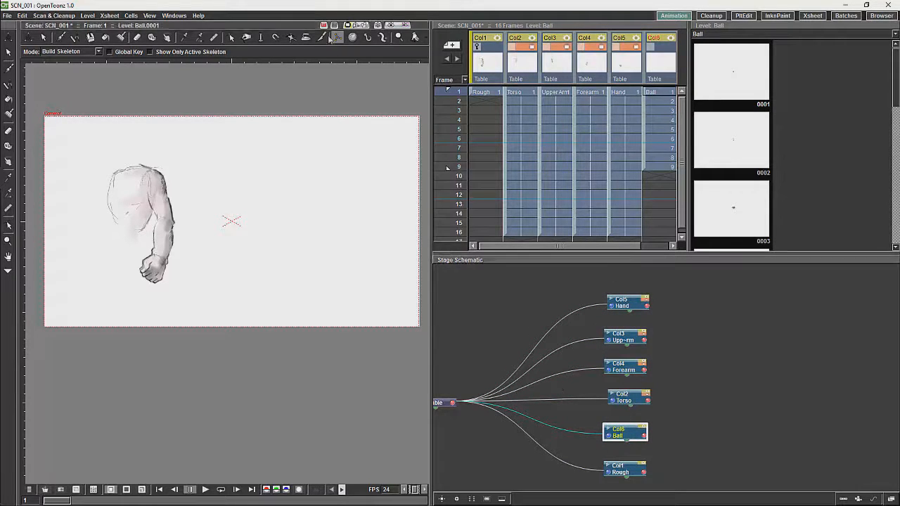
left_click(232, 222)
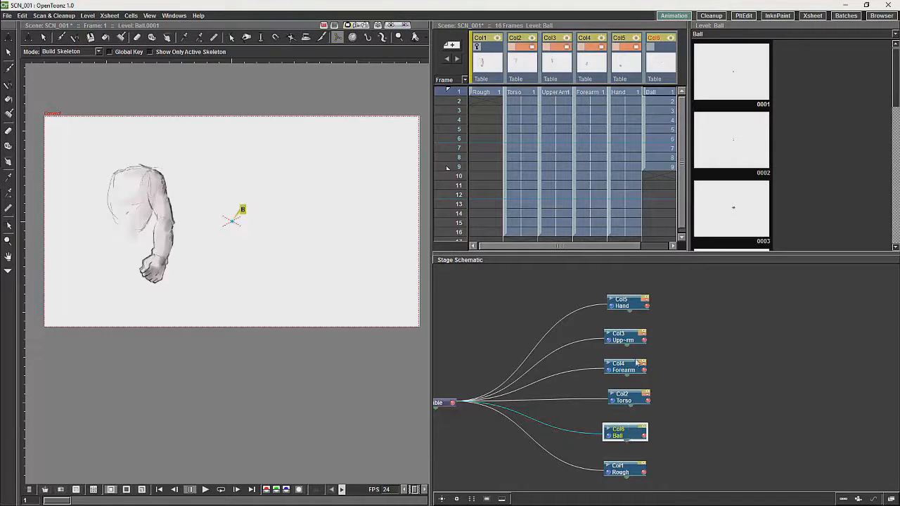
With the Animate tool in Center mode, move the torso's rotation centre onto the torso.
left_click(628, 397)
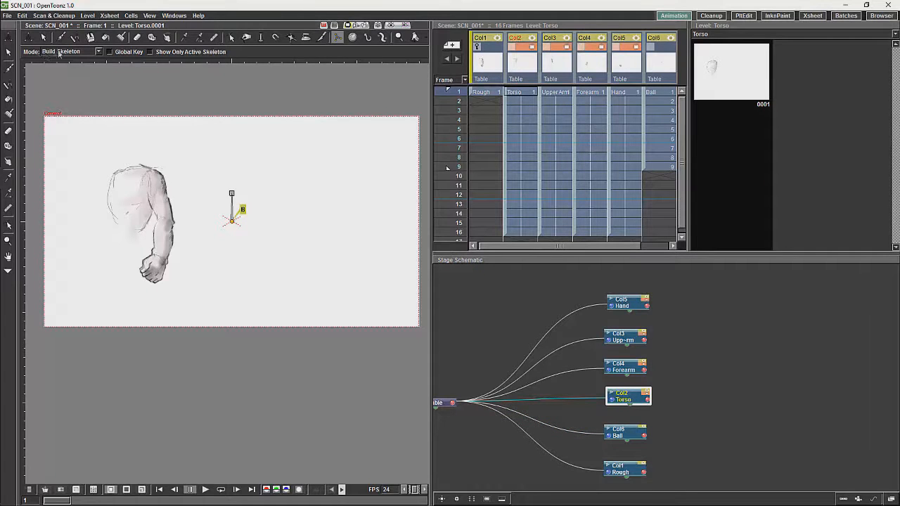
left_click(30, 38)
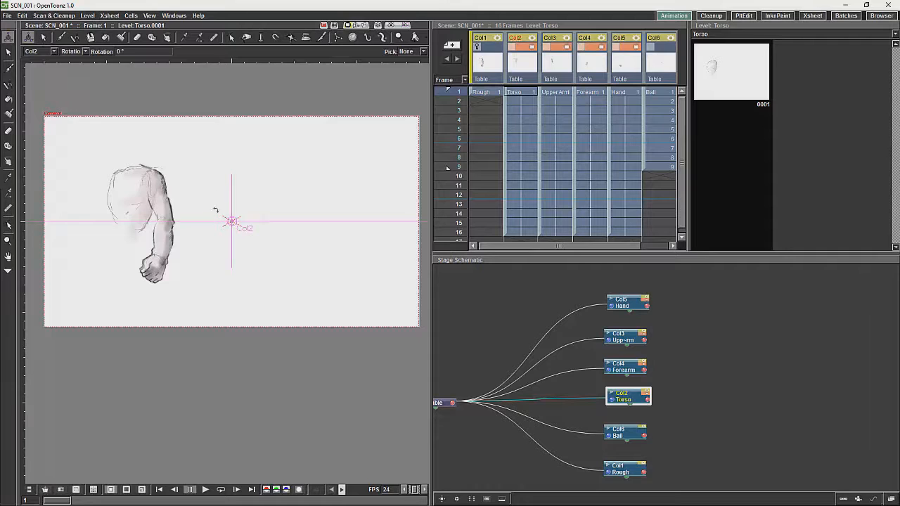
left_click(85, 51)
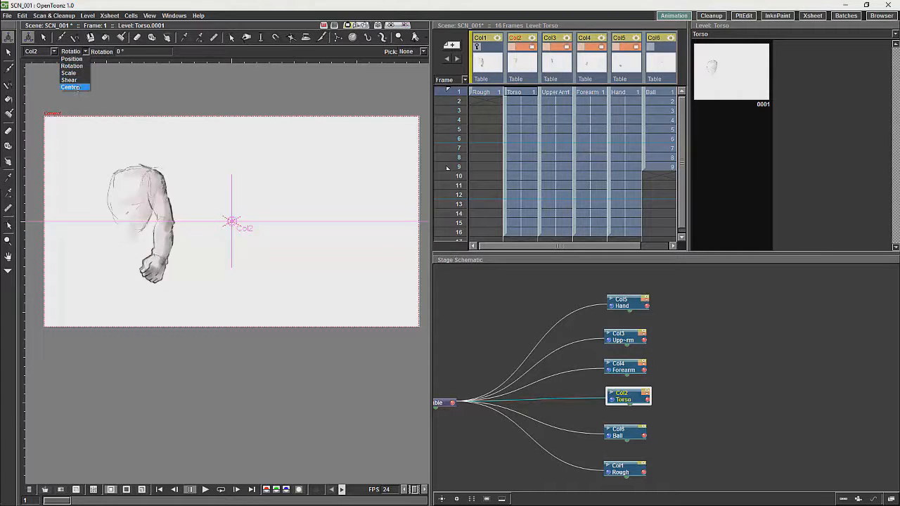
left_click(70, 85)
left_click_drag(232, 222, 121, 229)
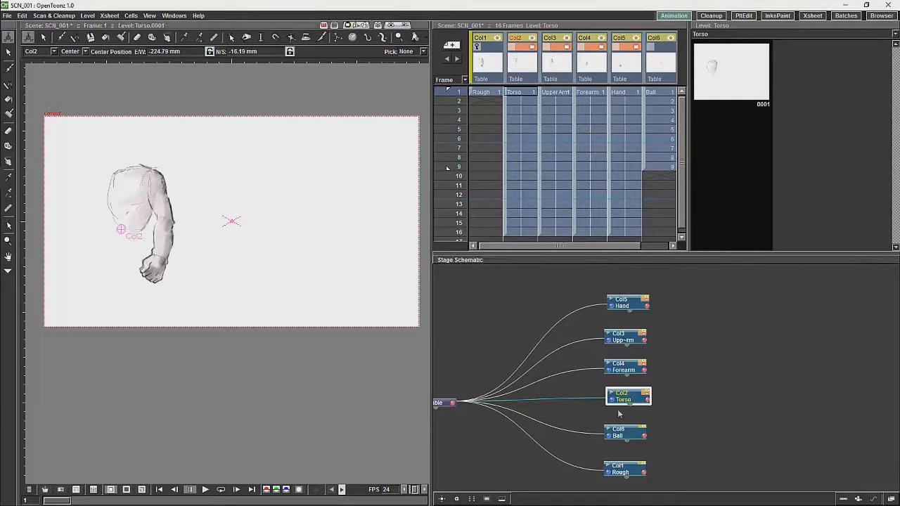
Place the upper arm's pivot at the shoulder, hiding the torso to fine-tune it.
left_click(623, 335)
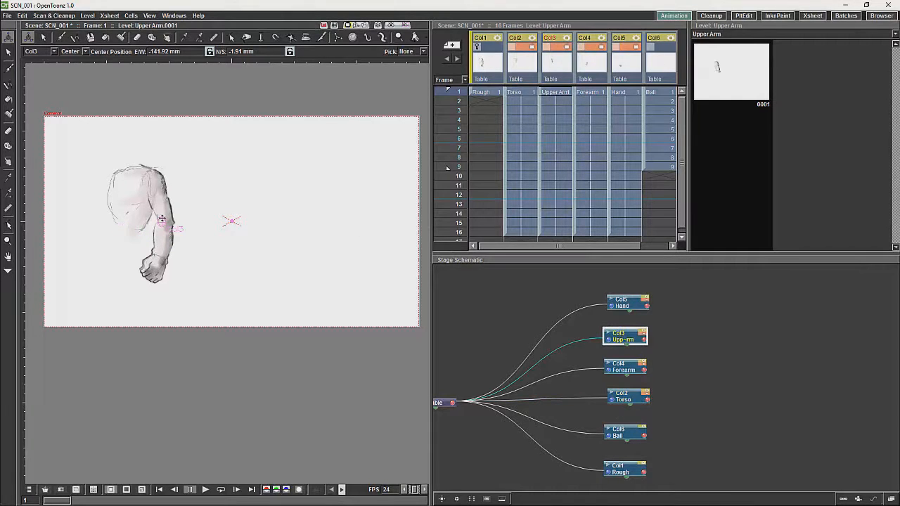
left_click_drag(162, 222, 154, 176)
left_click(521, 38)
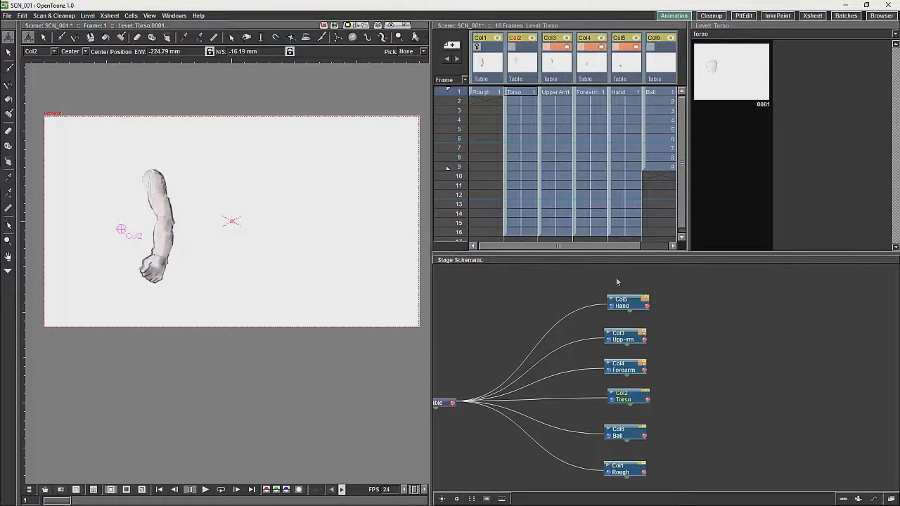
left_click(624, 340)
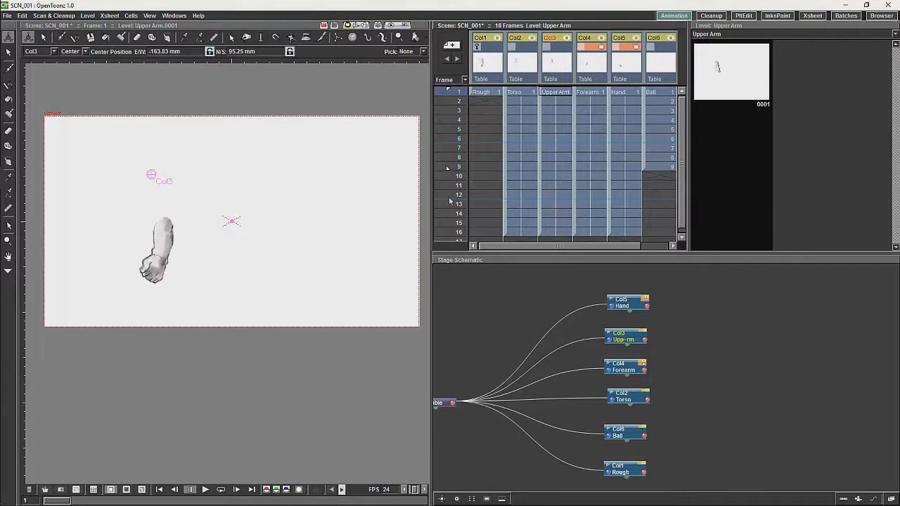
left_click(562, 47)
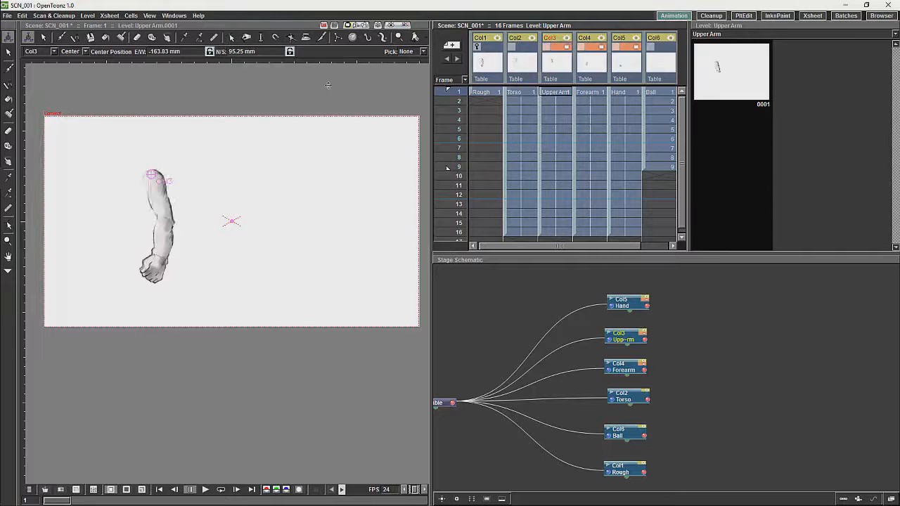
left_click_drag(155, 172, 152, 175)
Put the forearm's pivot at the elbow, select the Hand column, then show the arm and torso again.
left_click(567, 54)
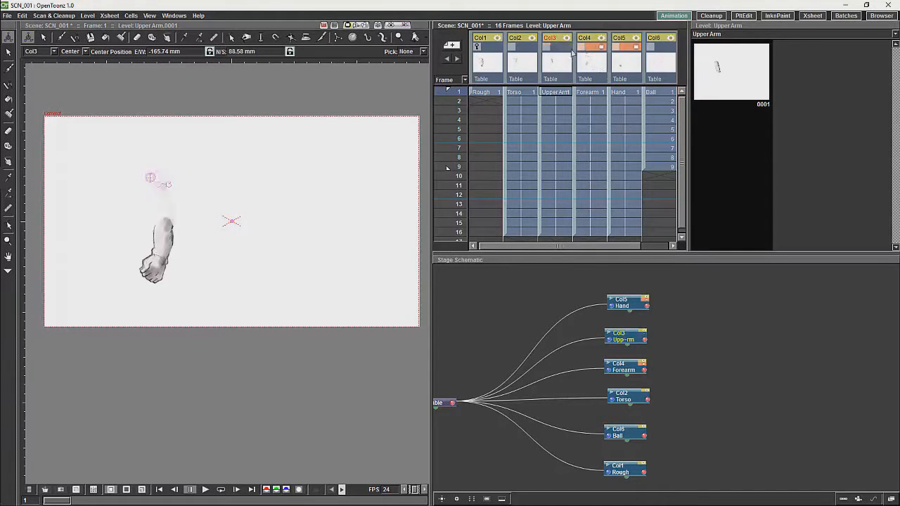
left_click(640, 376)
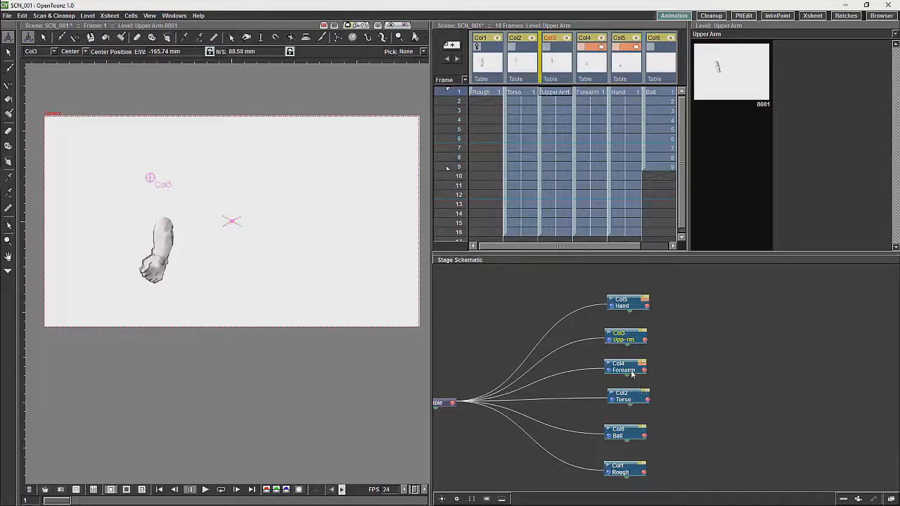
left_click(629, 371)
left_click_drag(191, 225, 163, 225)
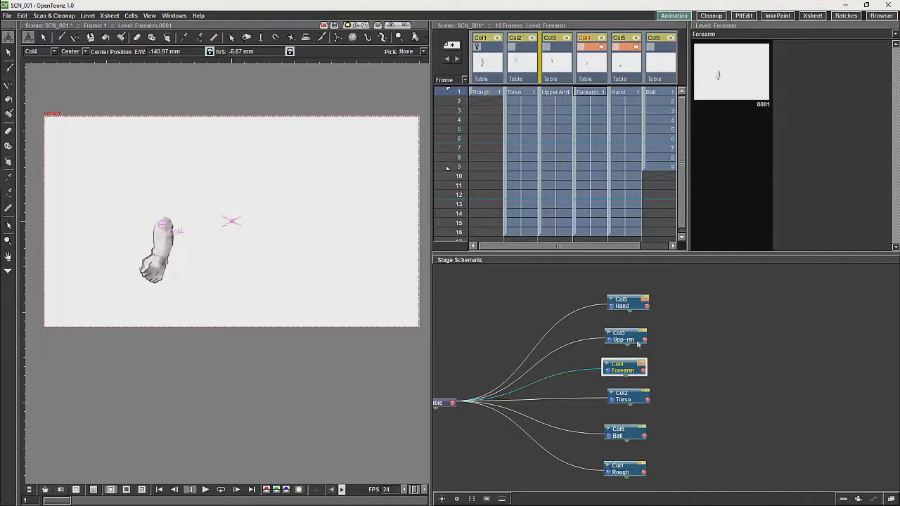
left_click(626, 303)
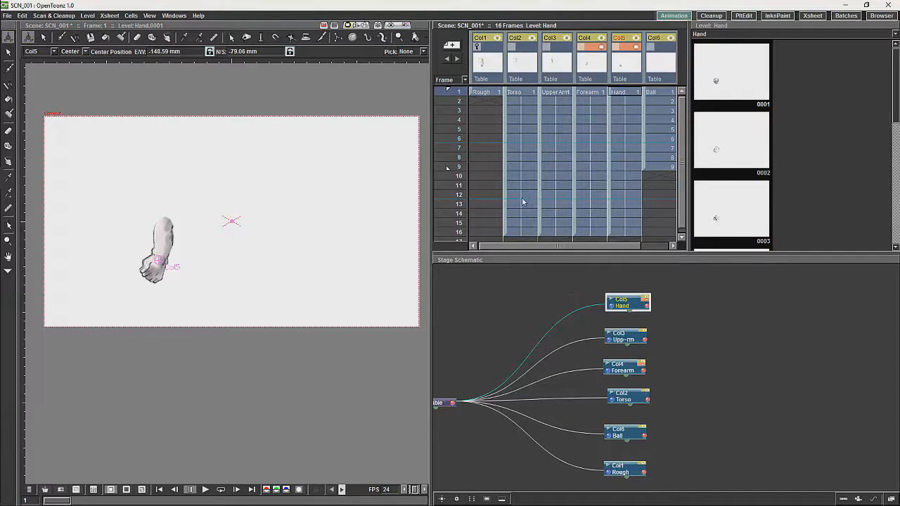
left_click(549, 51)
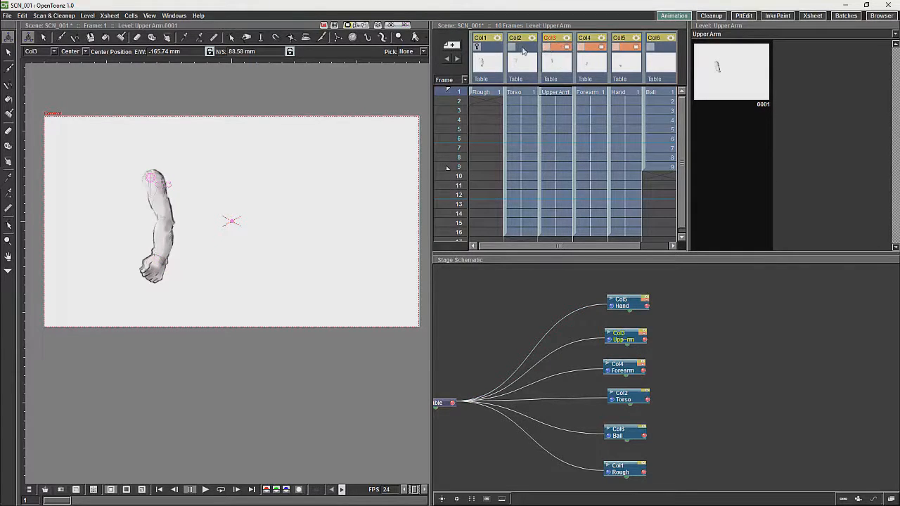
left_click(526, 51)
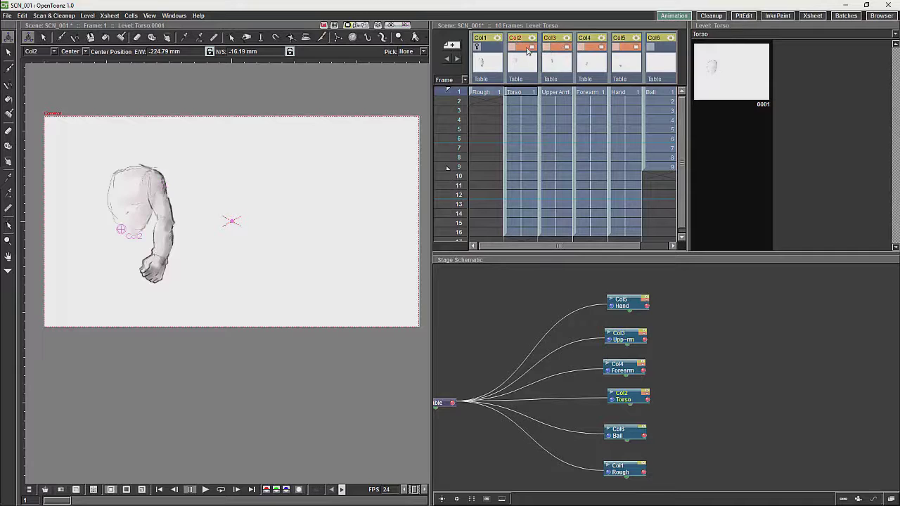
In Build Skeleton mode, link the upper arm to the torso's joint.
left_click(338, 37)
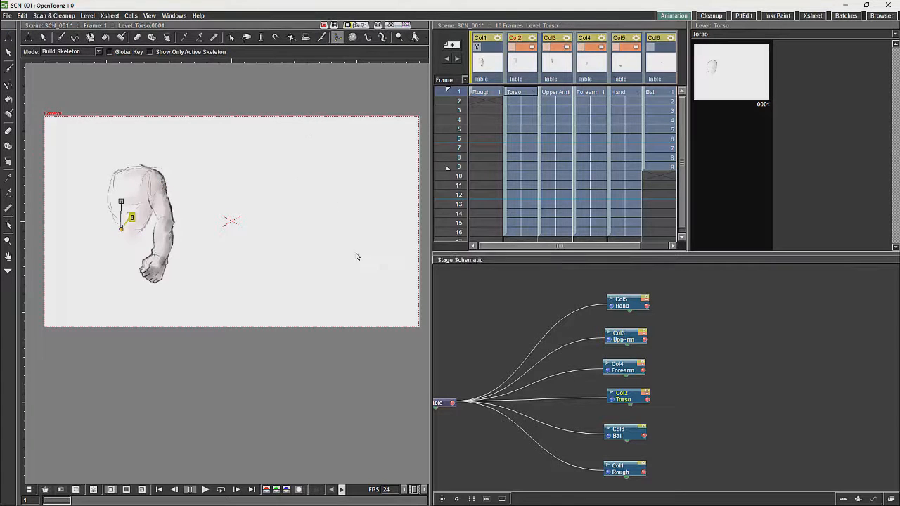
left_click(553, 63)
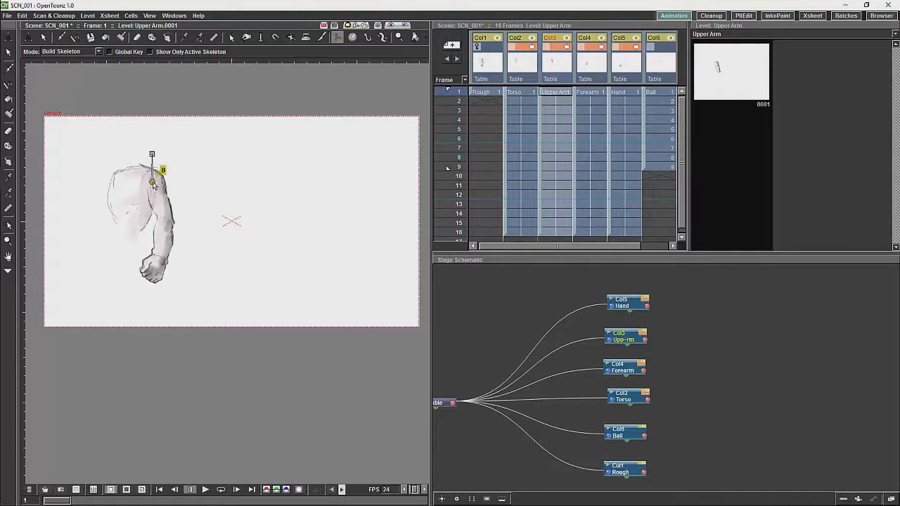
left_click_drag(151, 180, 129, 227)
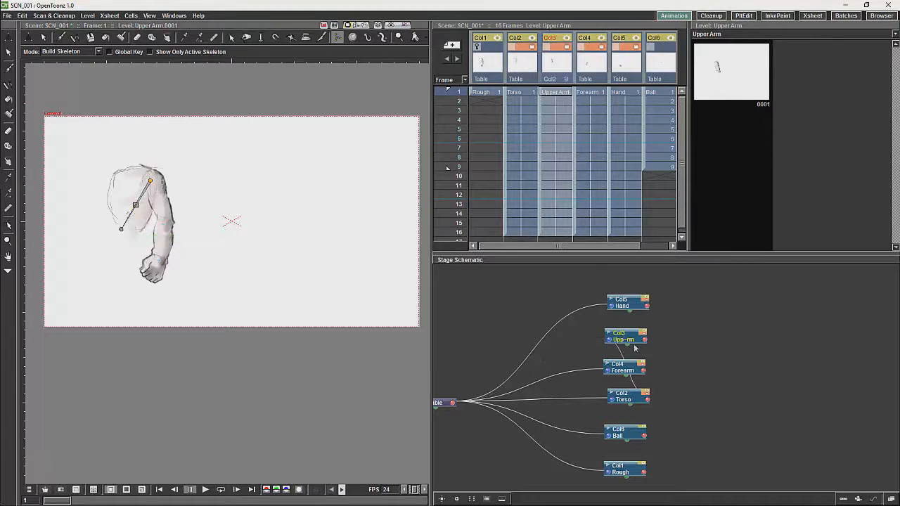
Arrange Upper Arm beside Torso in the schematic and parent the Forearm to the Upper Arm.
left_click_drag(629, 336, 702, 380)
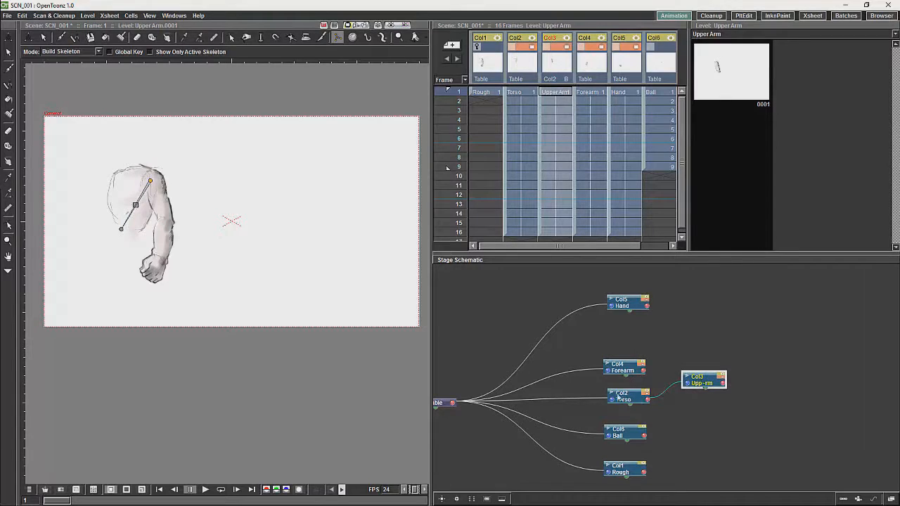
left_click_drag(625, 398, 583, 397)
left_click_drag(702, 380, 647, 386)
left_click_drag(567, 398, 583, 401)
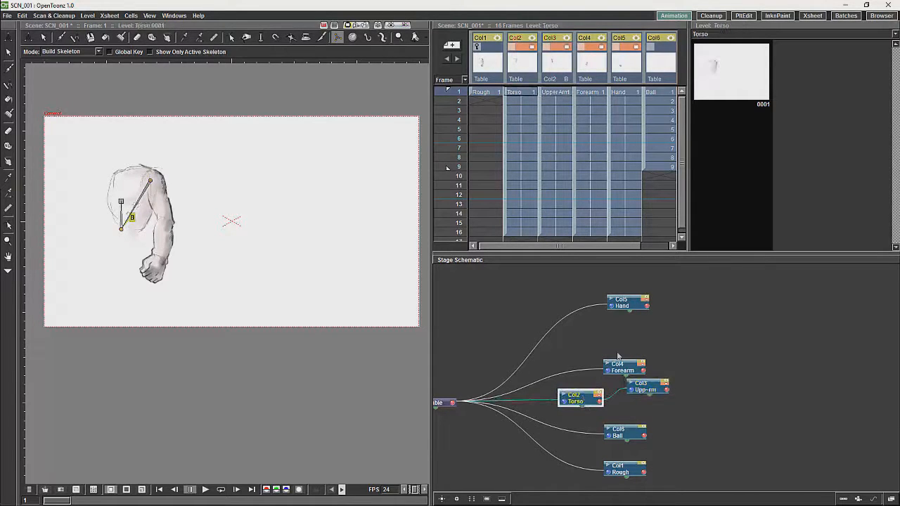
mouse_move(626, 367)
left_mouse_down()
mouse_move(671, 343)
mouse_move(699, 354)
left_mouse_up()
mouse_move(667, 390)
left_mouse_down()
mouse_move(685, 350)
mouse_move(724, 371)
left_mouse_up()
Move the Hand node next to Forearm and parent the Hand to the Forearm.
left_click_drag(642, 303, 660, 314)
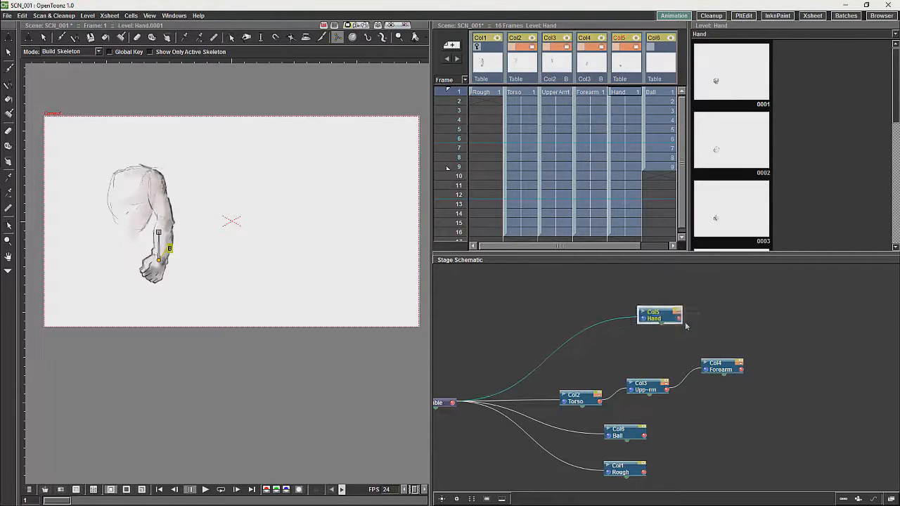
mouse_move(654, 313)
left_mouse_down()
mouse_move(781, 326)
mouse_move(742, 369)
left_mouse_up()
left_click_drag(783, 325, 784, 353)
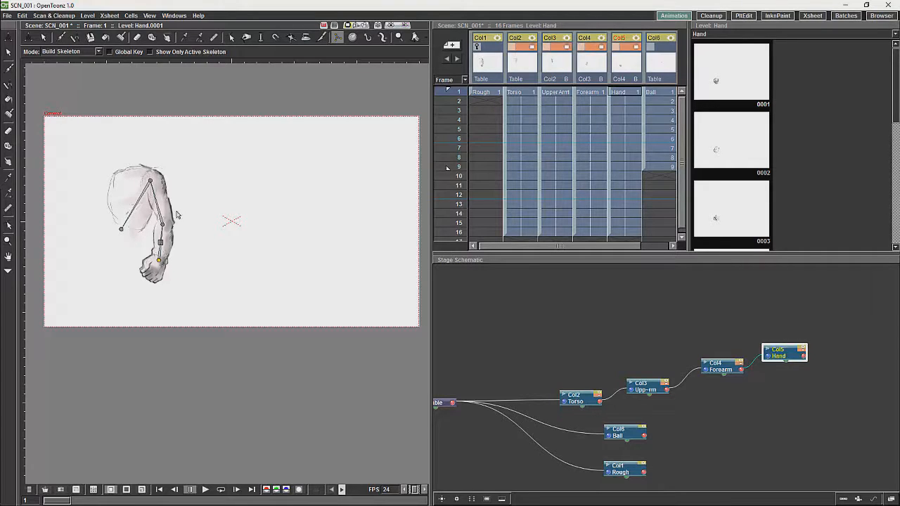
Set the Skeleton tool to Animate mode and test bending the forearm at the elbow.
left_click(97, 52)
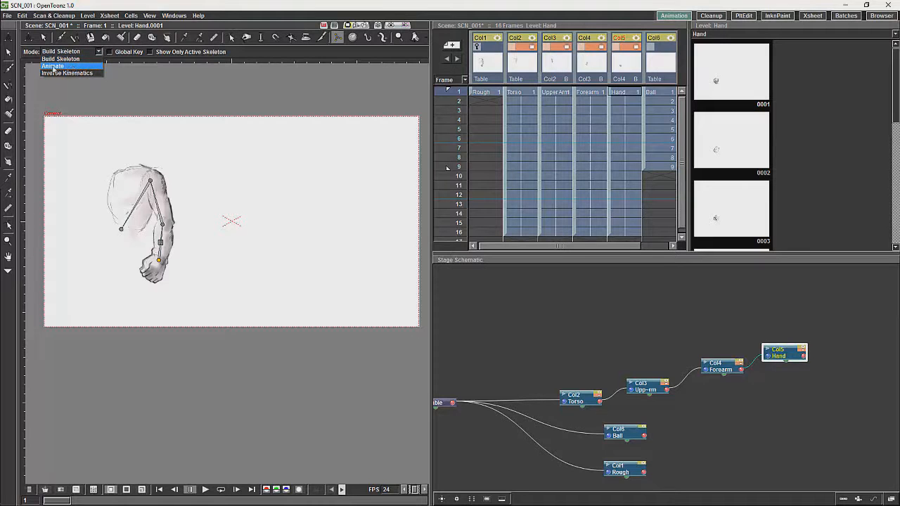
left_click(52, 66)
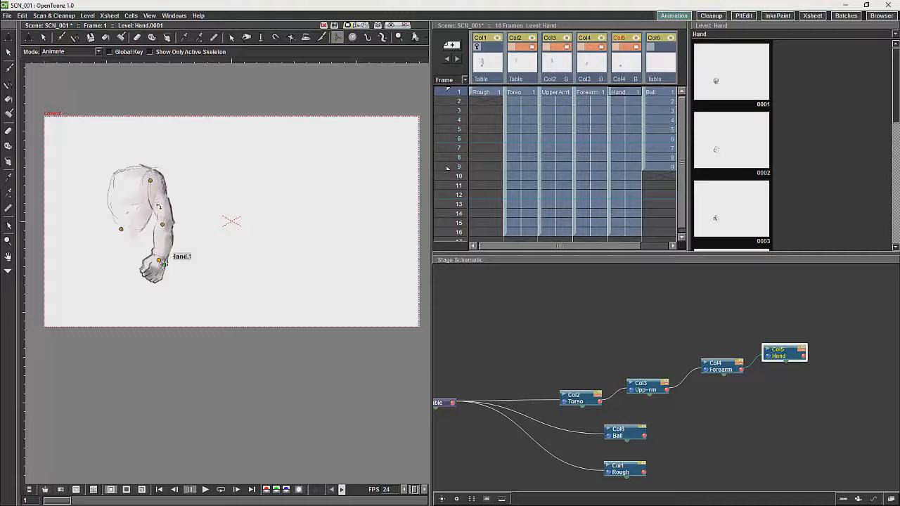
left_click(150, 180)
left_click_drag(161, 199, 166, 226)
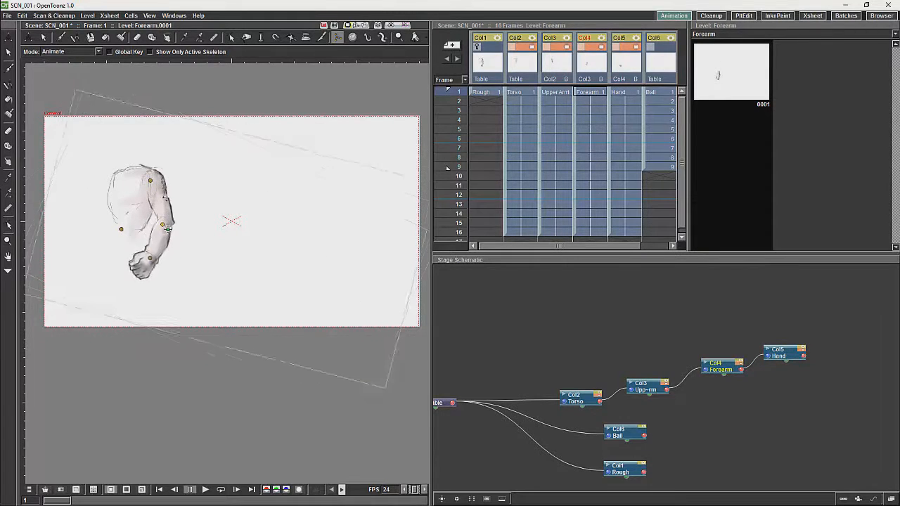
left_click(155, 184)
left_click_drag(162, 200, 166, 226)
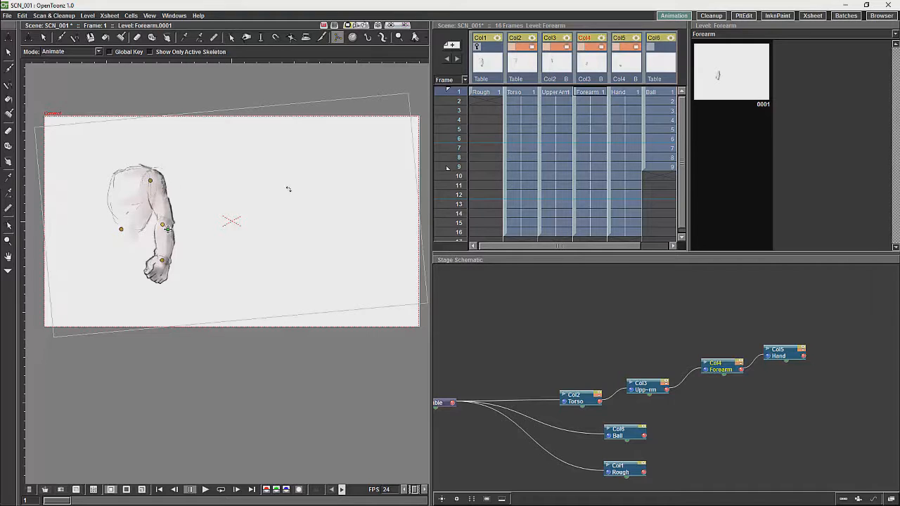
Rotate the hand slightly at the wrist and swing the whole arm about the shoulder.
left_click(646, 386)
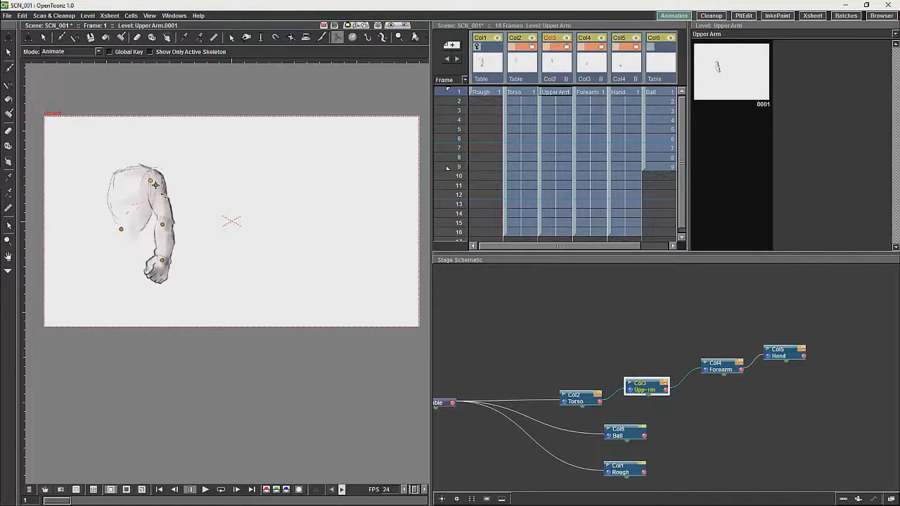
left_click_drag(163, 260, 167, 228)
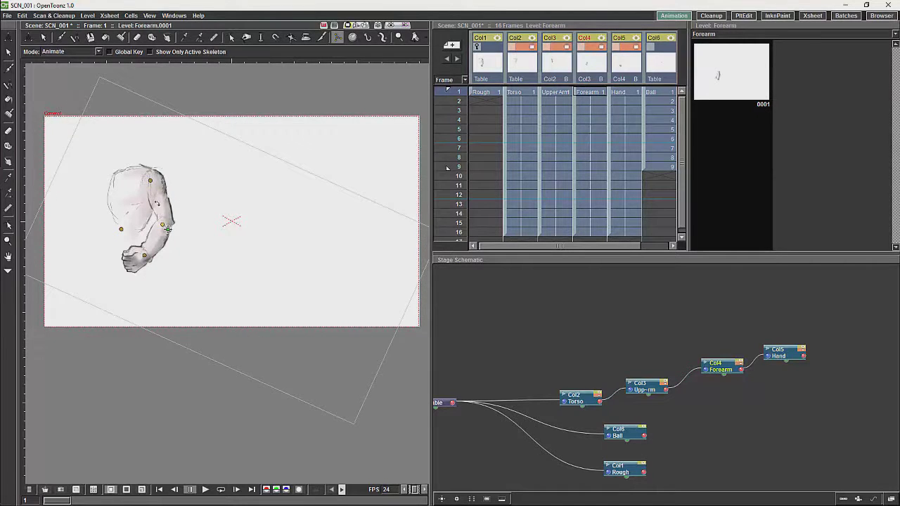
left_click(151, 184)
left_click_drag(152, 184, 191, 198)
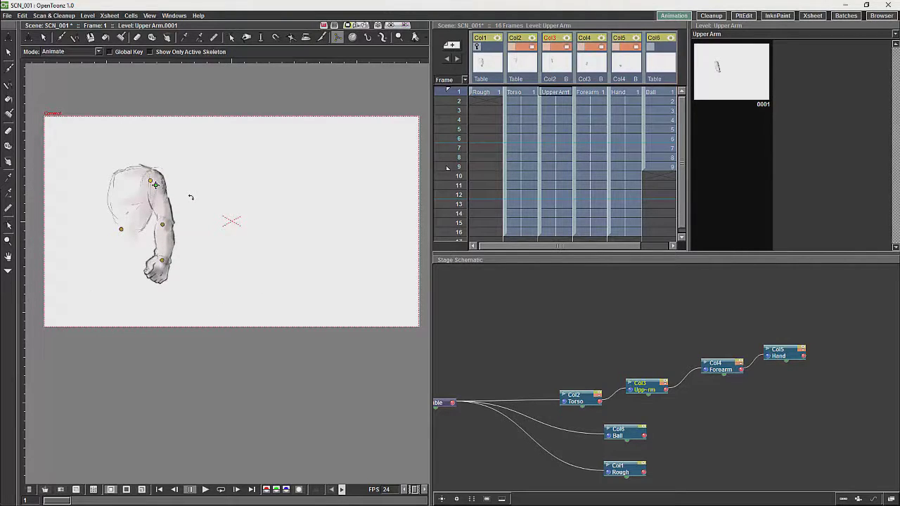
Switch to Inverse Kinematics mode and pull the hand up so the arm bends.
left_click(98, 51)
left_click(71, 77)
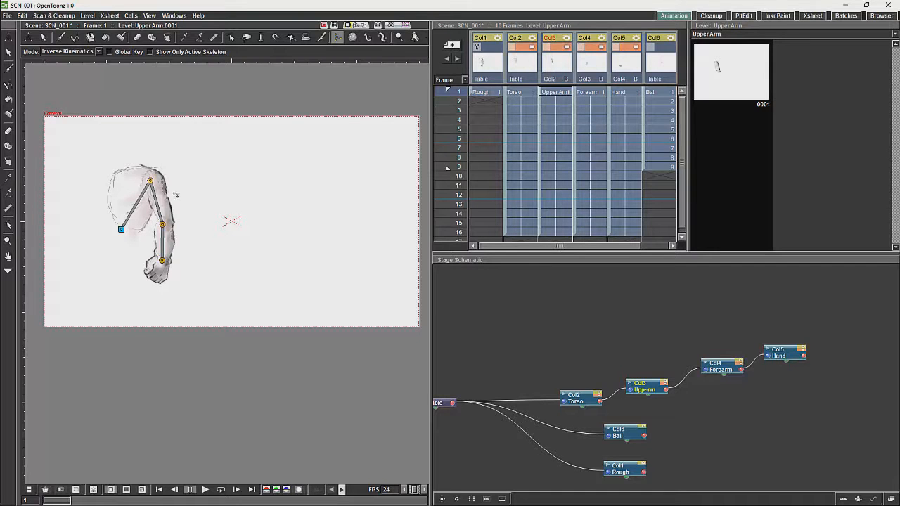
mouse_move(161, 269)
left_mouse_down()
mouse_move(218, 214)
mouse_move(161, 244)
mouse_move(171, 255)
left_mouse_up()
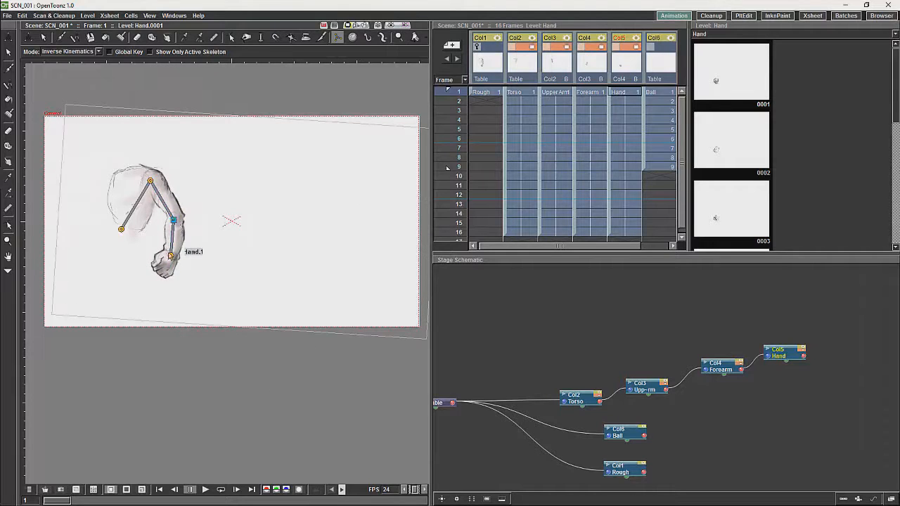
mouse_move(174, 223)
left_mouse_down()
mouse_move(182, 244)
mouse_move(174, 215)
left_mouse_up()
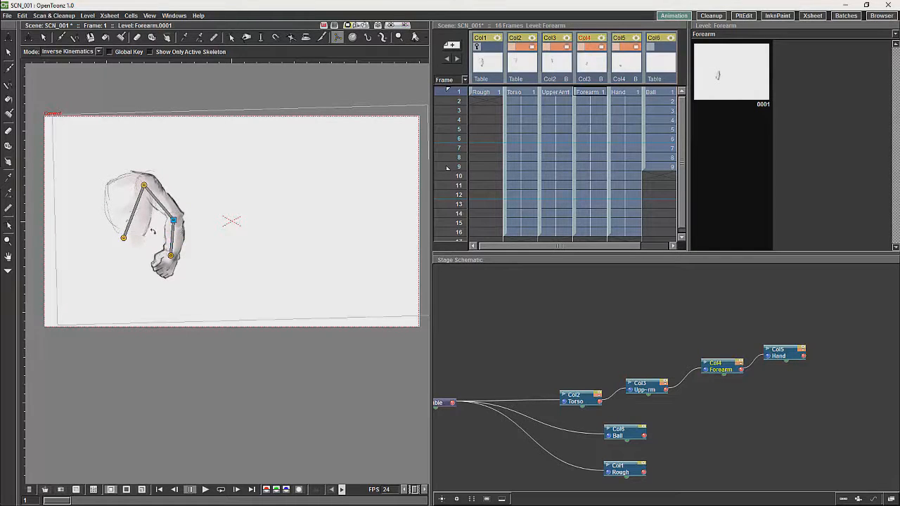
key("shift+space")
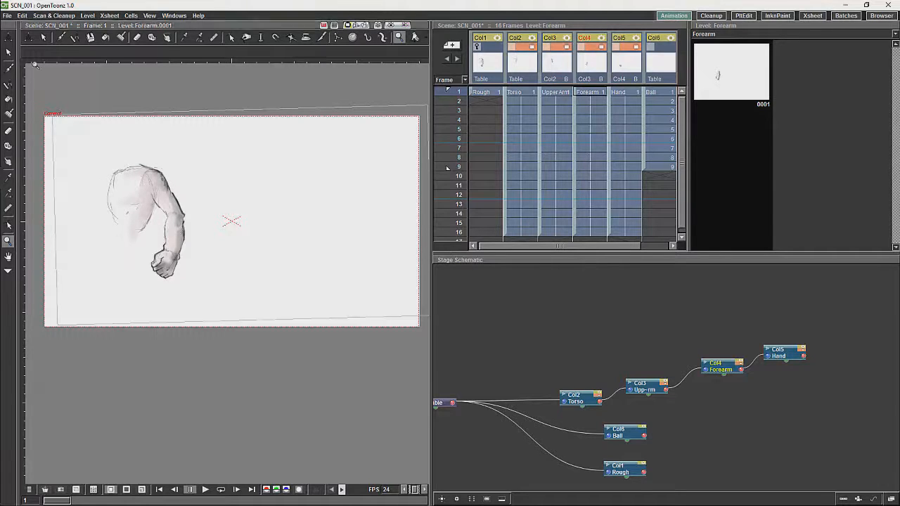
Bend the forearm at the elbow, let it hang back down and pin the shoulder joint.
left_click(337, 37)
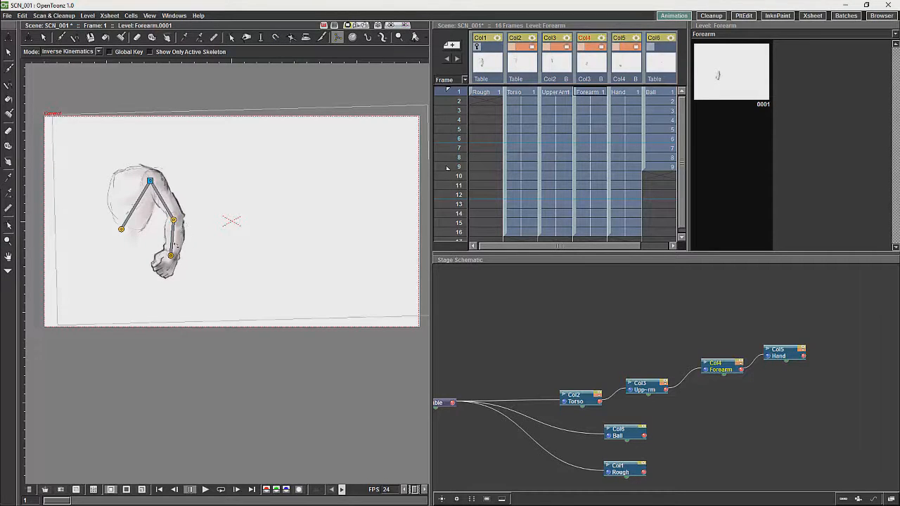
mouse_move(174, 243)
left_mouse_down()
mouse_move(166, 241)
mouse_move(188, 237)
left_mouse_up()
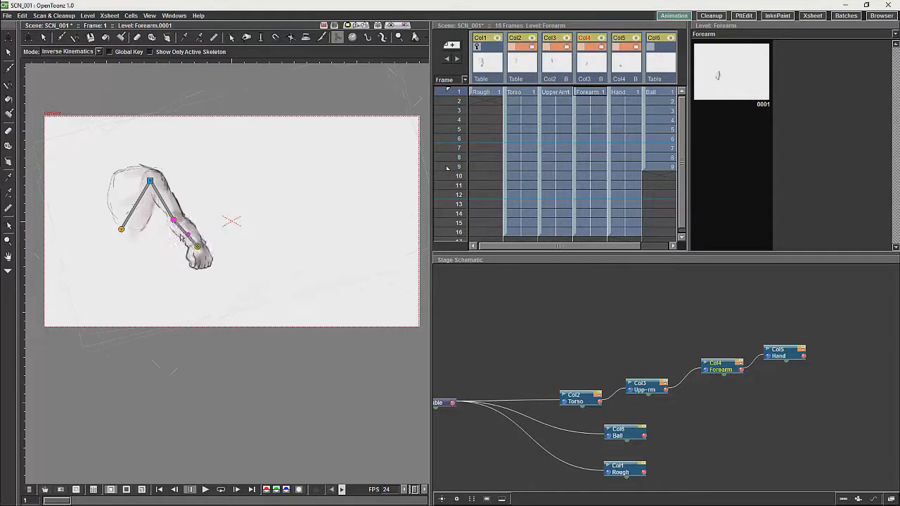
left_click_drag(188, 237, 170, 255)
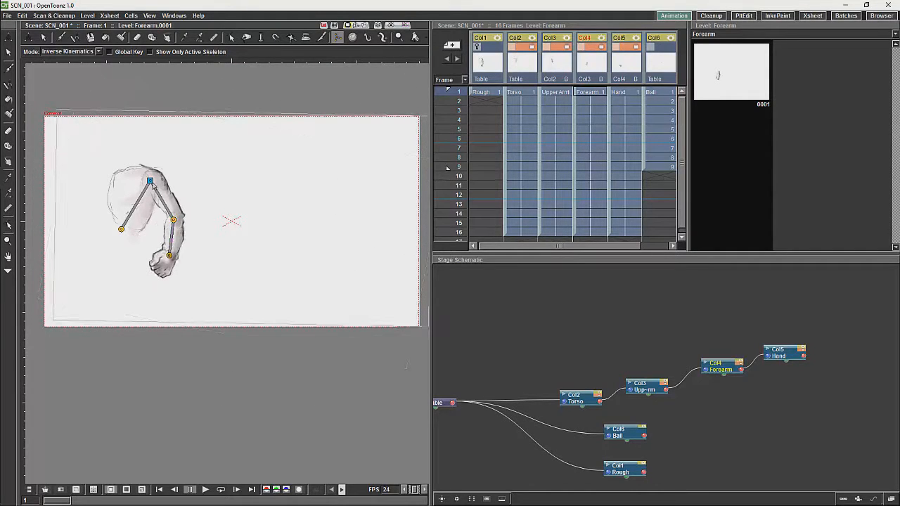
left_click(122, 230)
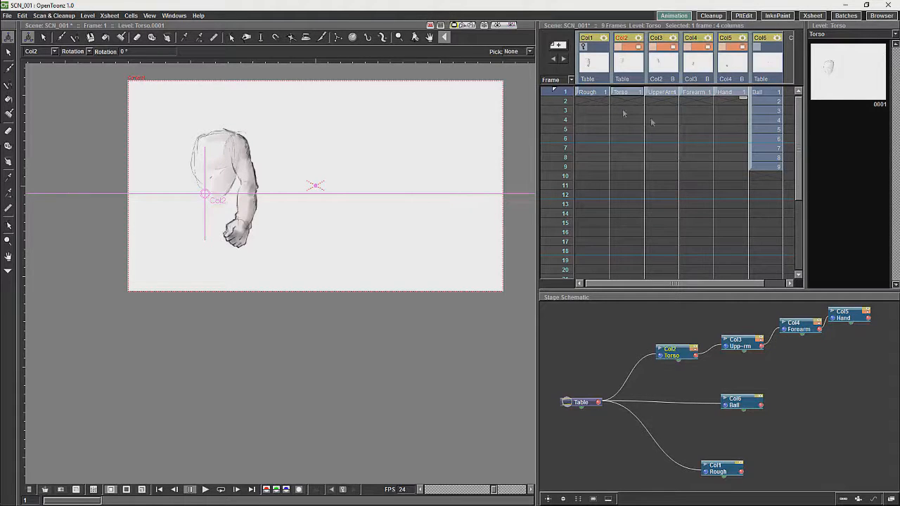
left_click_drag(743, 101, 742, 288)
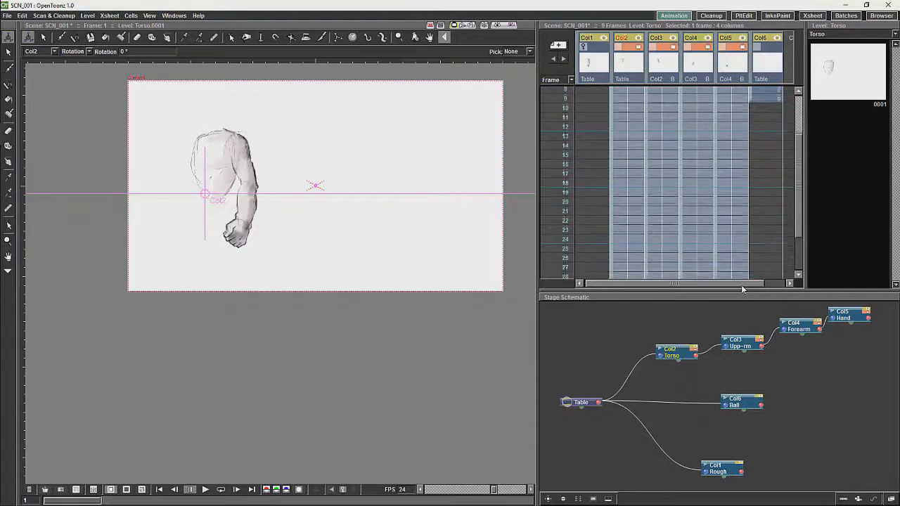
Extend the Torso–Hand columns down to frame 30 with the smart tab.
left_click_drag(742, 289, 740, 251)
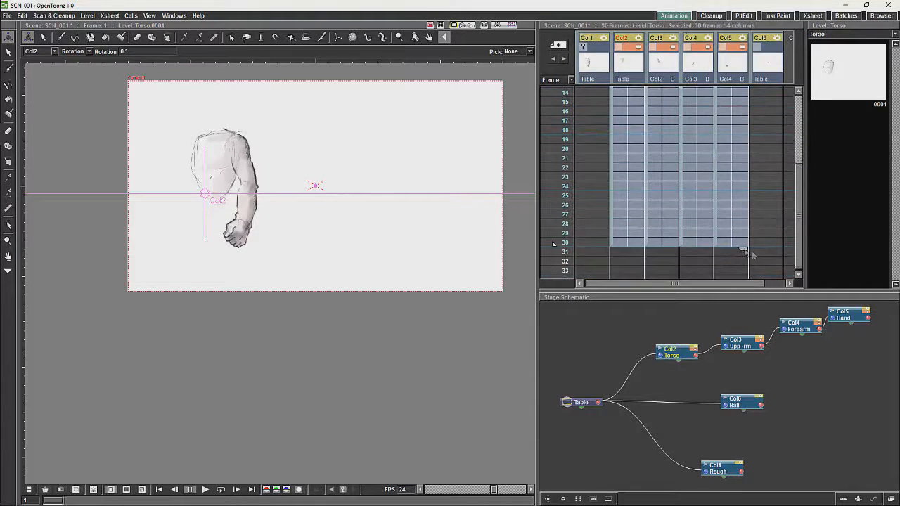
left_click_drag(798, 236, 801, 114)
left_click_drag(636, 92, 742, 96)
left_click(344, 490)
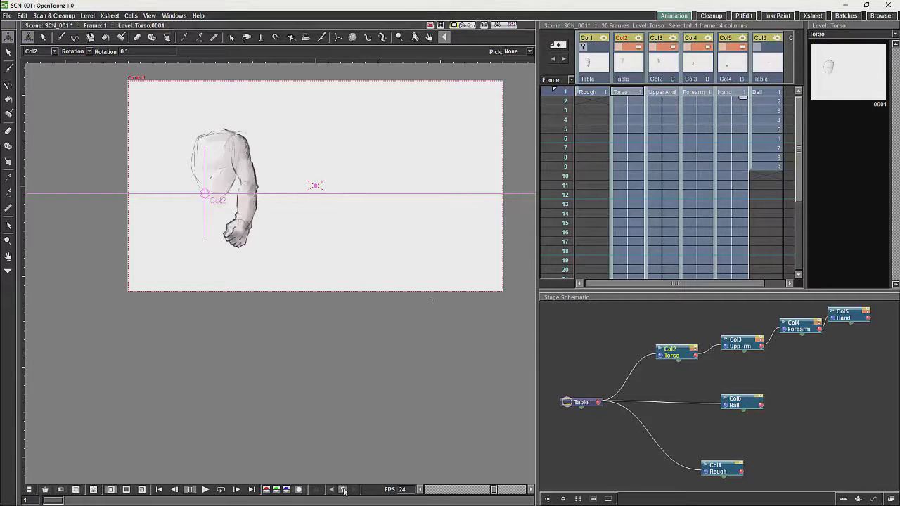
Check the Upper Arm, Forearm and Hand columns and go to the Torso cell at frame 30.
left_click(661, 93)
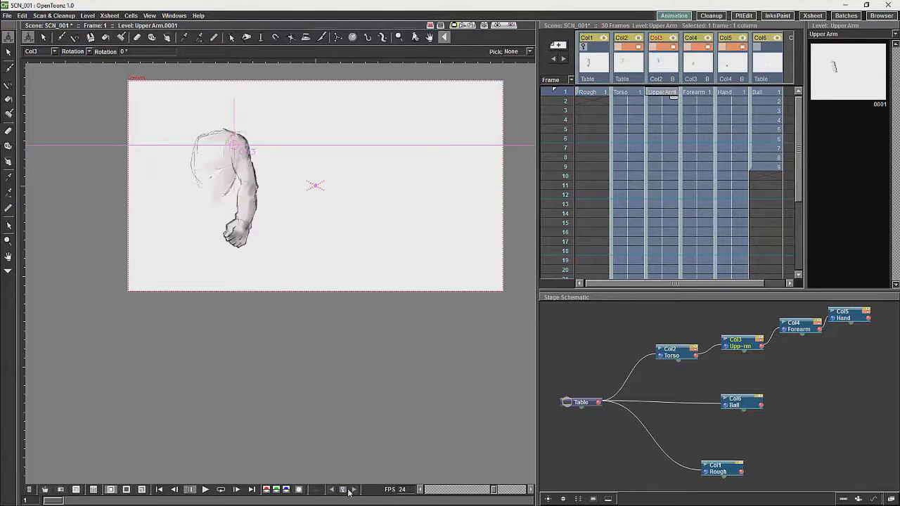
left_click(696, 92)
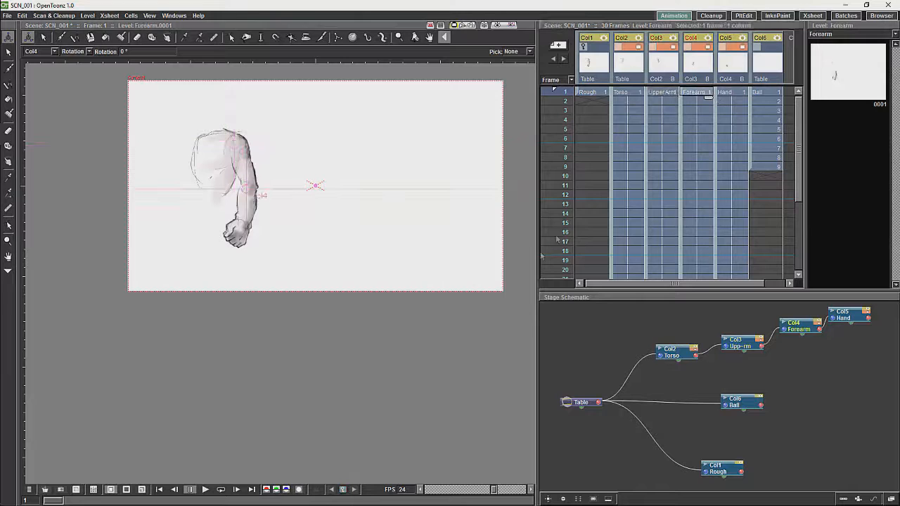
left_click(735, 94)
left_click(343, 489)
scroll(703, 176, "down", 5)
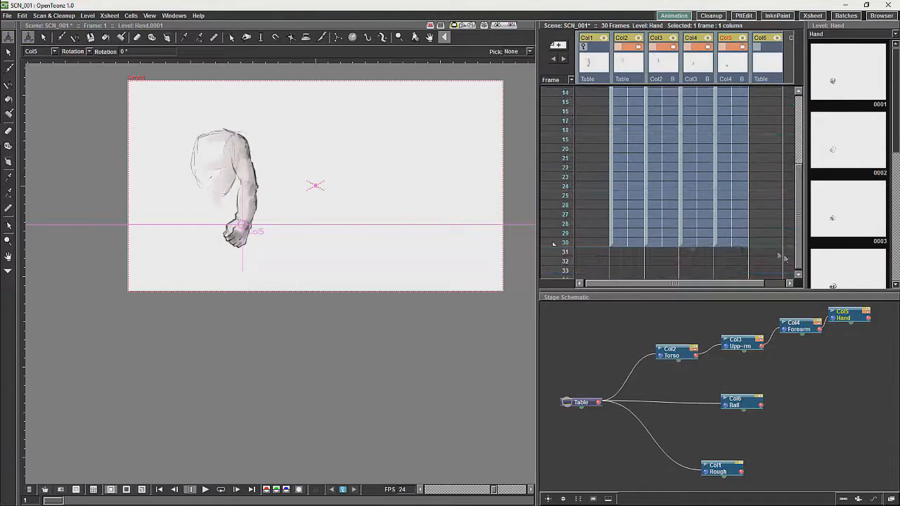
left_click(625, 243)
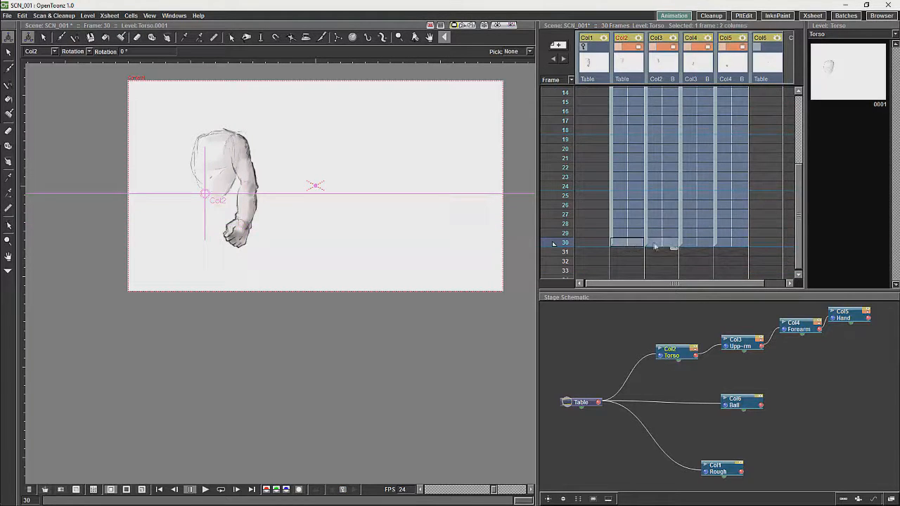
left_click(625, 243)
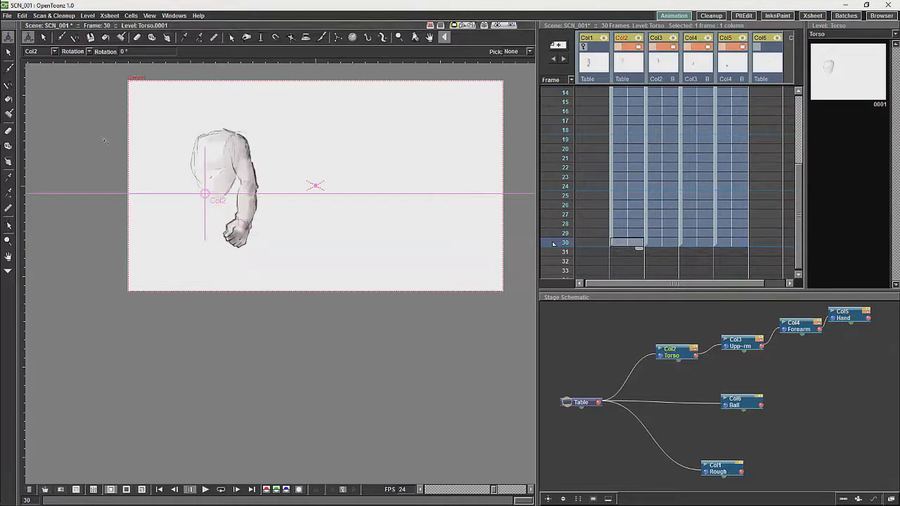
At frame 30, bend the forearm at the elbow and rotate the hand at the wrist with the Skeleton tool.
left_click(337, 37)
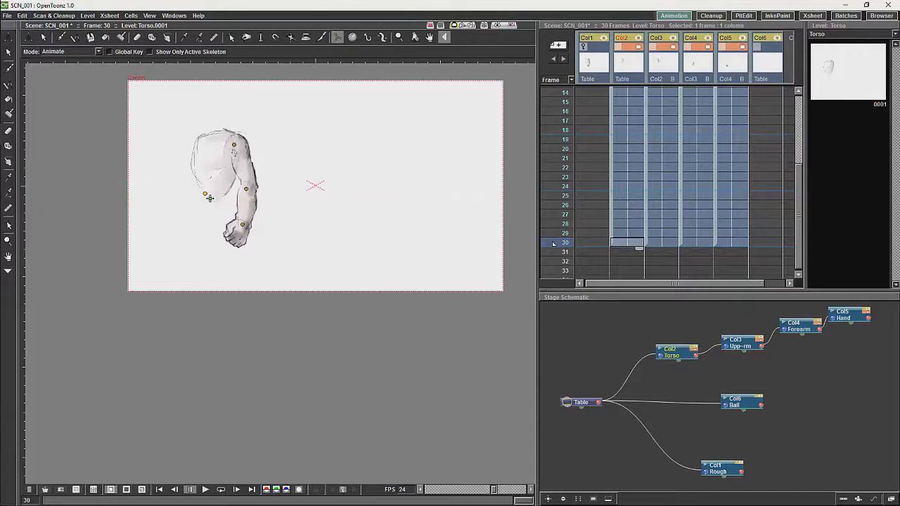
left_click(239, 150)
left_click_drag(243, 171, 274, 180)
left_click(311, 179)
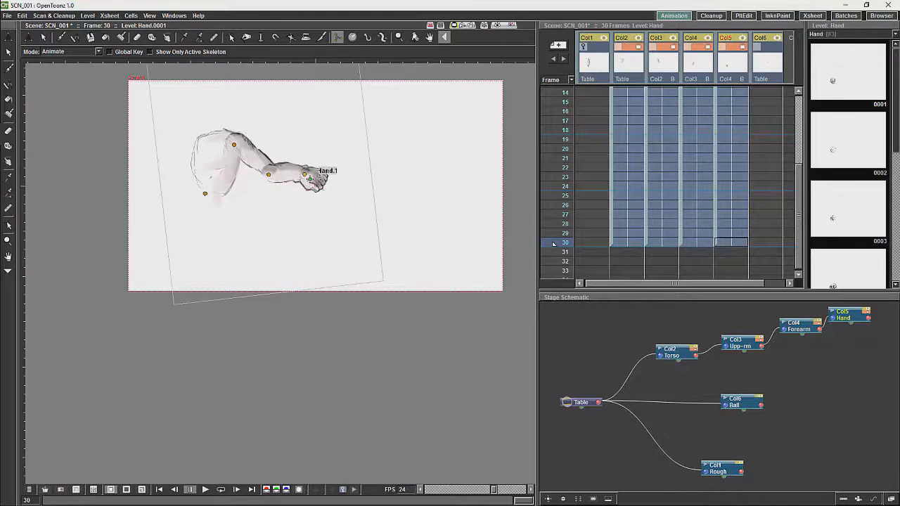
left_click_drag(311, 179, 320, 182)
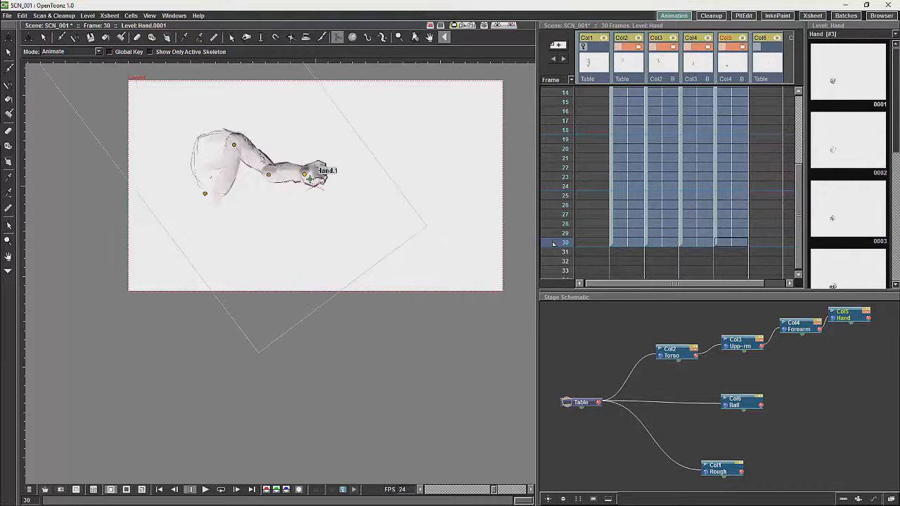
Raise the whole arm at the shoulder, tilt the hand slightly, and scrub frames to preview the swing.
left_click(239, 148)
left_click_drag(239, 149, 240, 150)
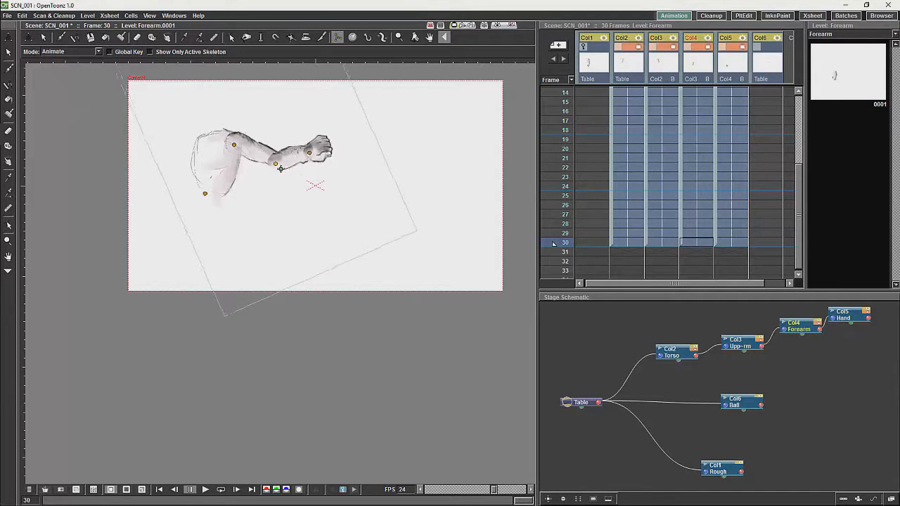
left_click(315, 158)
left_click_drag(315, 157, 317, 158)
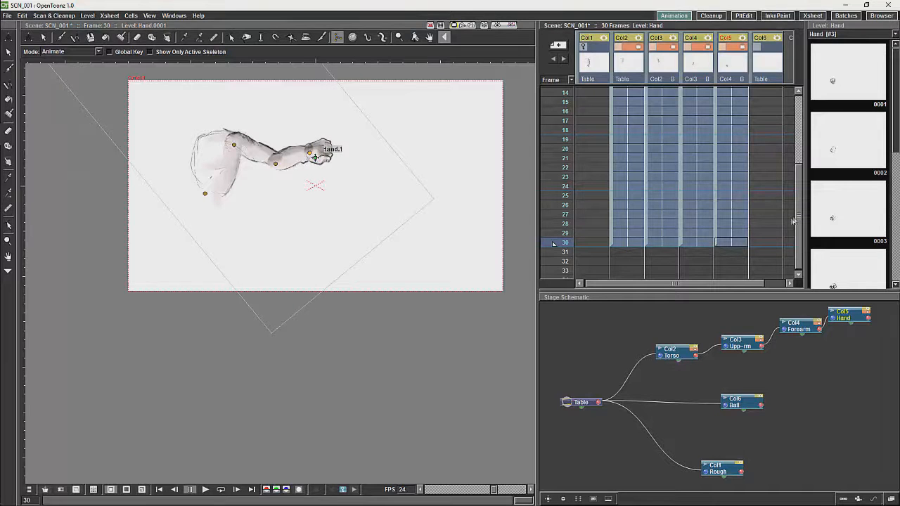
left_click_drag(799, 217, 802, 111)
mouse_move(565, 100)
left_mouse_down()
mouse_move(578, 272)
mouse_move(580, 263)
mouse_move(553, 260)
left_mouse_up()
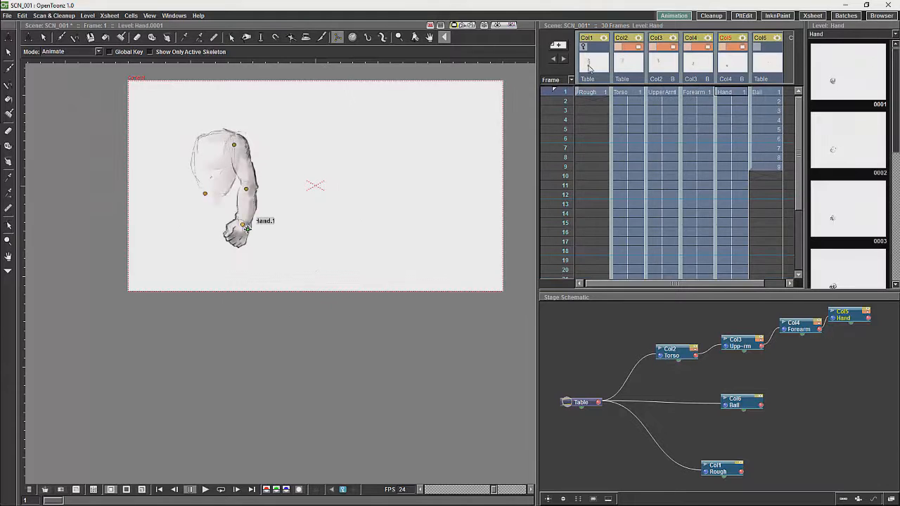
Clear Hand cells 2–30 so only drawing 1 remains in the Hand column.
left_click(762, 94)
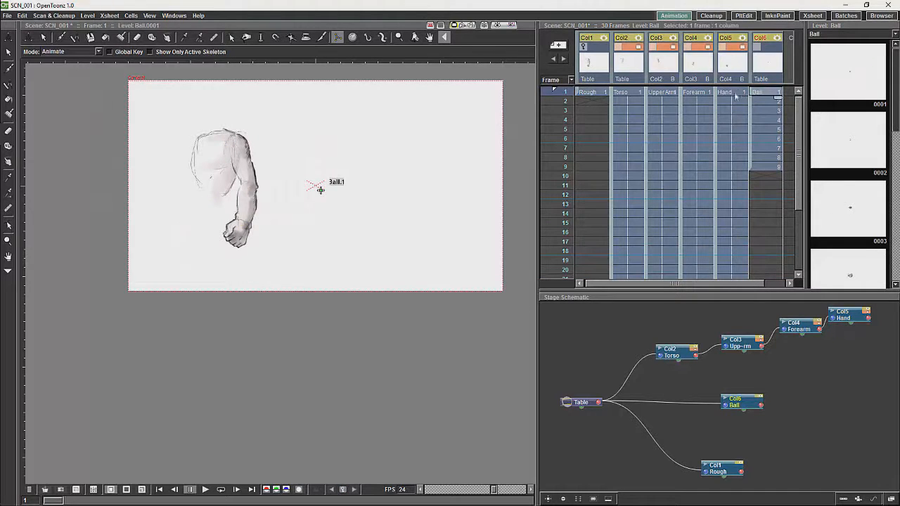
left_click(731, 94)
scroll(800, 144, "down", 2)
left_click_drag(800, 145, 797, 222)
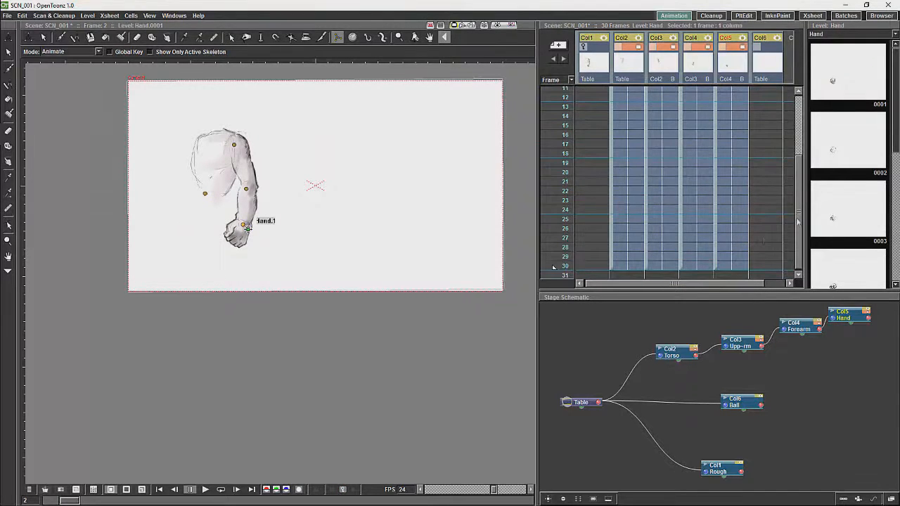
left_click(730, 265, "shift")
key("Delete")
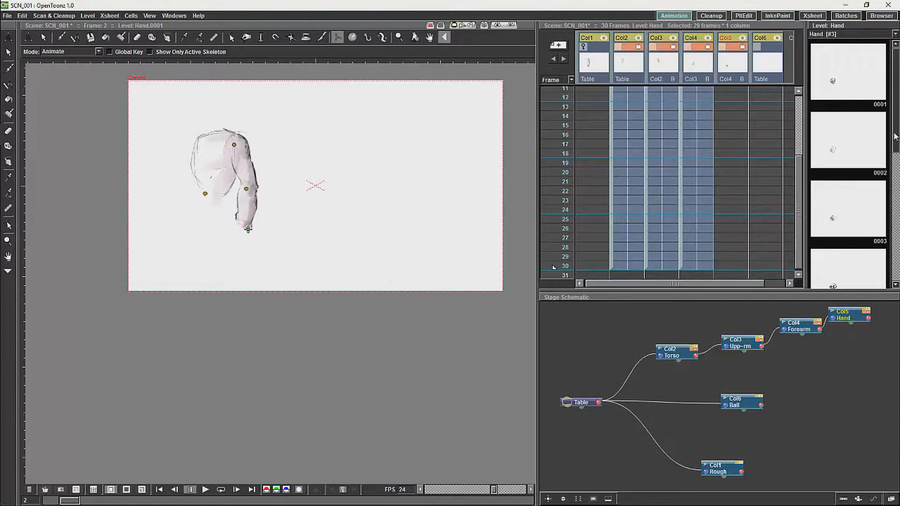
scroll(793, 141, "up", 5)
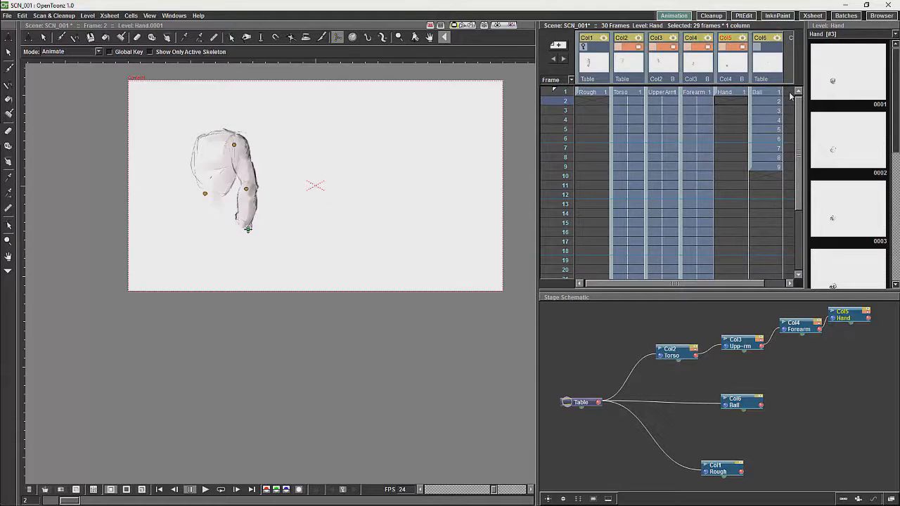
Select Hand drawings 2 through 7 in the Level Strip and drop them into the Hand column.
left_click(729, 93)
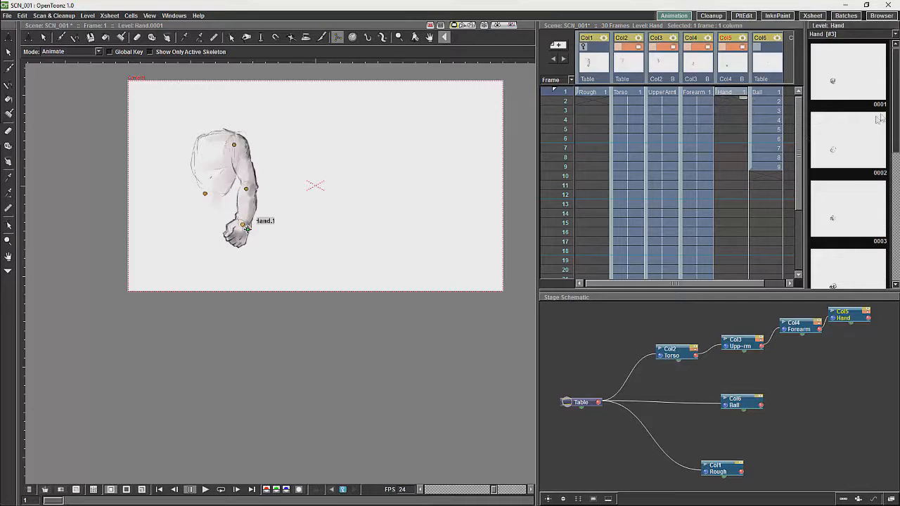
mouse_move(894, 112)
left_mouse_down()
mouse_move(890, 247)
mouse_move(895, 56)
left_mouse_up()
left_click(847, 141)
mouse_move(894, 160)
left_mouse_down()
mouse_move(895, 239)
mouse_move(749, 224)
mouse_move(717, 125)
left_mouse_up()
left_click(847, 267, "shift")
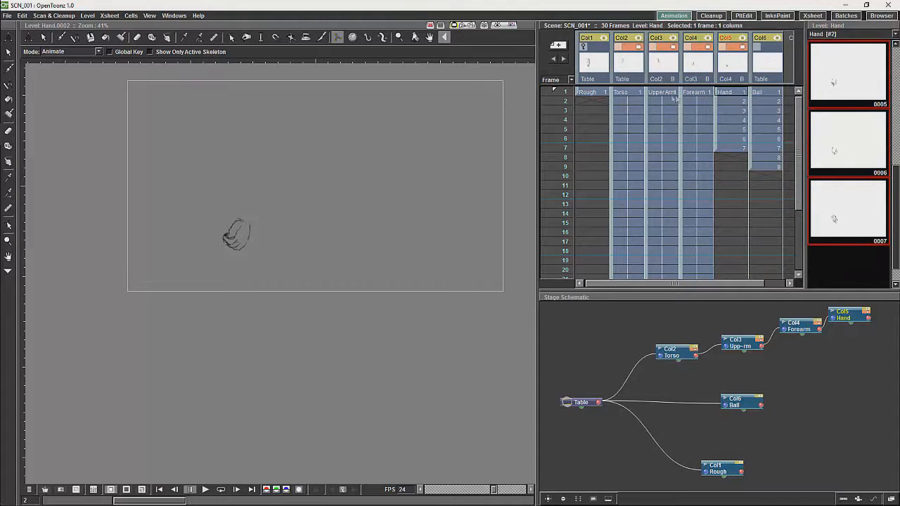
Check the new Hand drawings in the viewer and push the Hand sequence later, to start at frame 16.
left_click(633, 94)
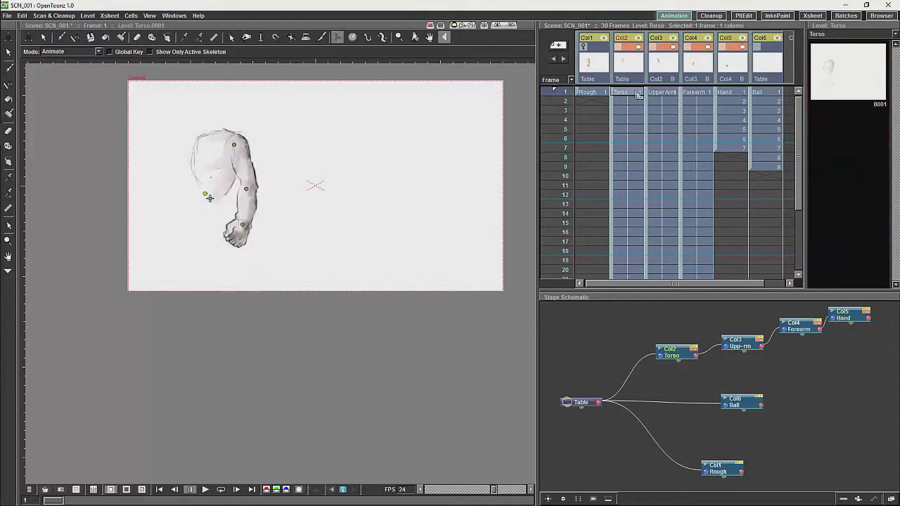
left_click(733, 104)
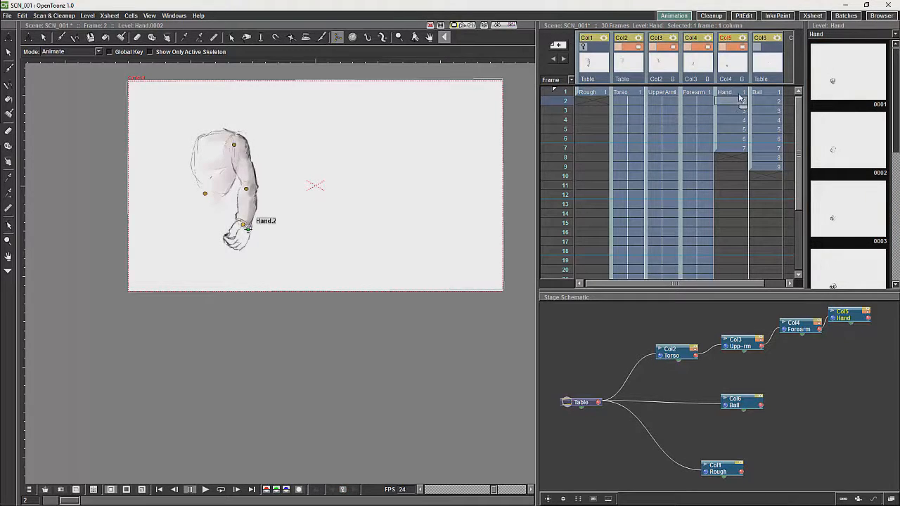
left_click(738, 95)
left_click_drag(744, 100, 743, 260)
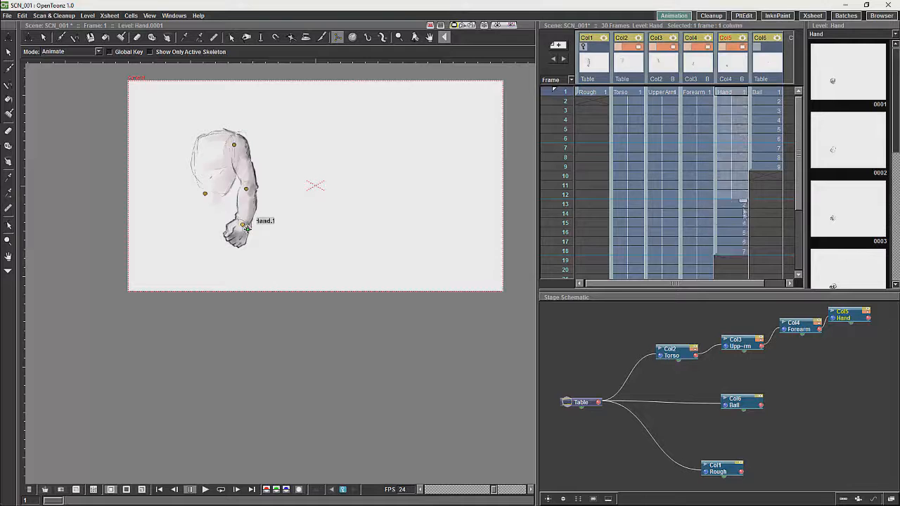
scroll(744, 175, "down", 3)
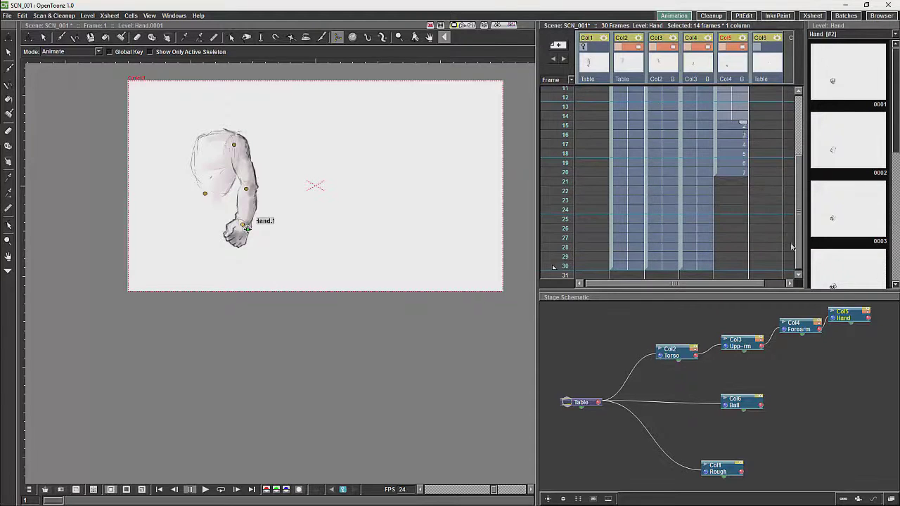
Reframe the selected Hand cells from frame 16 so drawings 2–7 each hold on twos.
left_click(731, 134)
left_click(730, 182, "shift")
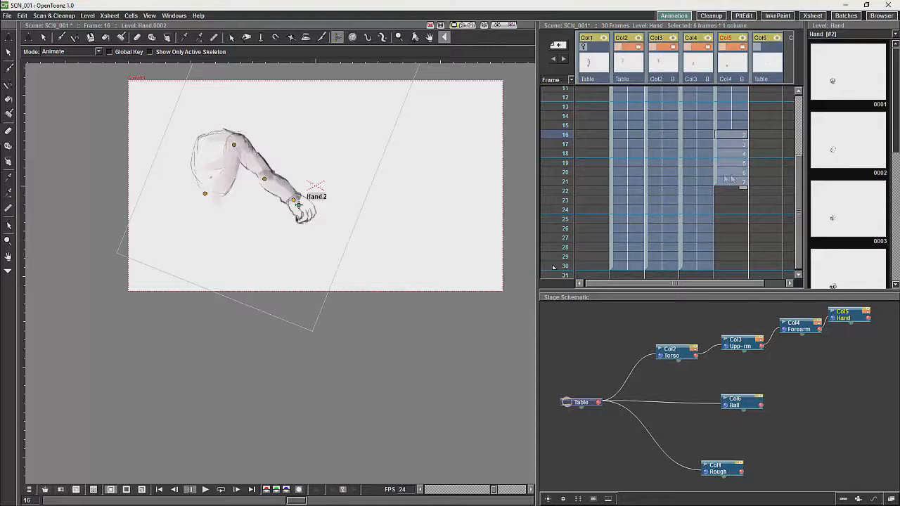
right_click(736, 147)
mouse_move(755, 182)
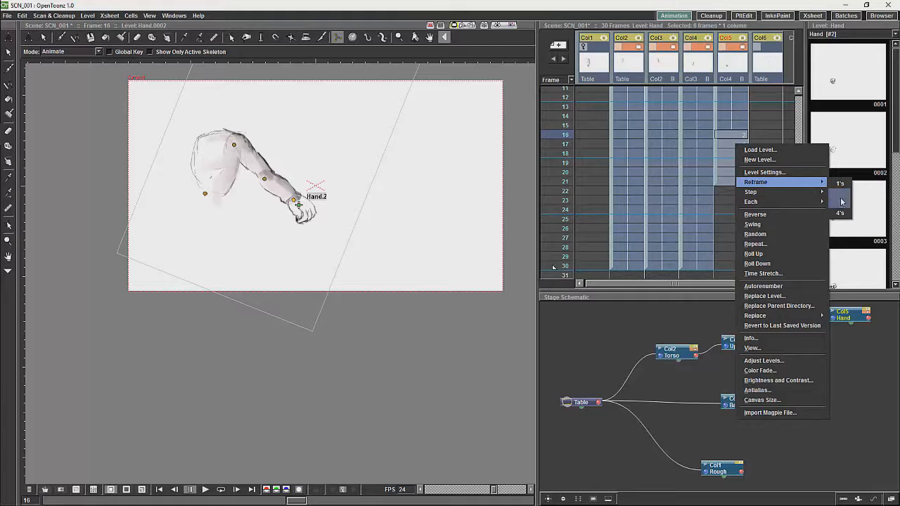
left_click(840, 194)
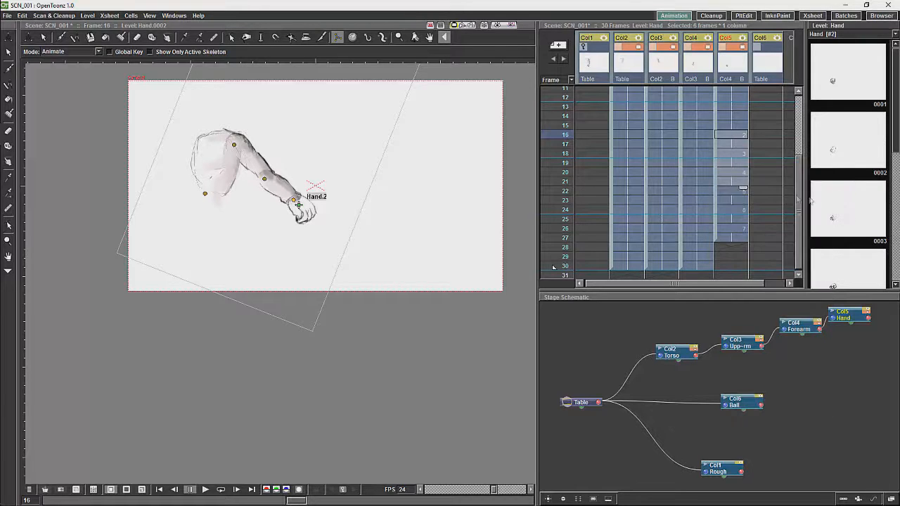
Select Hand frames 24–27, reopen the cell menu and dismiss it without changes.
left_click(735, 211)
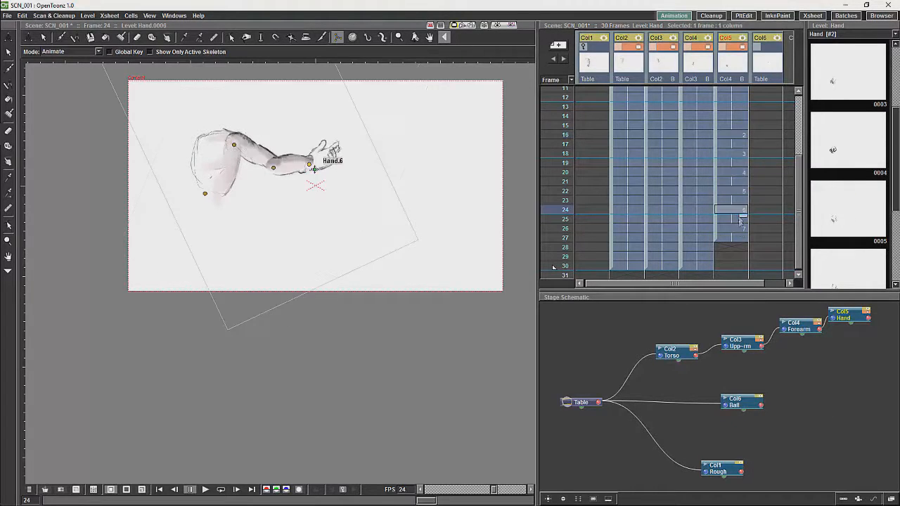
left_click(737, 237, "shift")
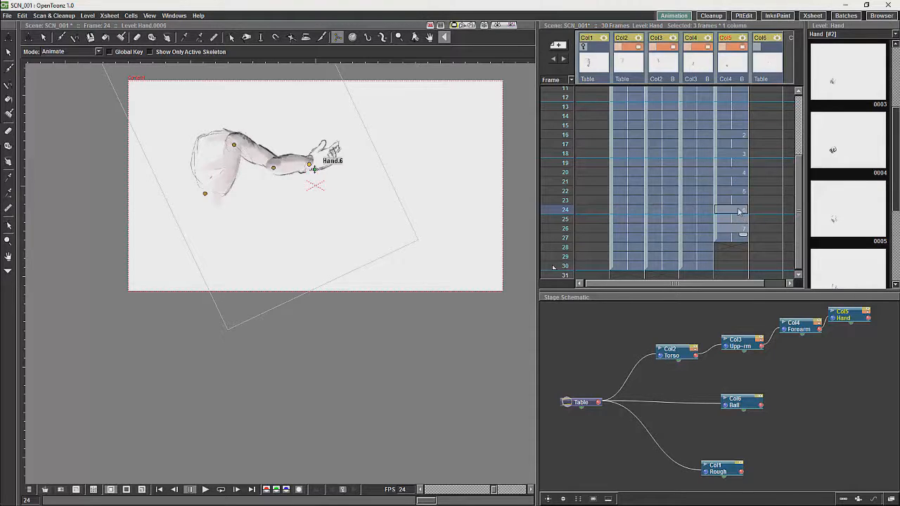
right_click(740, 210)
mouse_move(760, 248)
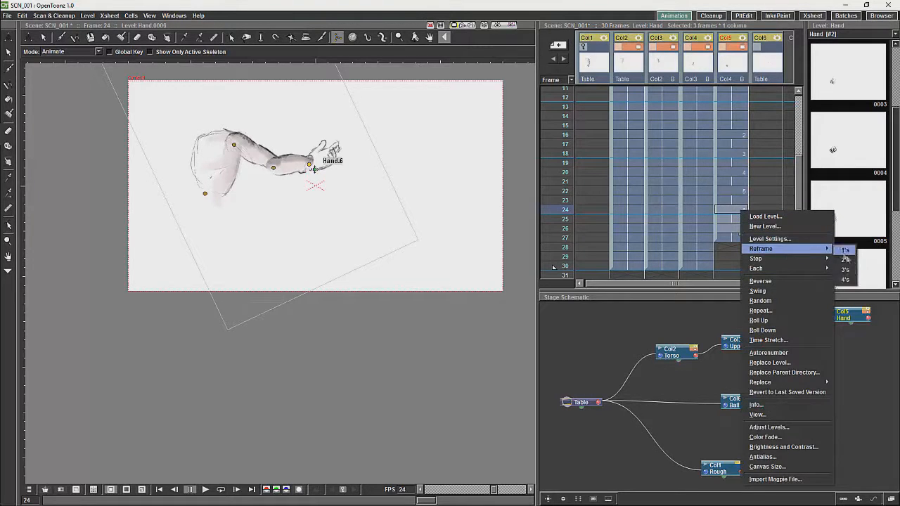
left_click(846, 269)
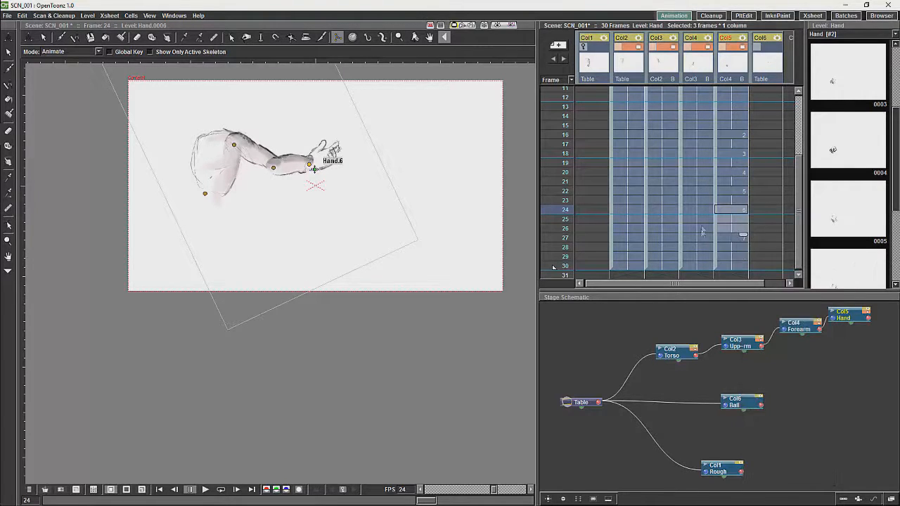
scroll(645, 192, "up", 5)
scroll(633, 140, "up", 3)
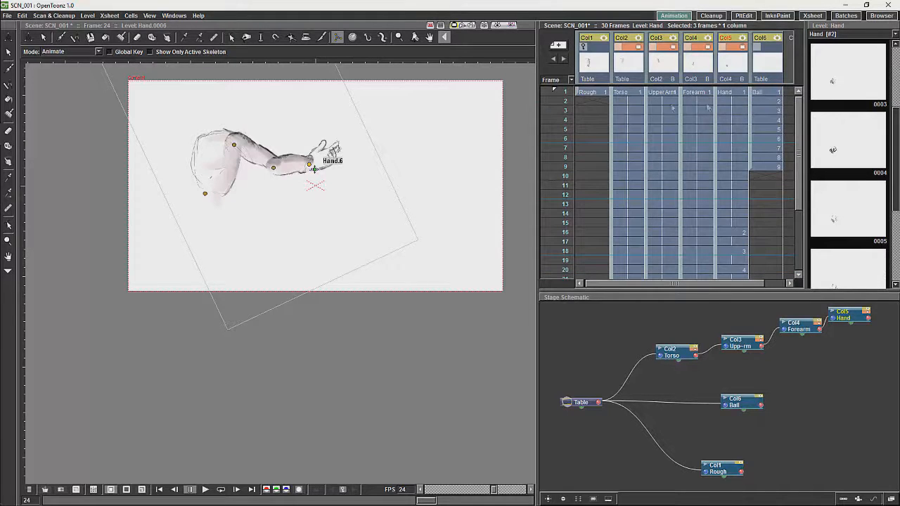
mouse_move(563, 94)
left_mouse_down()
mouse_move(559, 288)
mouse_move(558, 90)
left_mouse_up()
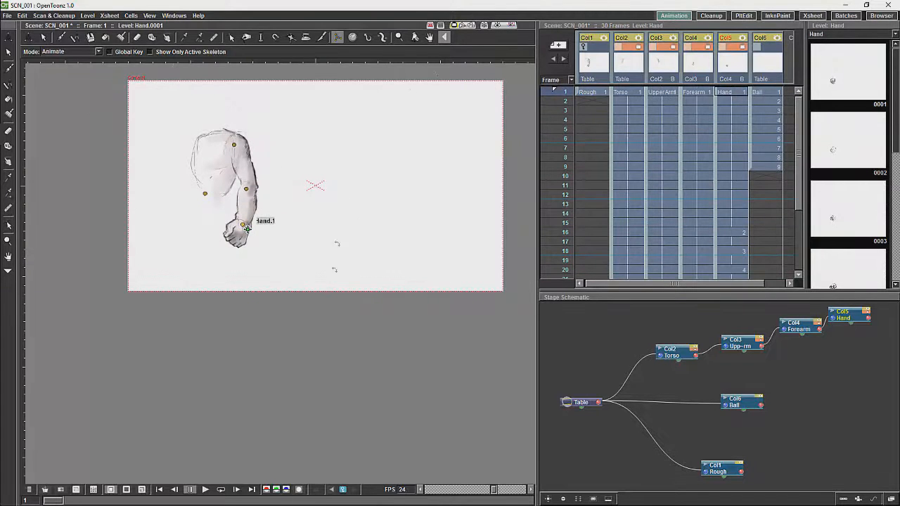
left_click(204, 489)
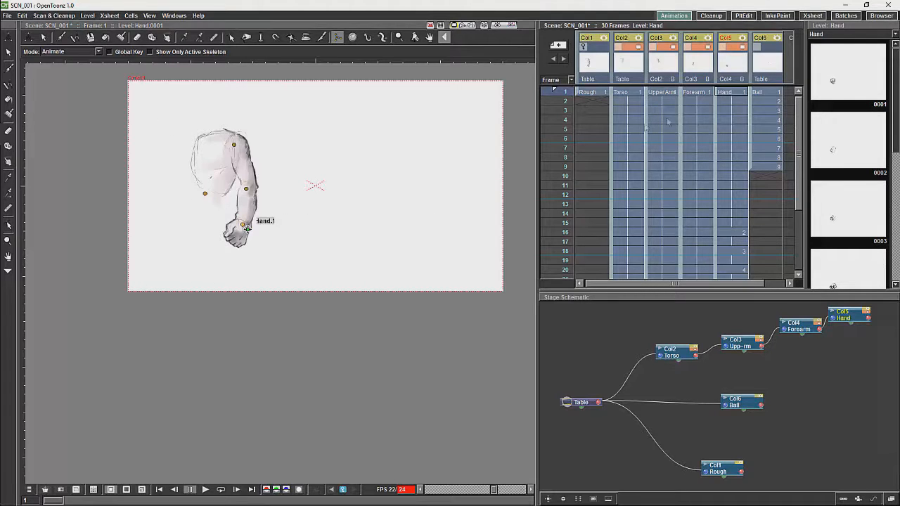
With the Hook tool, place hook 1 on the fist in Hand drawing 1 at frame 1.
left_click(724, 95)
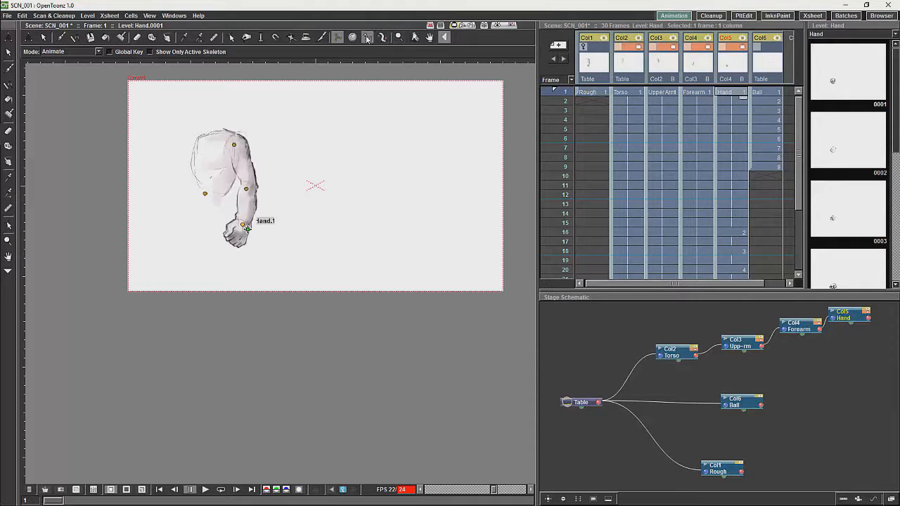
left_click(367, 37)
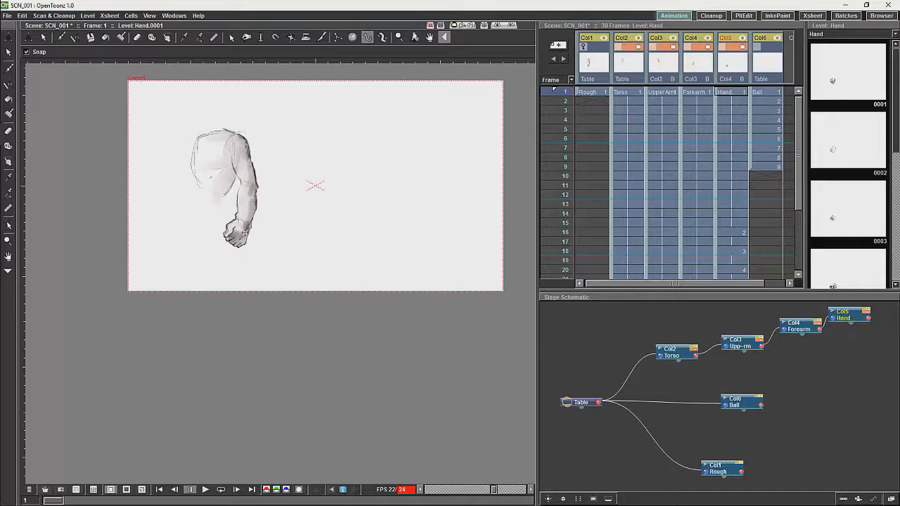
left_click(731, 92)
left_click(237, 233)
Play and scrub to an open-hand frame, place hook 1 on the open hand, then scrub to check it.
key("space")
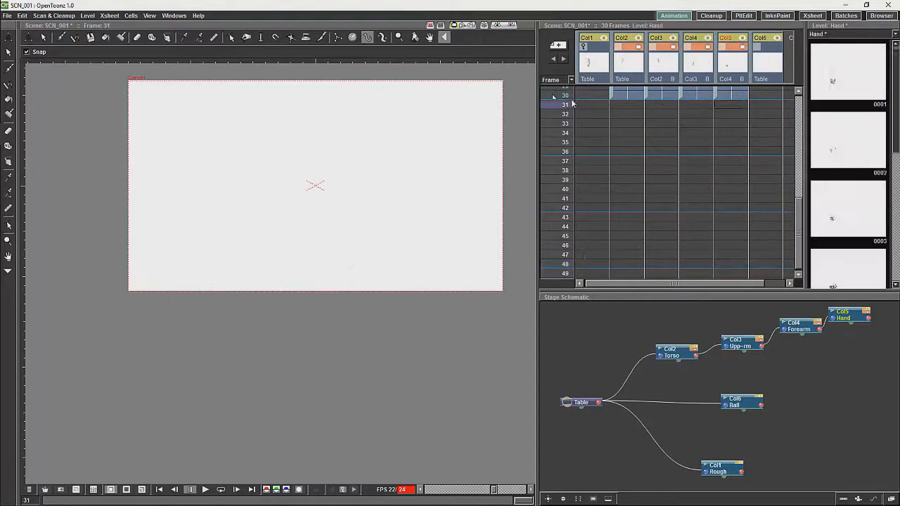
mouse_move(572, 103)
left_mouse_down()
mouse_move(576, 80)
mouse_move(571, 252)
left_mouse_up()
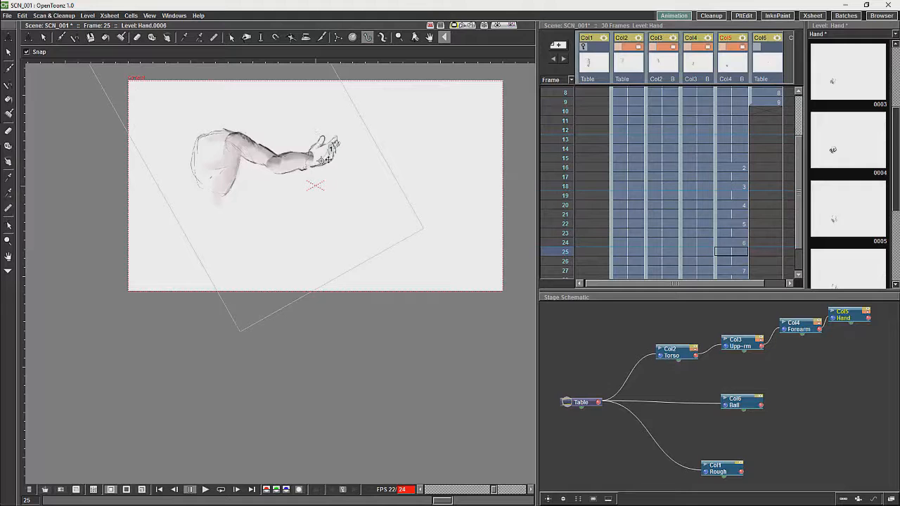
left_click(321, 146)
scroll(703, 196, "down", 3)
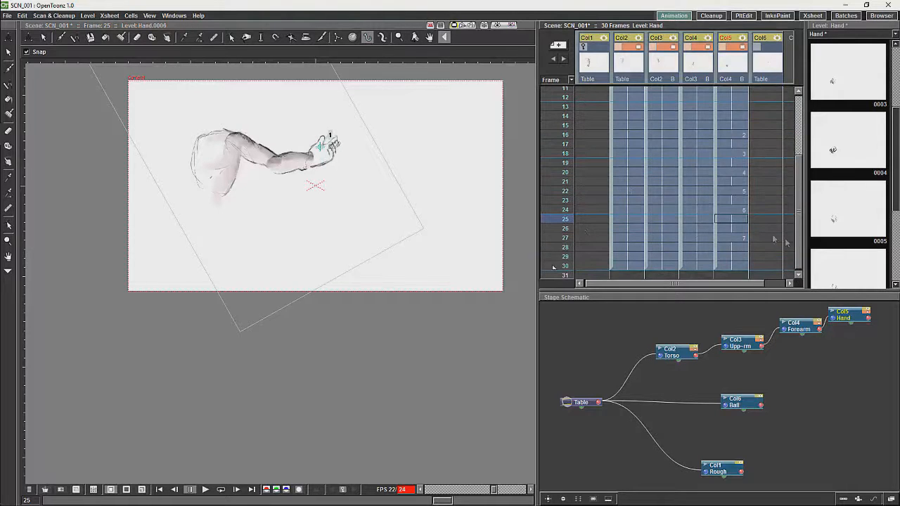
mouse_move(555, 224)
left_mouse_down()
mouse_move(553, 265)
mouse_move(565, 241)
mouse_move(565, 274)
mouse_move(568, 106)
left_mouse_up()
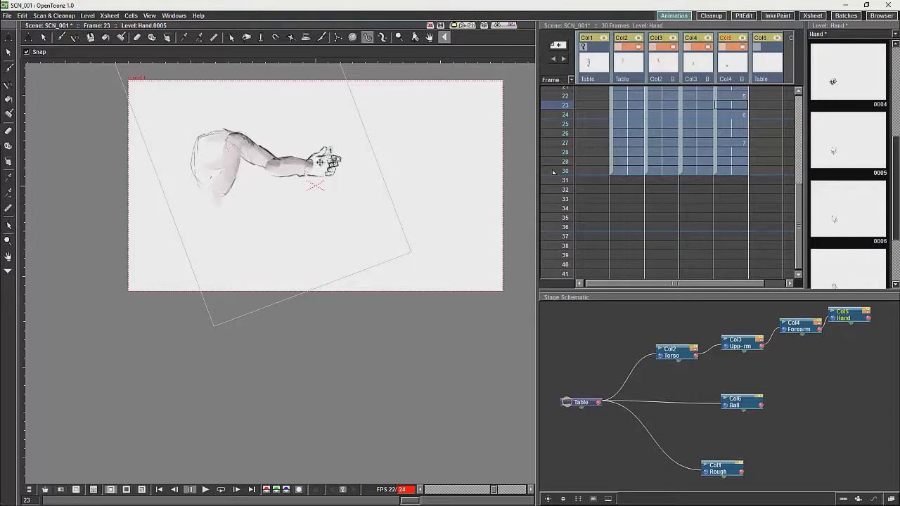
left_click_drag(549, 106, 559, 71)
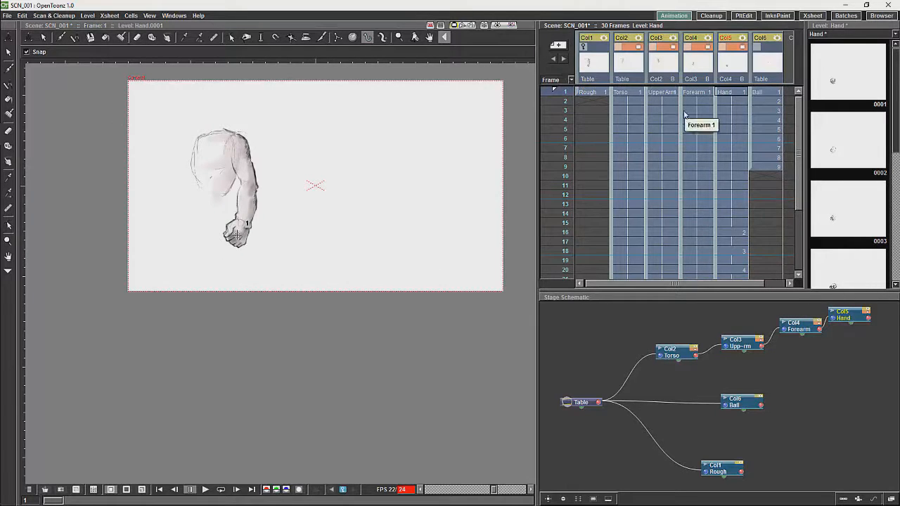
Make Ball current and move the Hand node down beneath the Forearm in the stage schematic.
left_click(766, 99)
left_click_drag(766, 102, 767, 149)
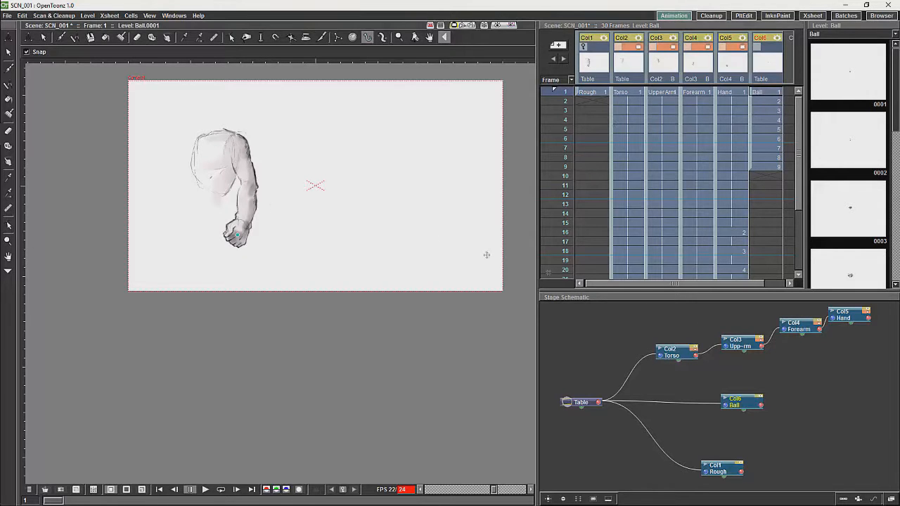
left_click_drag(851, 314, 852, 325)
left_click(605, 499)
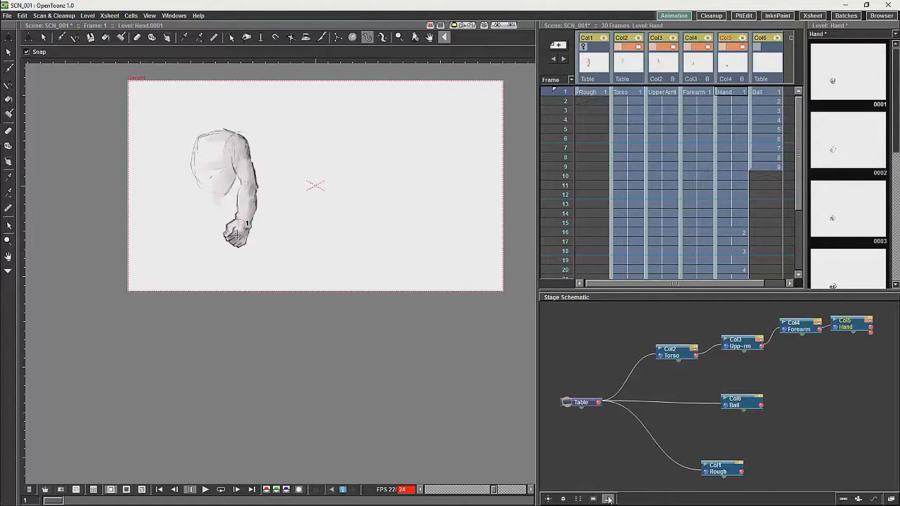
left_click_drag(851, 325, 854, 328)
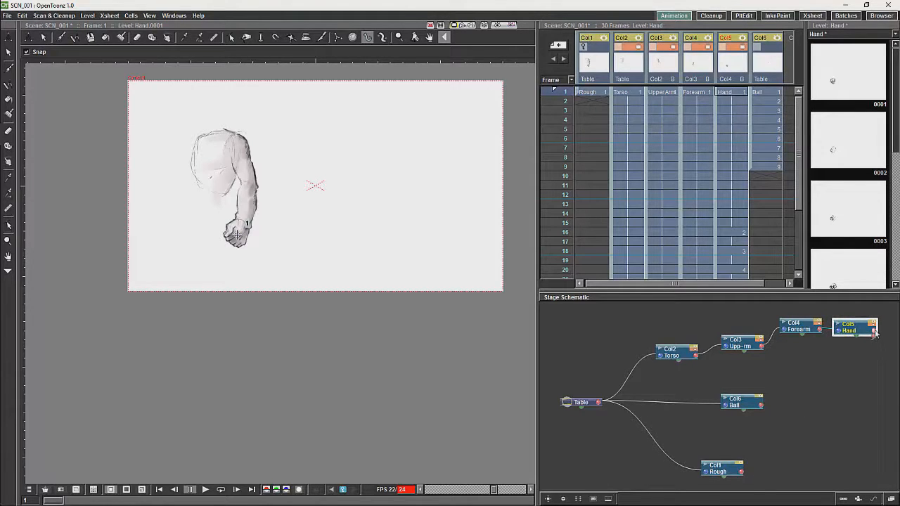
left_click_drag(871, 332, 839, 369)
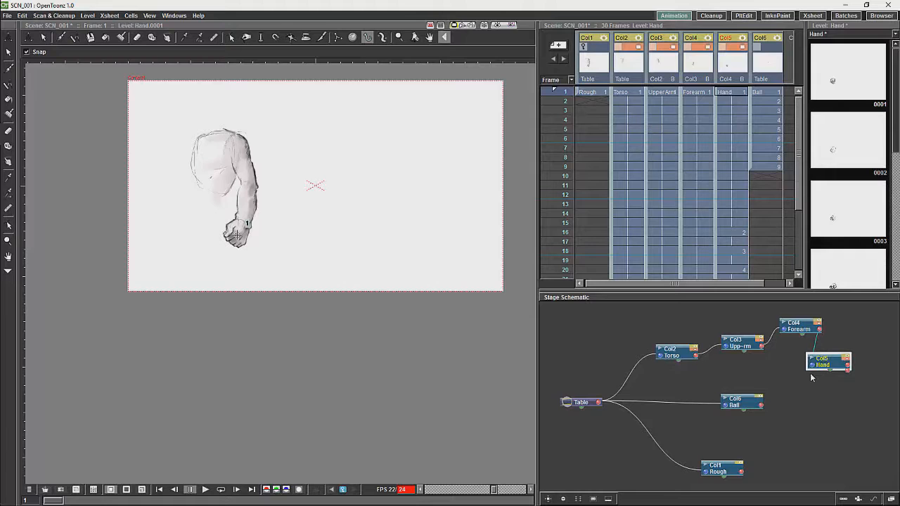
Link Hand's output port to the Ball node and place Ball to the right of Hand.
left_click_drag(744, 405, 808, 415)
left_click_drag(847, 367, 796, 416)
left_click(816, 402)
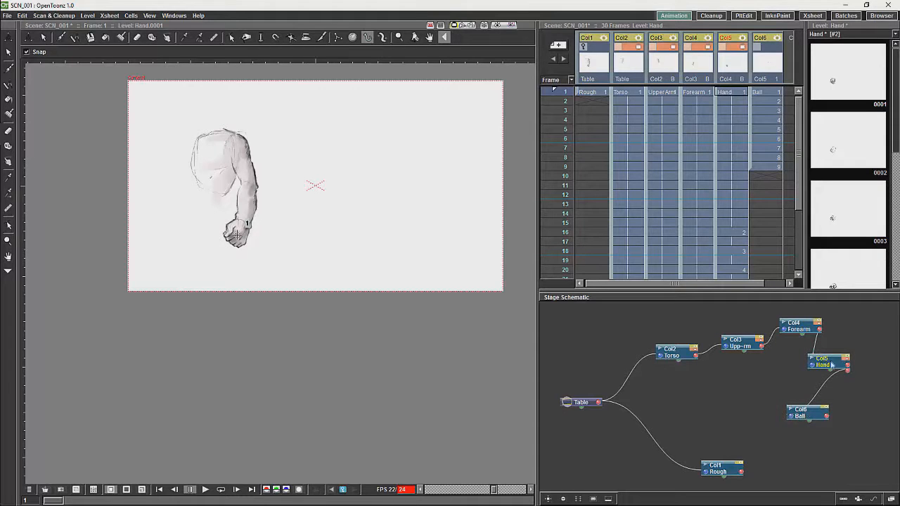
left_click_drag(807, 412, 880, 364)
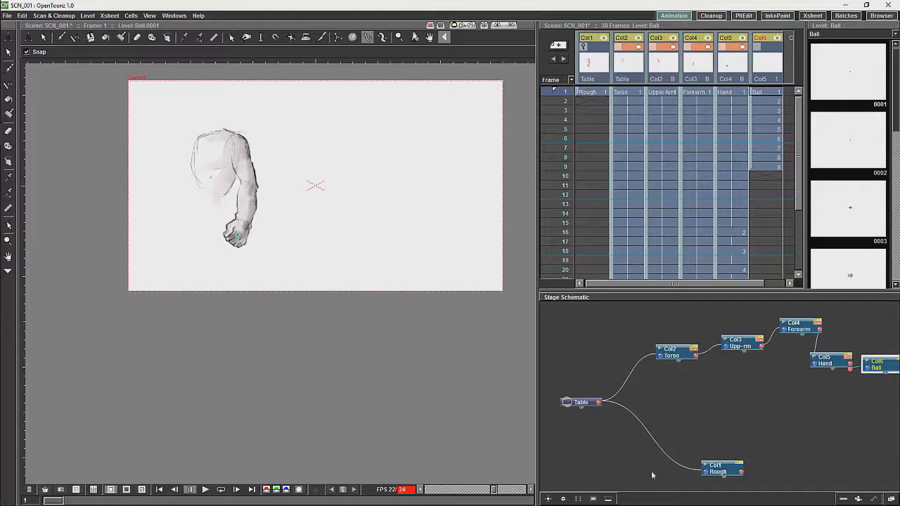
Step through Ball frames 1–9 to review the ball drawings, then return to frame 1.
left_click(769, 111)
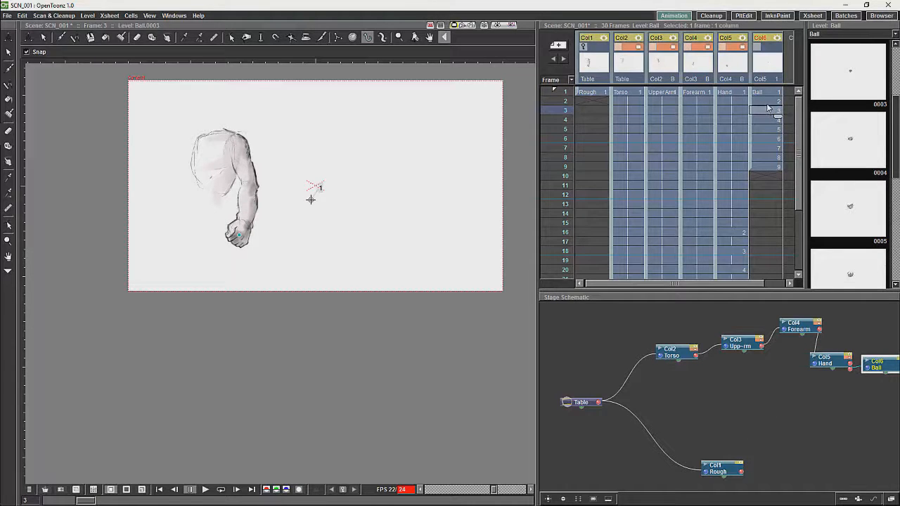
left_click(767, 101)
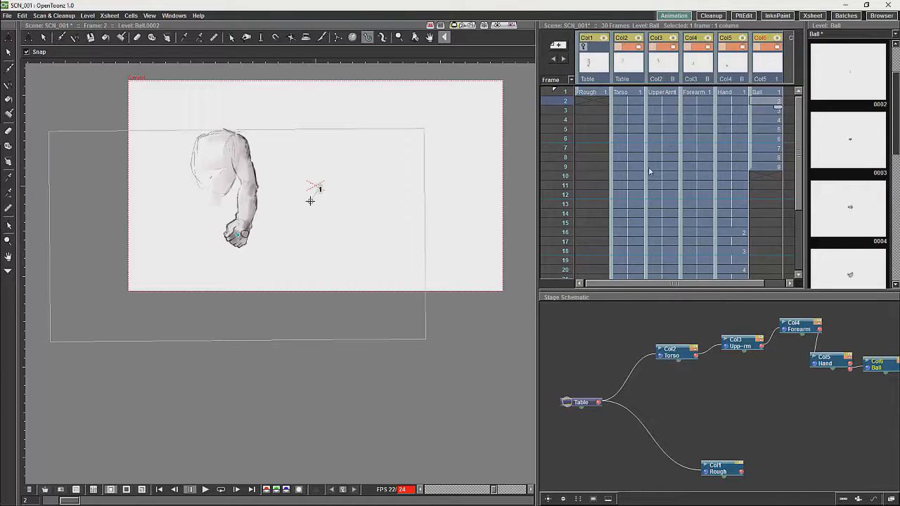
left_click(764, 110)
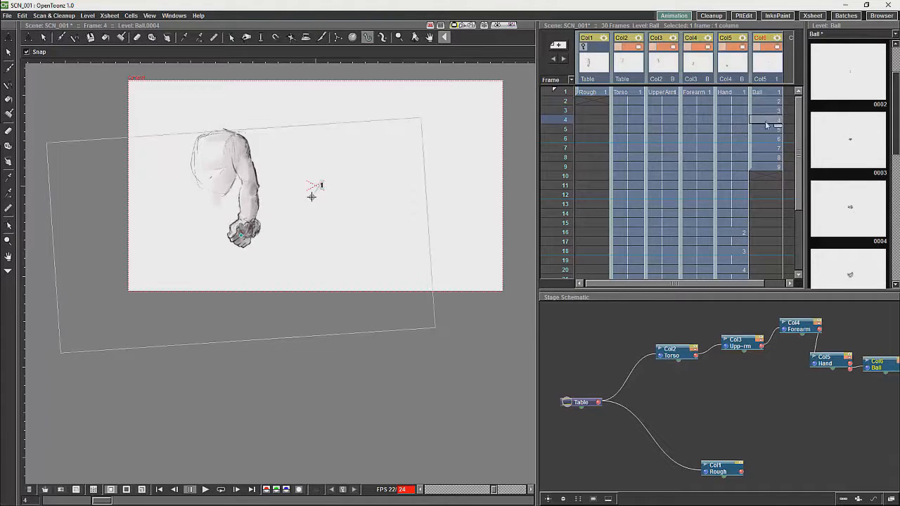
left_click(766, 129)
left_click(766, 137)
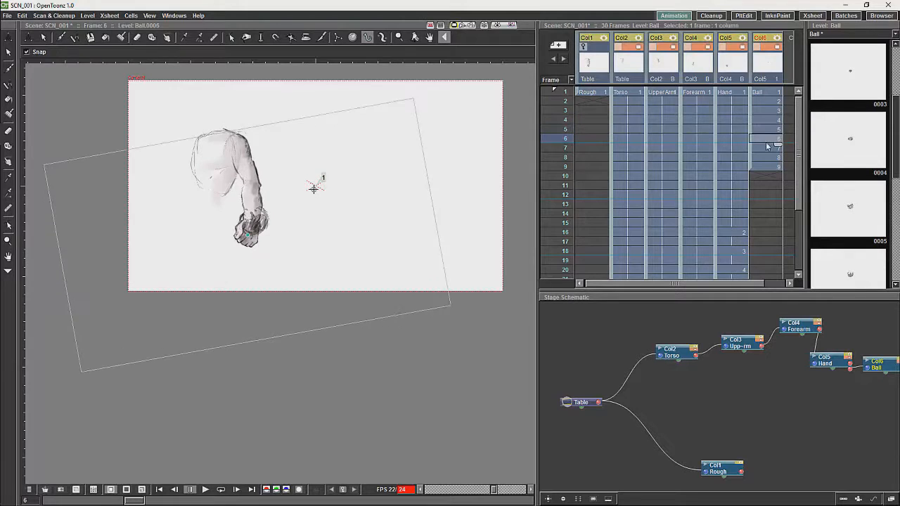
left_click(764, 156)
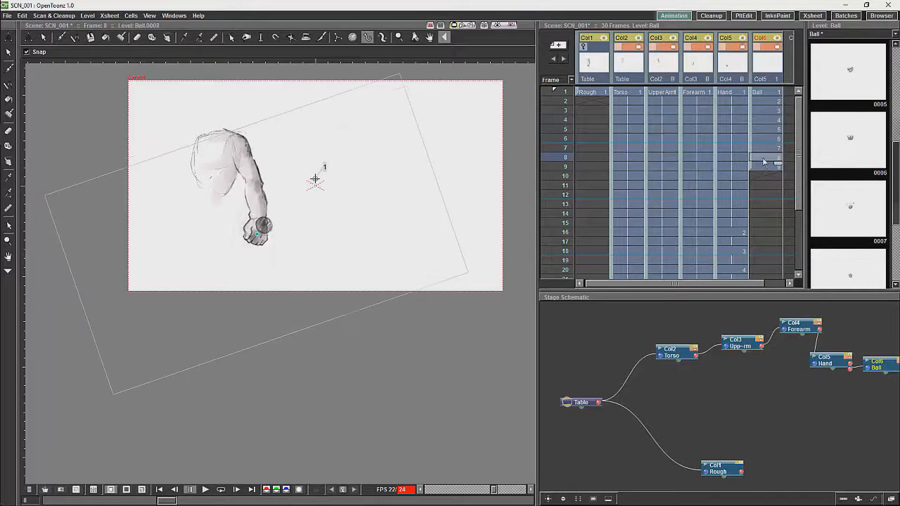
left_click(766, 97)
scroll(731, 161, "right", 2)
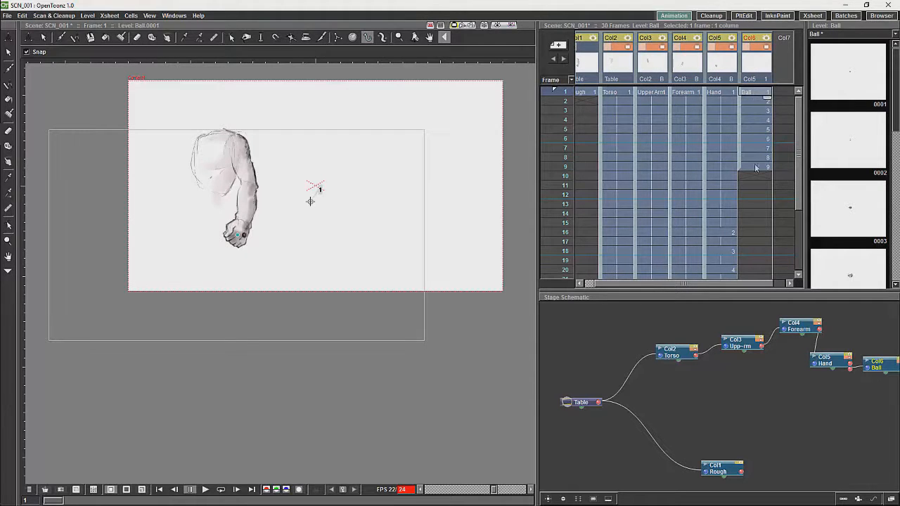
Drag the Ball cell block down so drawings 1–9 start at frame 22, then scrub to preview.
mouse_move(751, 171)
left_mouse_down()
mouse_move(751, 96)
mouse_move(759, 232)
mouse_move(730, 265)
left_mouse_up()
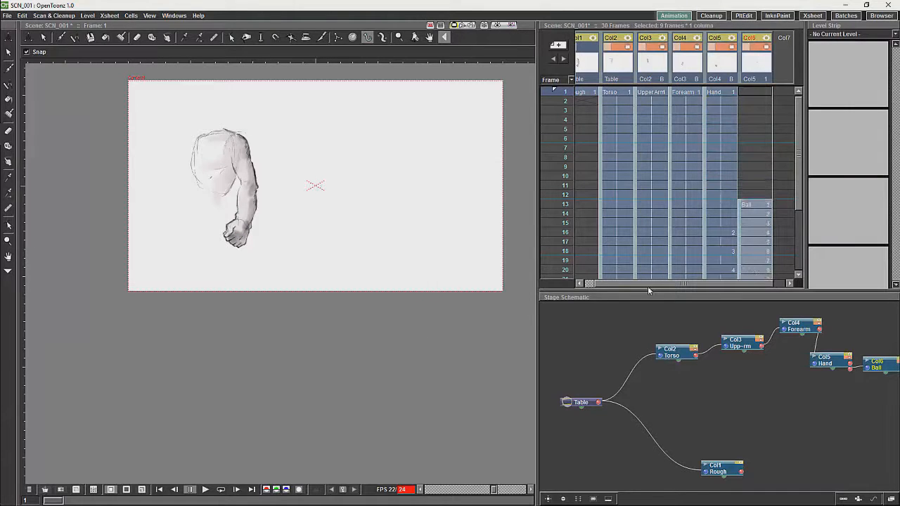
scroll(766, 239, "down", 5)
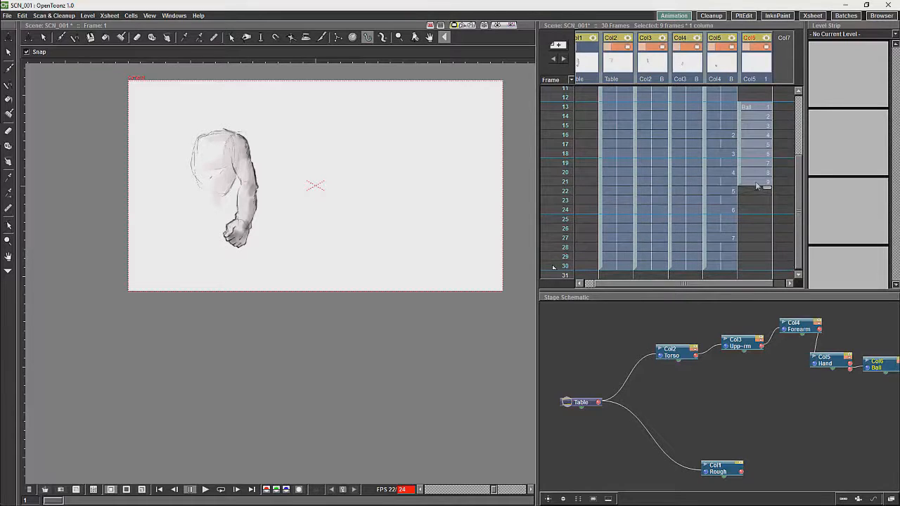
left_click_drag(747, 172, 747, 181)
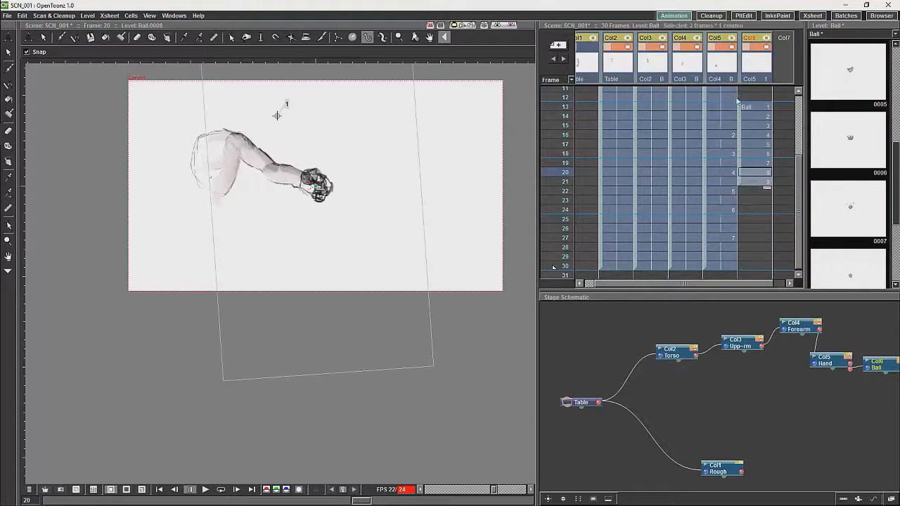
left_click_drag(740, 114, 750, 199)
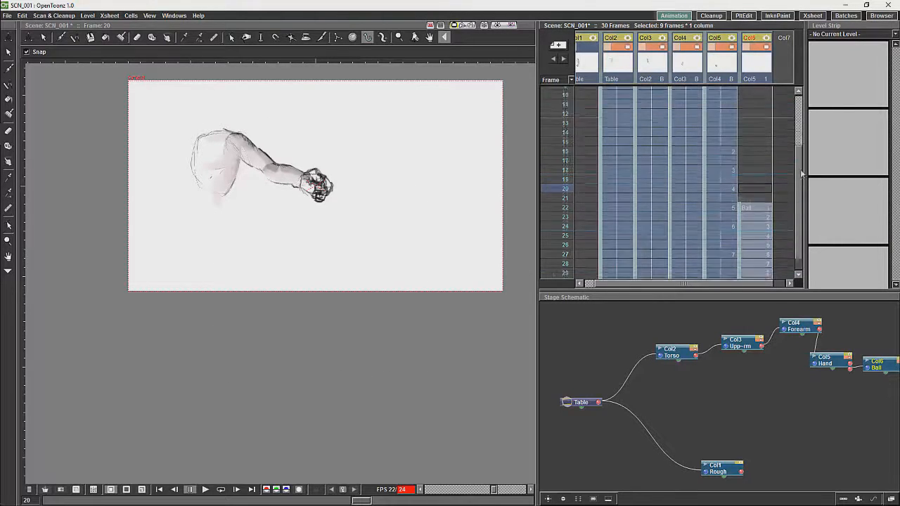
scroll(794, 187, "up", 1)
scroll(794, 187, "down", 1)
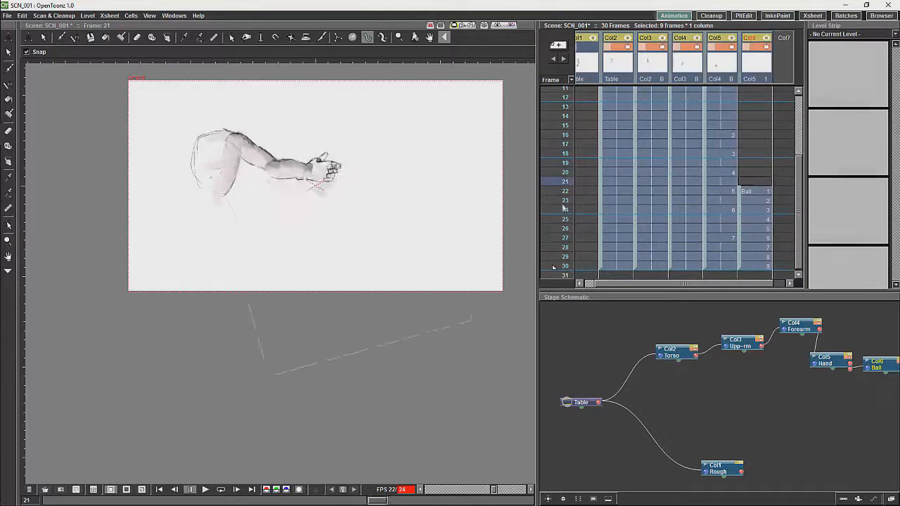
left_click(755, 227)
left_click(564, 228)
mouse_move(564, 236)
left_mouse_down()
mouse_move(563, 253)
mouse_move(573, 194)
mouse_move(566, 252)
mouse_move(576, 194)
mouse_move(569, 223)
left_mouse_up()
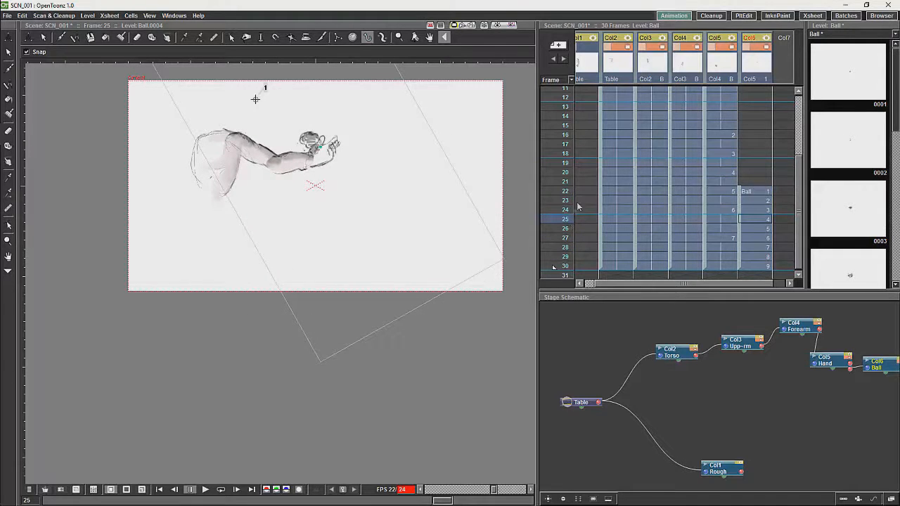
With the Animate tool, rotate the Ball column to -100.27° so the ball sits at the hand, and scrub to check.
left_click(30, 37)
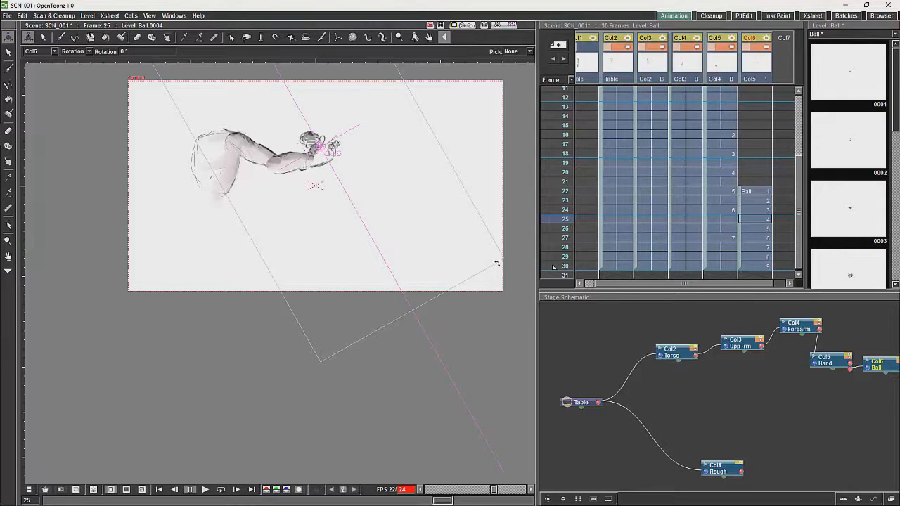
left_click_drag(496, 264, 566, 239)
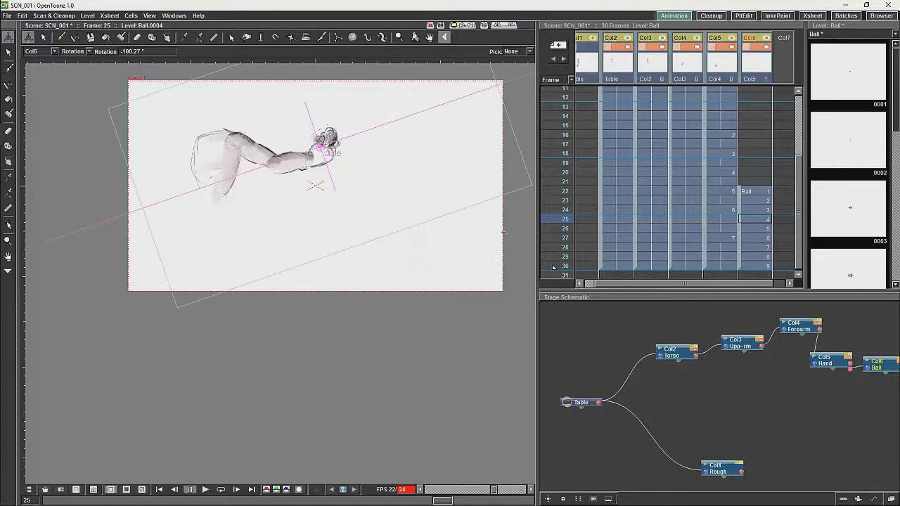
mouse_move(555, 204)
left_mouse_down()
mouse_move(562, 271)
mouse_move(562, 169)
left_mouse_up()
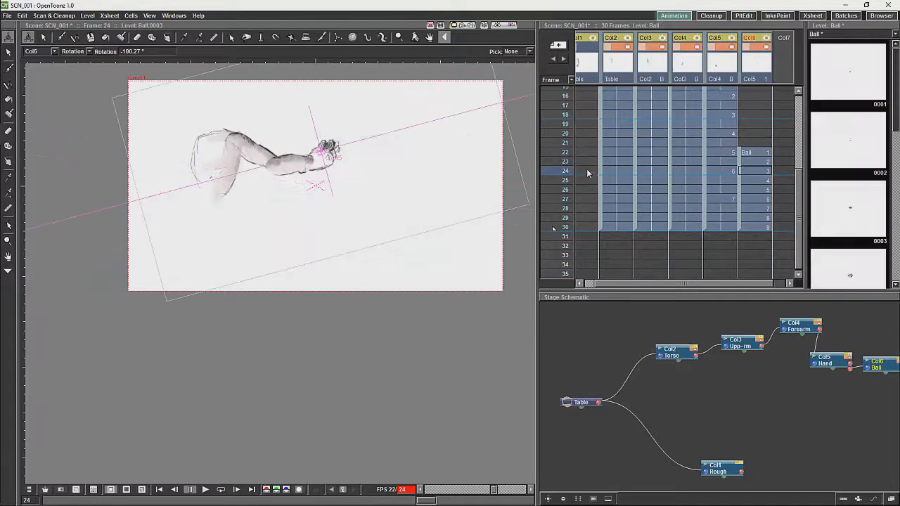
mouse_move(584, 160)
left_mouse_down()
mouse_move(579, 140)
mouse_move(579, 183)
mouse_move(578, 143)
mouse_move(576, 160)
left_mouse_up()
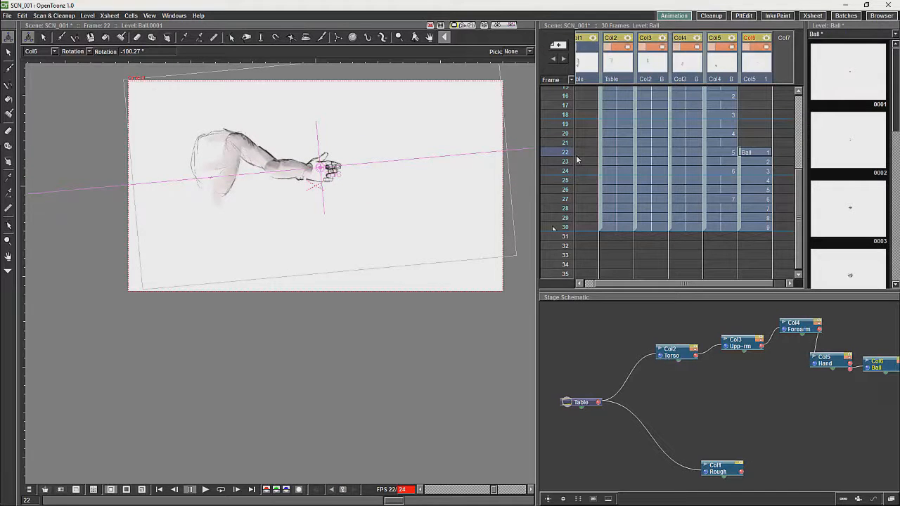
Select Ball cells 22–30 ready to move them.
left_click(755, 155)
left_click(756, 232, "shift")
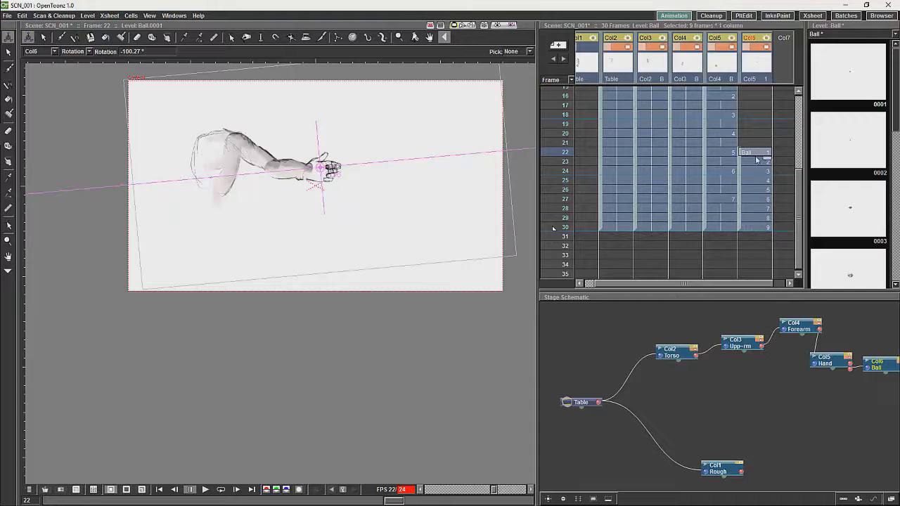
left_click(739, 176)
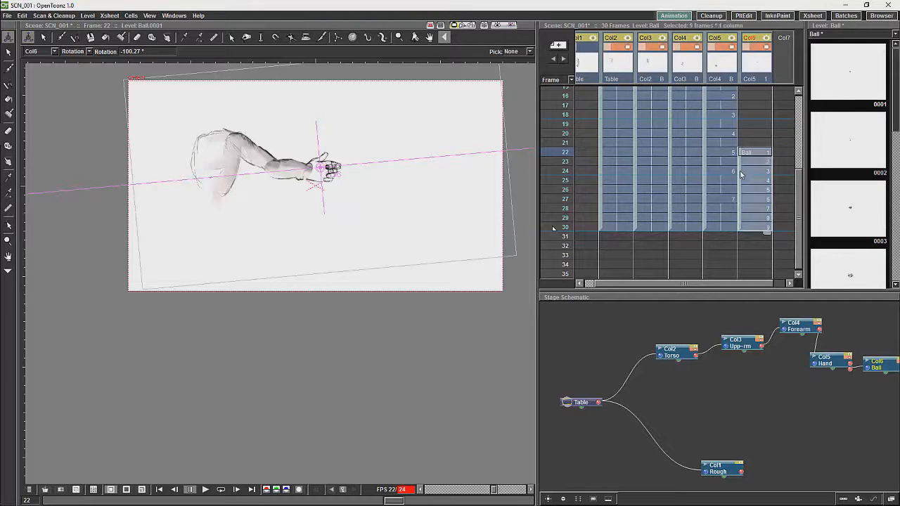
Shift the Ball drawings to frames 24–32 and extend the torso and arm columns to frame 32.
left_click_drag(739, 175, 726, 202)
left_click(618, 227)
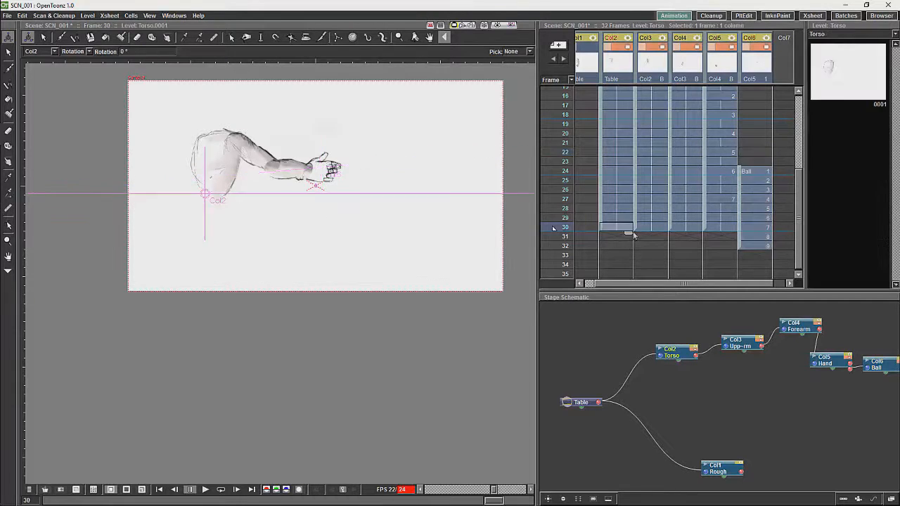
left_click(721, 226, "shift")
left_click_drag(732, 234, 732, 253)
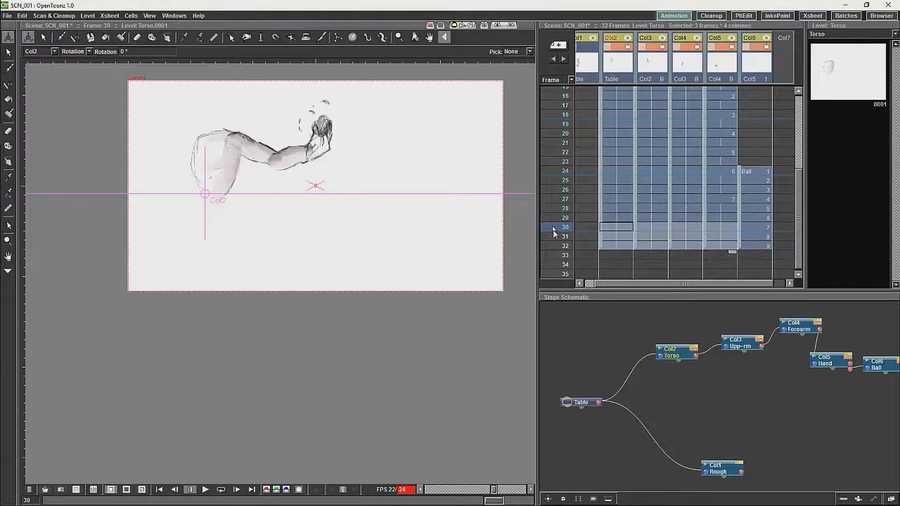
Scrub from frame 32 and step through frames 25–28 to preview the 32-frame motion.
left_click(554, 247)
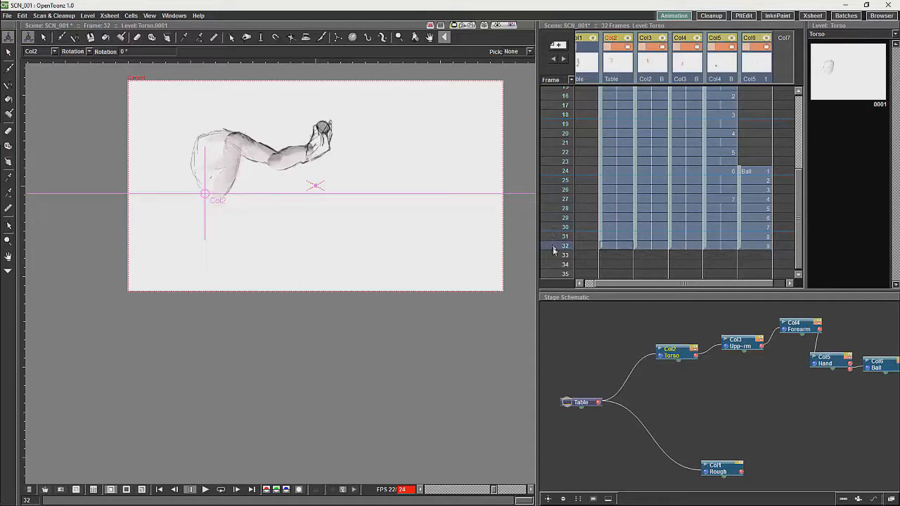
mouse_move(553, 247)
left_mouse_down()
mouse_move(556, 208)
mouse_move(566, 247)
left_mouse_up()
left_click(562, 181)
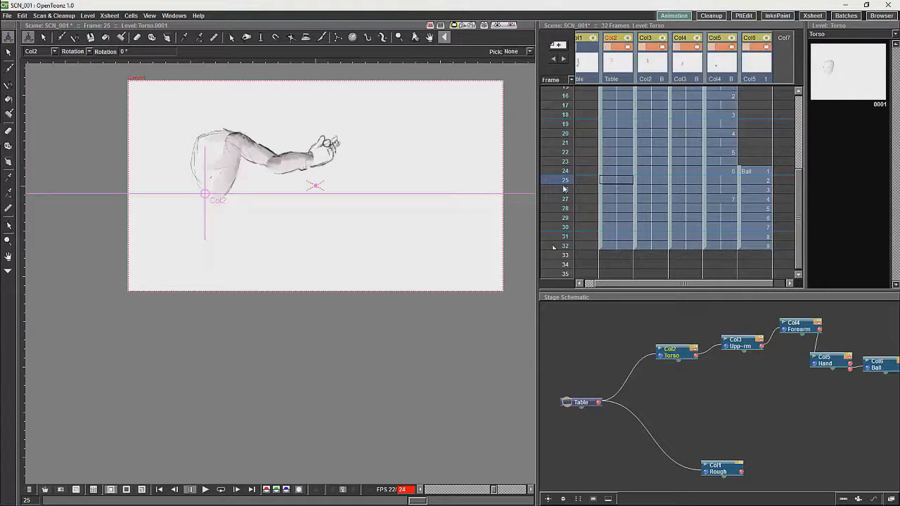
left_click_drag(563, 182, 563, 210)
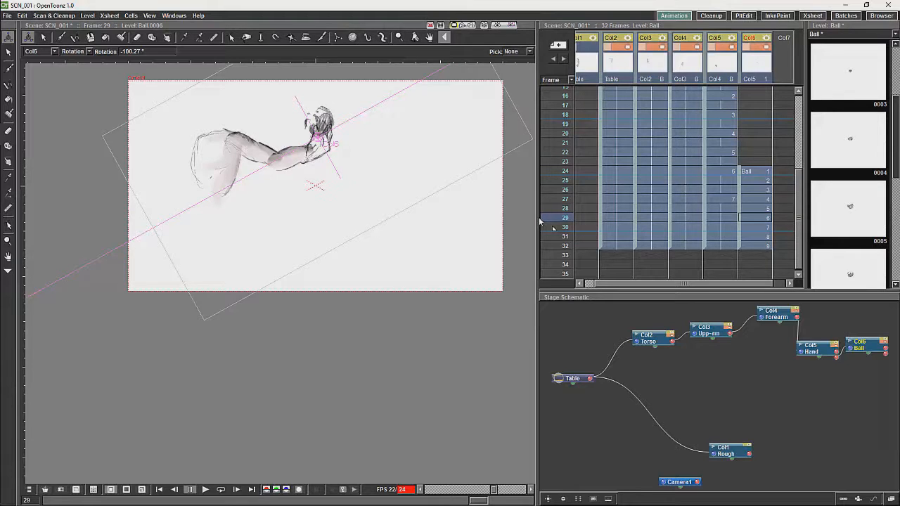
Switch to the FX Schematic and spread the Hand, XSheet and Output nodes apart.
left_click(890, 499)
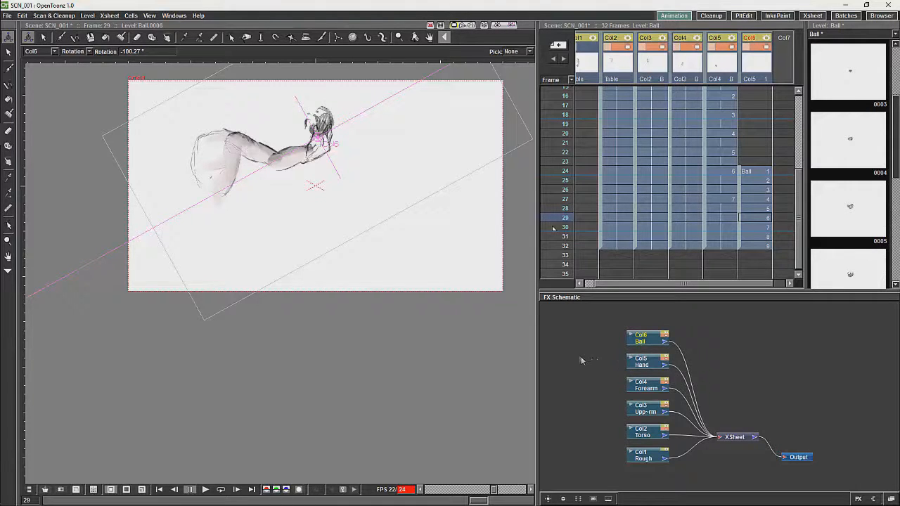
mouse_move(643, 361)
left_mouse_down()
mouse_move(647, 462)
mouse_move(616, 461)
left_mouse_up()
left_click_drag(796, 457, 840, 460)
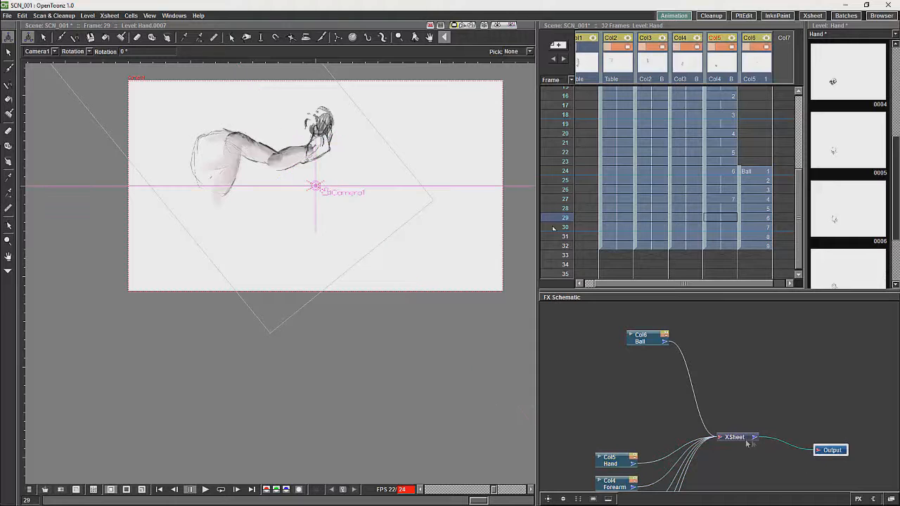
left_click_drag(734, 437, 782, 443)
left_click_drag(626, 402, 614, 391)
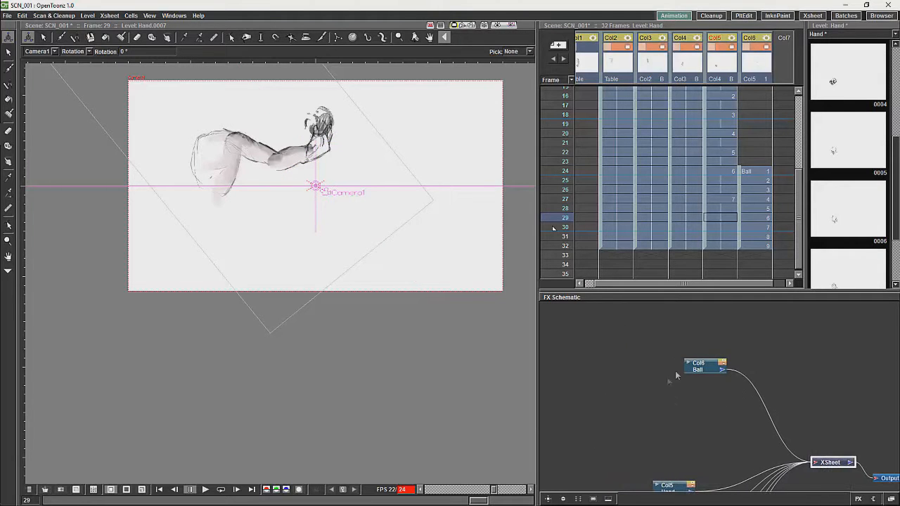
left_click(632, 357)
middle_click(613, 387)
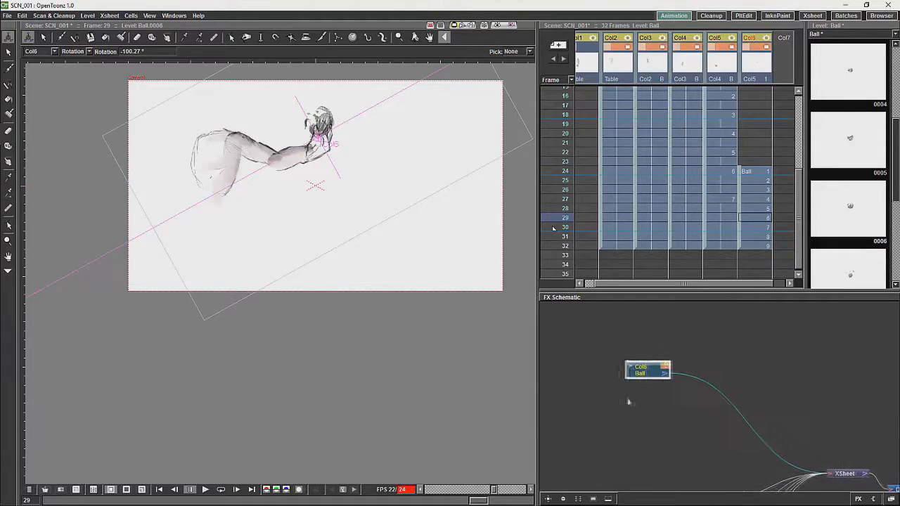
Pan to make room and bring up Add FX > Background on the empty graph area.
right_click(609, 332)
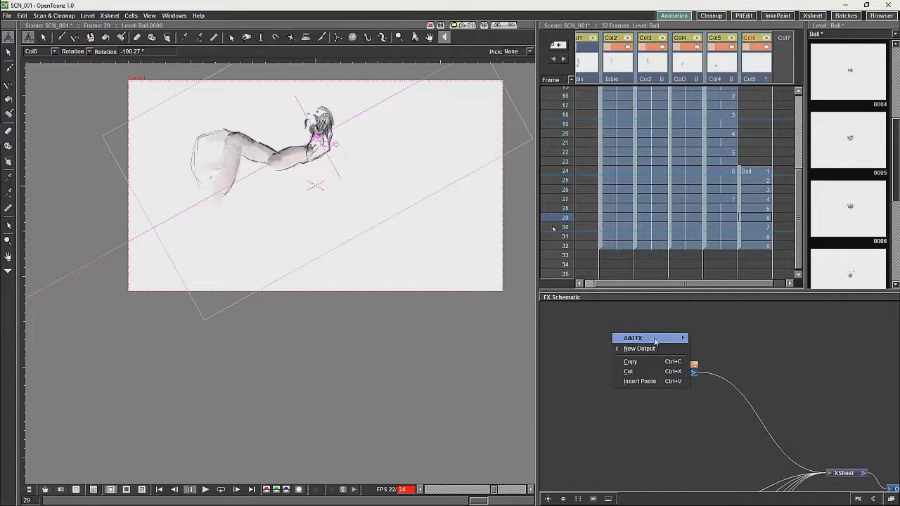
mouse_move(648, 338)
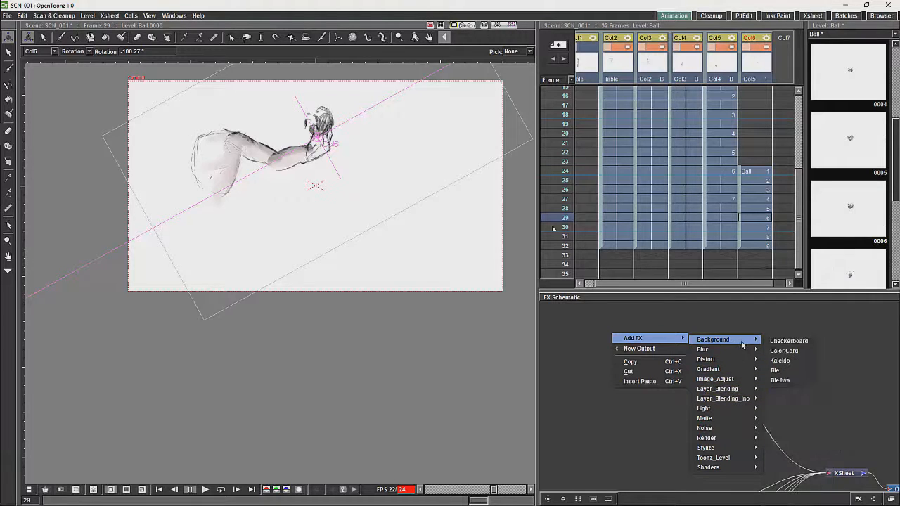
mouse_move(706, 359)
left_click(653, 377)
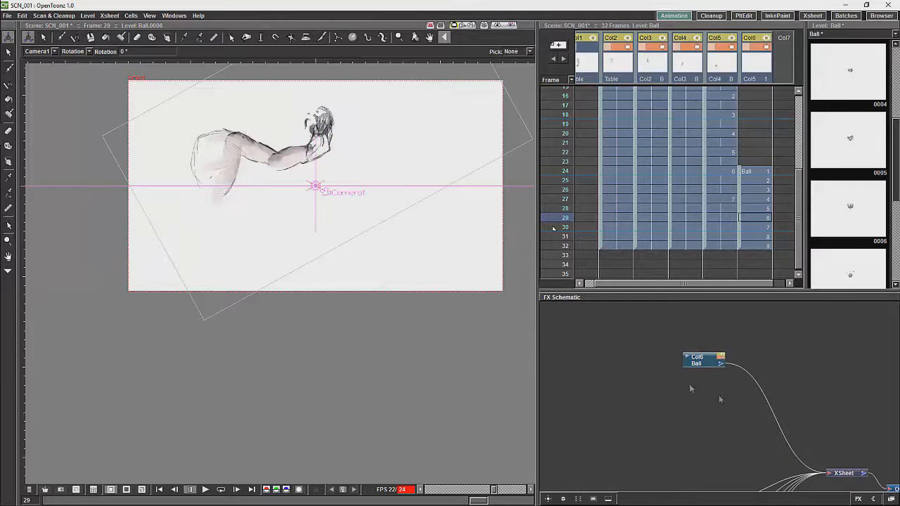
left_click_drag(777, 399, 728, 380)
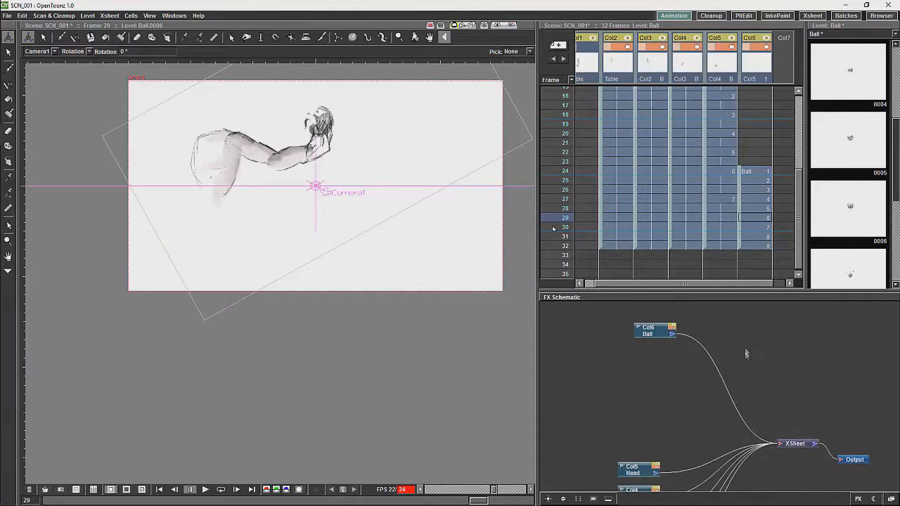
right_click(658, 367)
mouse_move(761, 371)
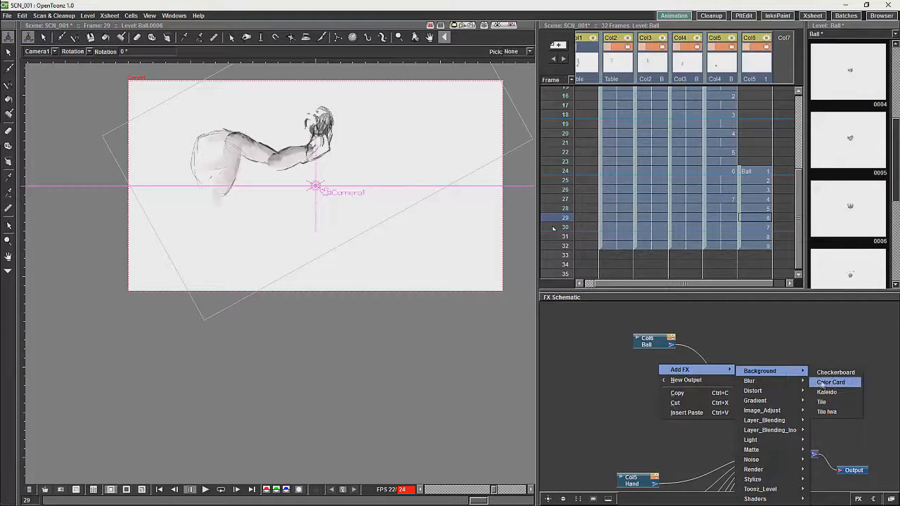
Add a Color Card node, move ColorCard01 to the upper left, and select its cells through frame 32.
left_click(829, 381)
left_click_drag(665, 452, 600, 386)
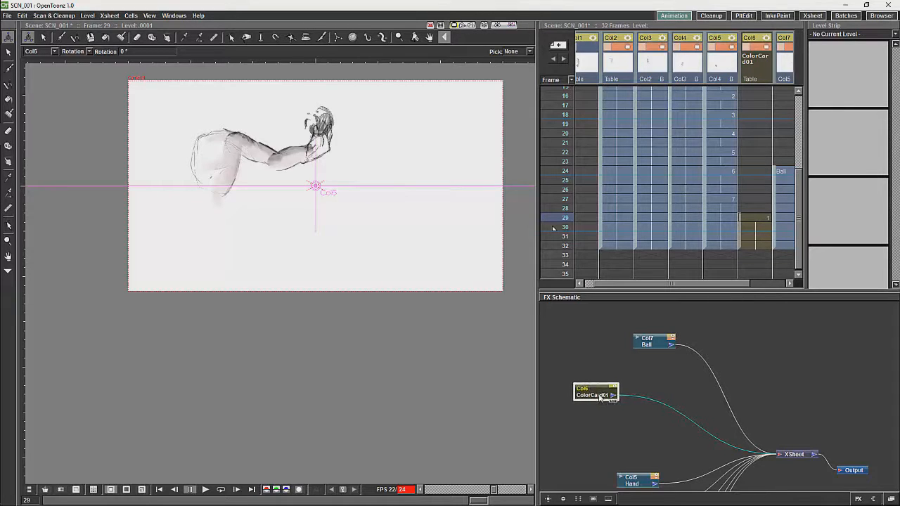
left_click_drag(603, 395, 601, 389)
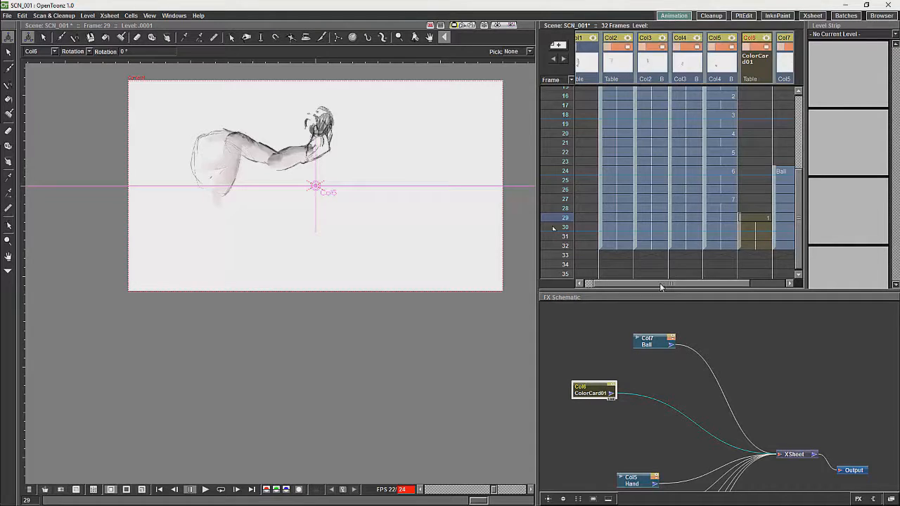
left_click_drag(662, 284, 702, 288)
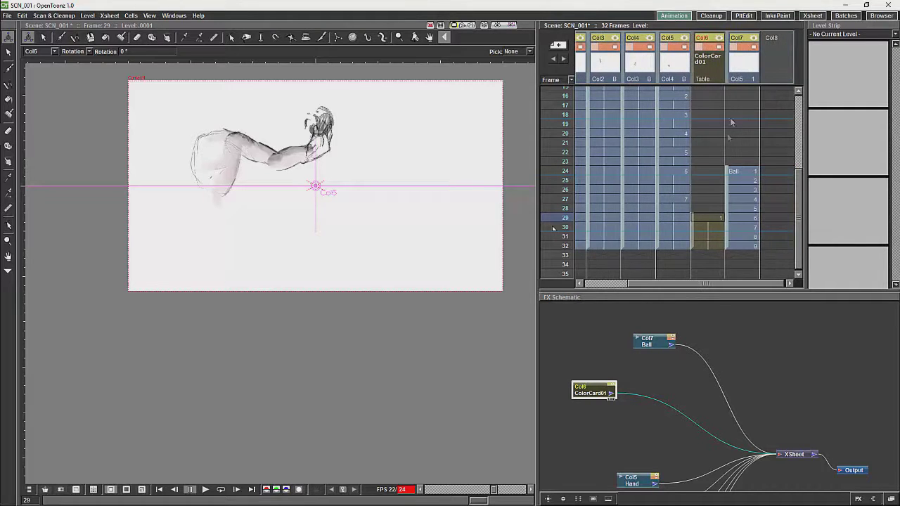
left_click(712, 220)
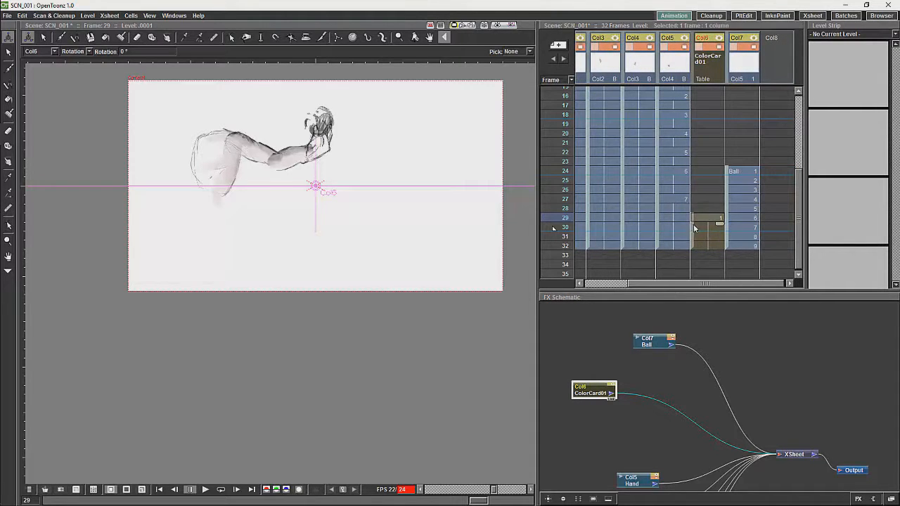
left_click_drag(720, 223, 720, 250)
left_click_drag(601, 394, 596, 387)
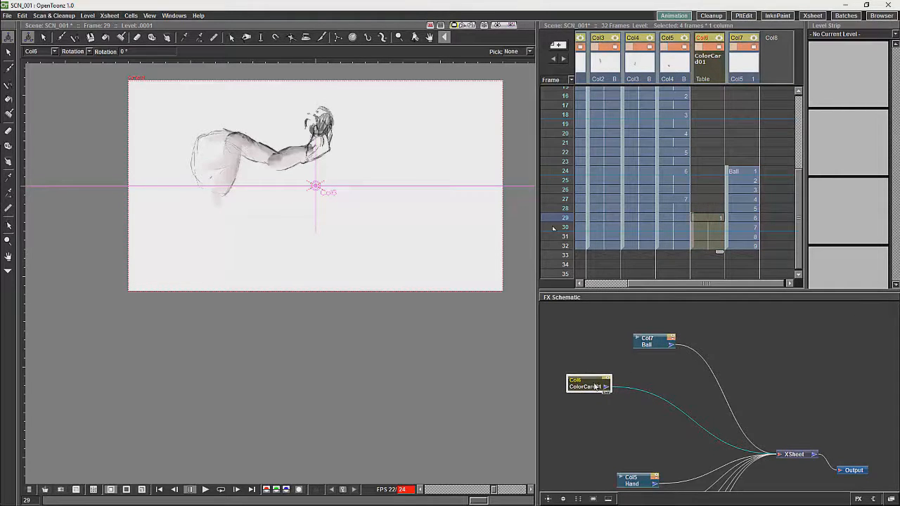
Extend the ColorCard cells to cover through frame 32, go to frame 28 and turn on the rendered preview.
left_click_drag(692, 222, 697, 178)
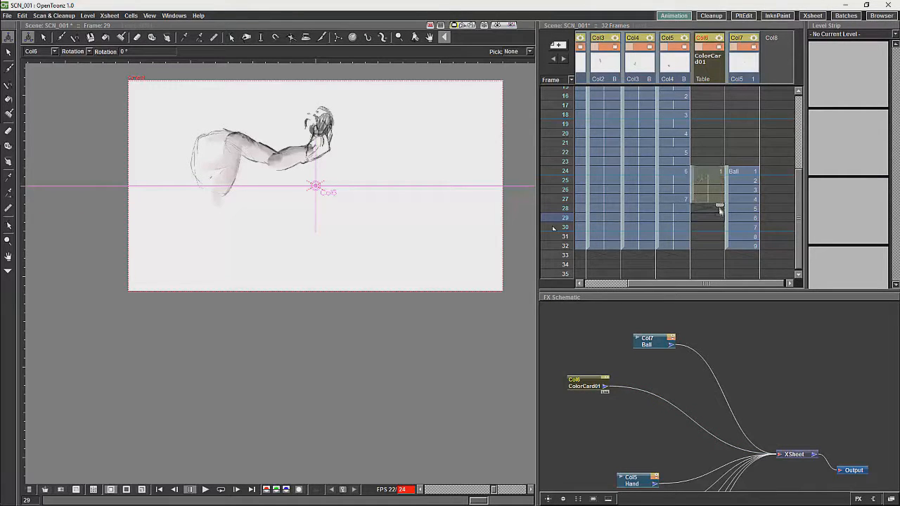
left_click_drag(719, 205, 719, 246)
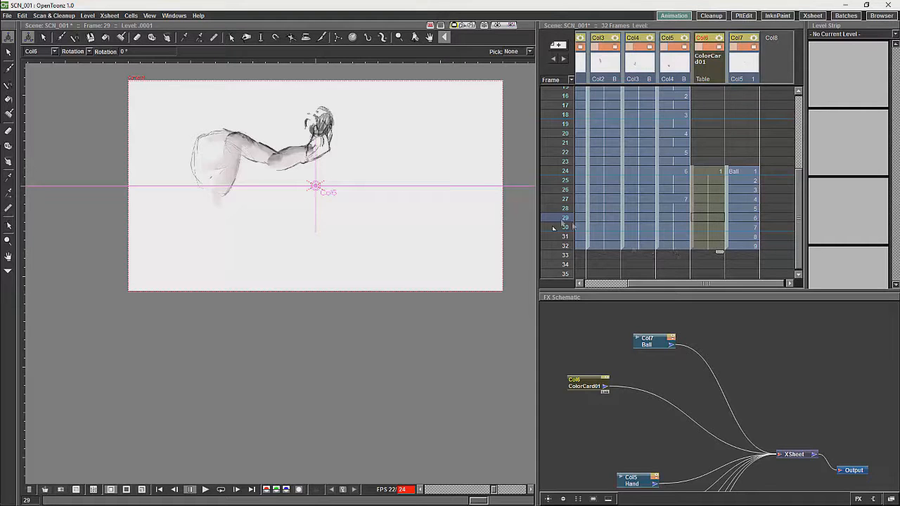
left_click(553, 211)
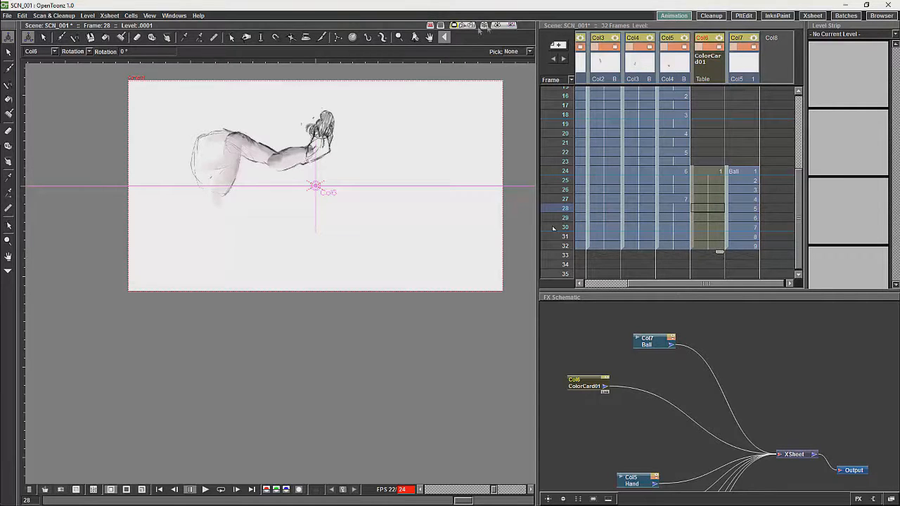
left_click(508, 27)
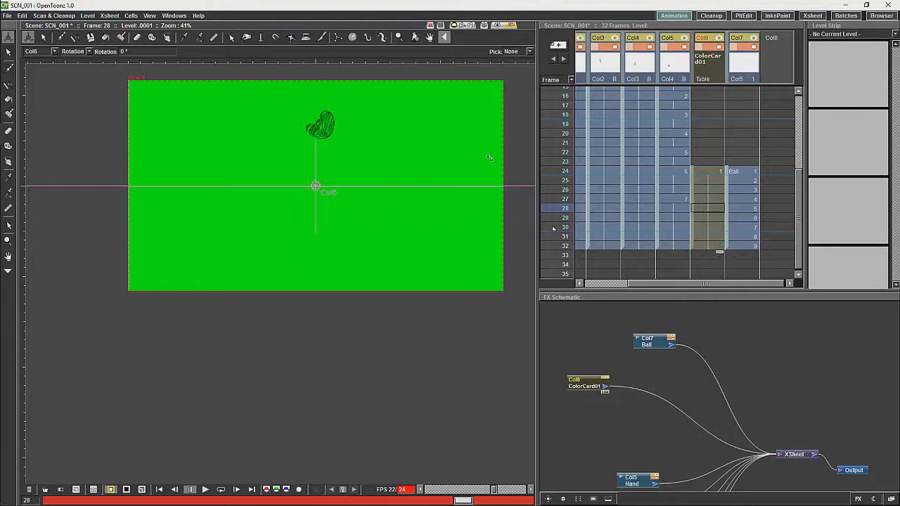
Add a Matte In FX node beside the ColorCard01 and Ball nodes in the schematic.
left_click_drag(589, 384, 581, 376)
left_click_drag(654, 344, 609, 334)
right_click(714, 348)
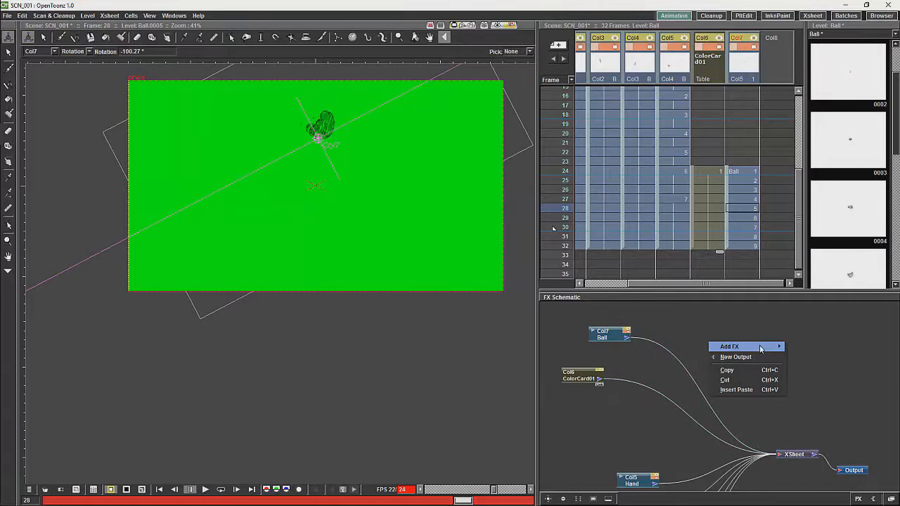
mouse_move(801, 427)
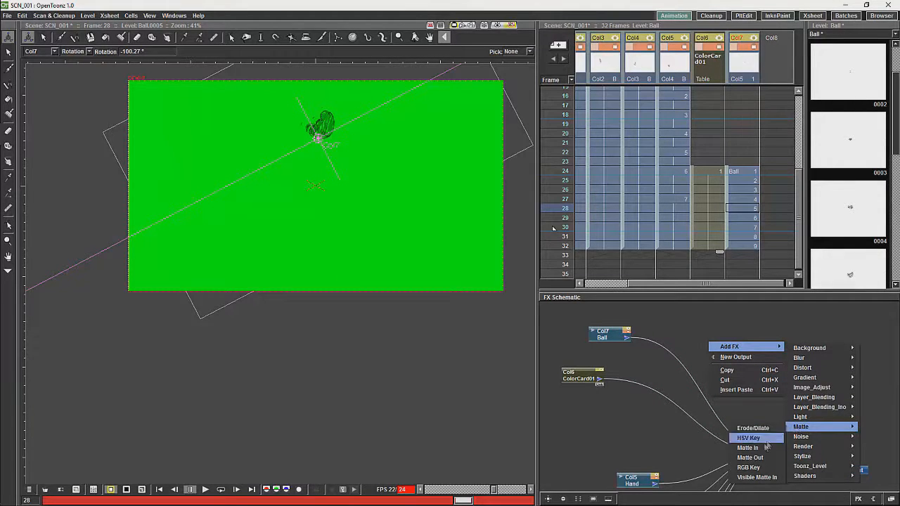
left_click(753, 448)
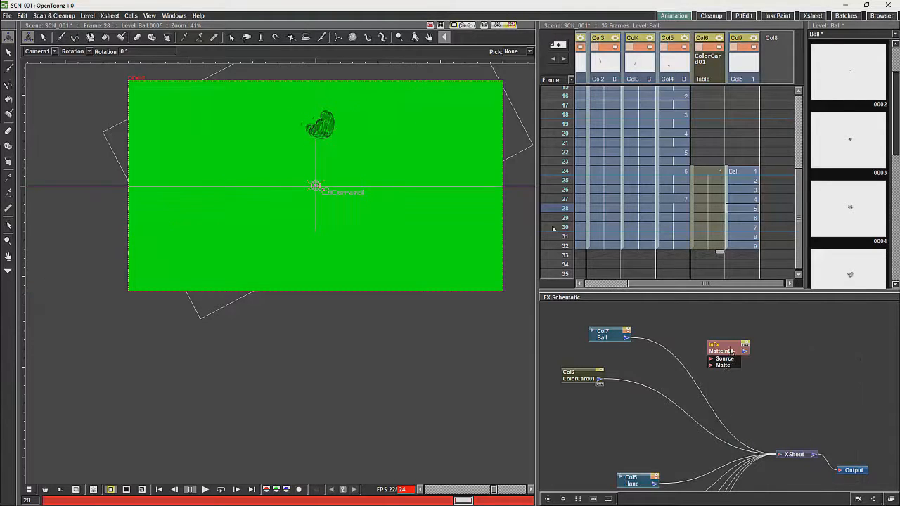
left_click_drag(731, 350, 708, 349)
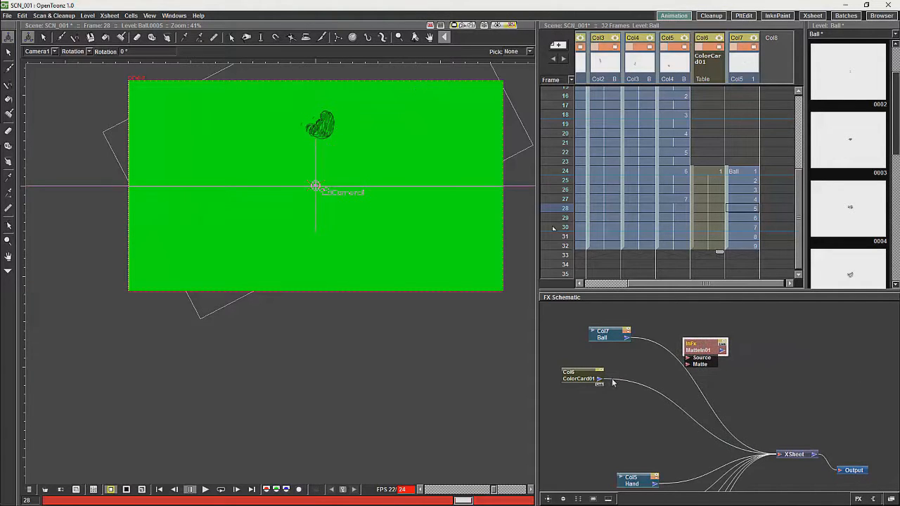
Wire ColorCard01 to MatteIn01's Source, Ball to its Matte, MatteIn01 to XSheet, removing Ball's direct XSheet link.
left_click_drag(599, 380, 686, 364)
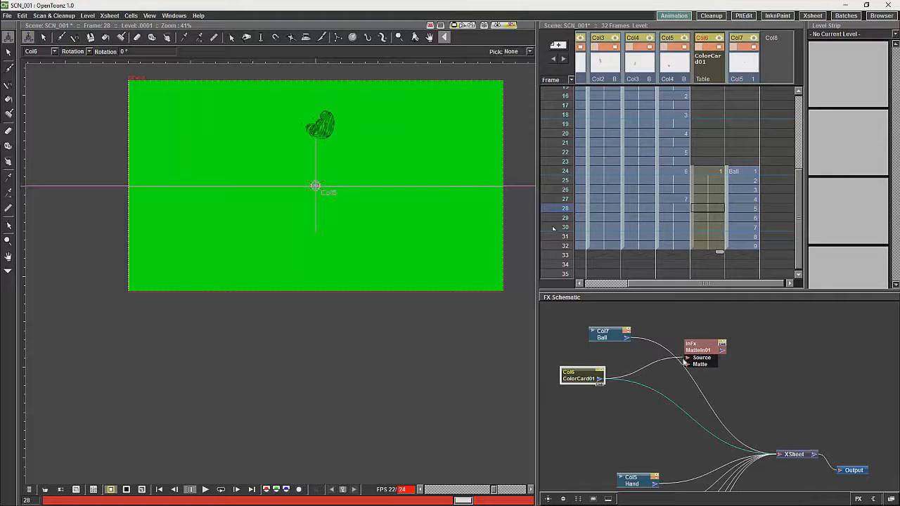
left_click(609, 335)
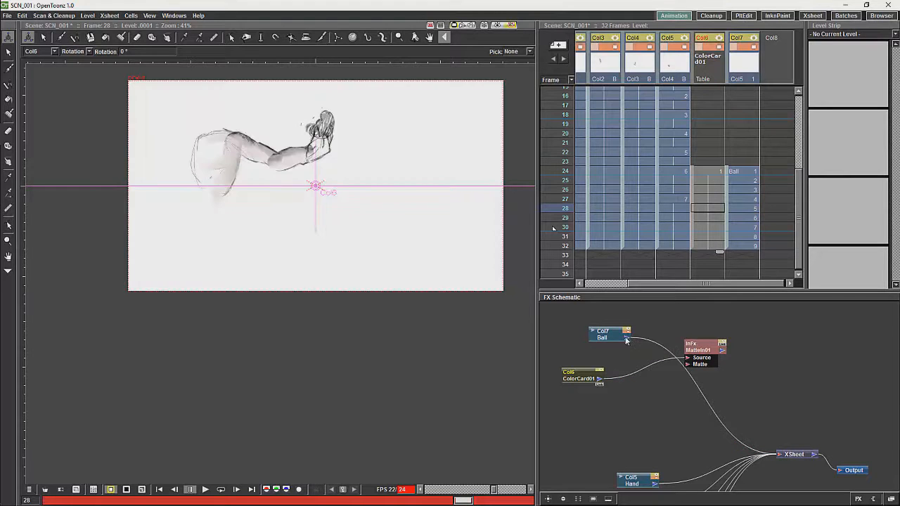
left_click_drag(627, 337, 687, 364)
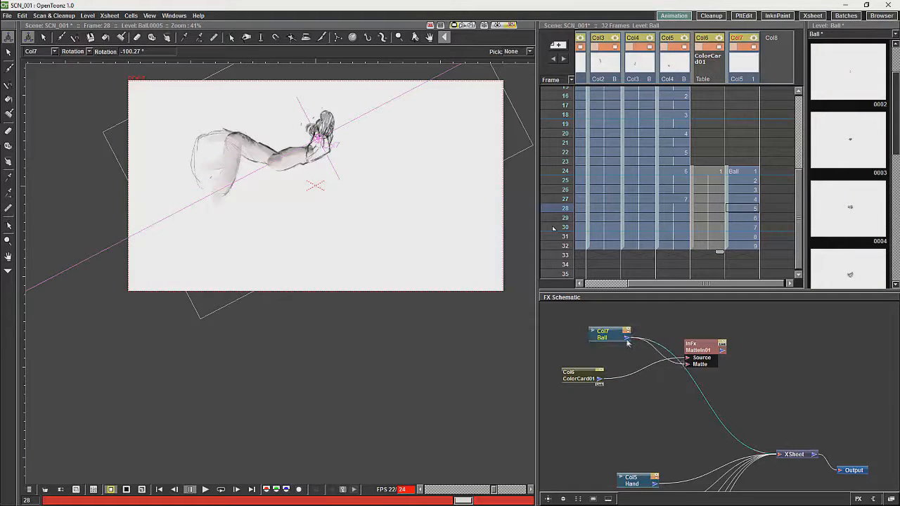
left_click_drag(614, 336, 605, 404)
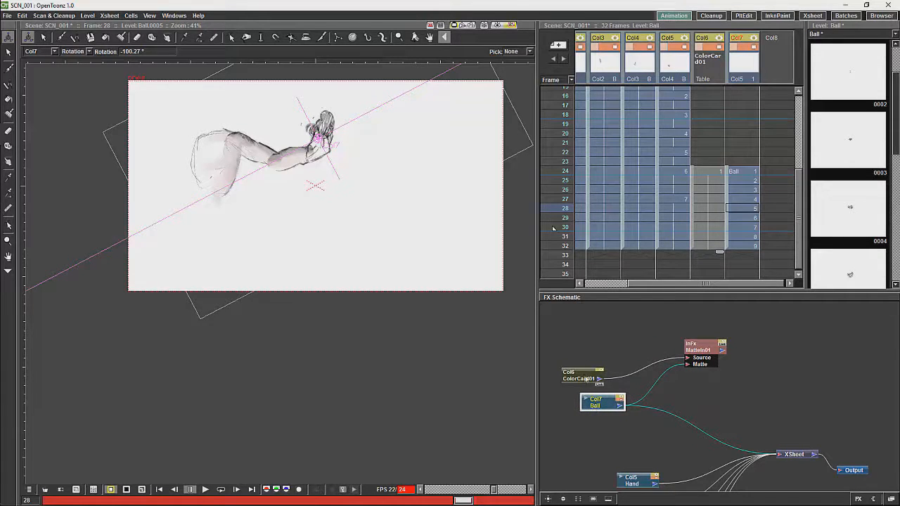
left_click_drag(583, 378, 608, 355)
left_click_drag(599, 403, 589, 388)
left_click_drag(722, 351, 776, 454)
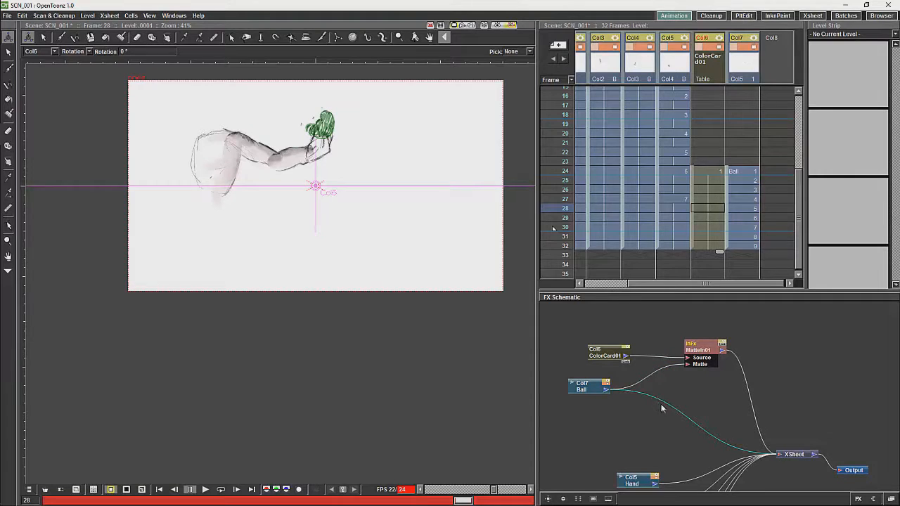
key("Delete")
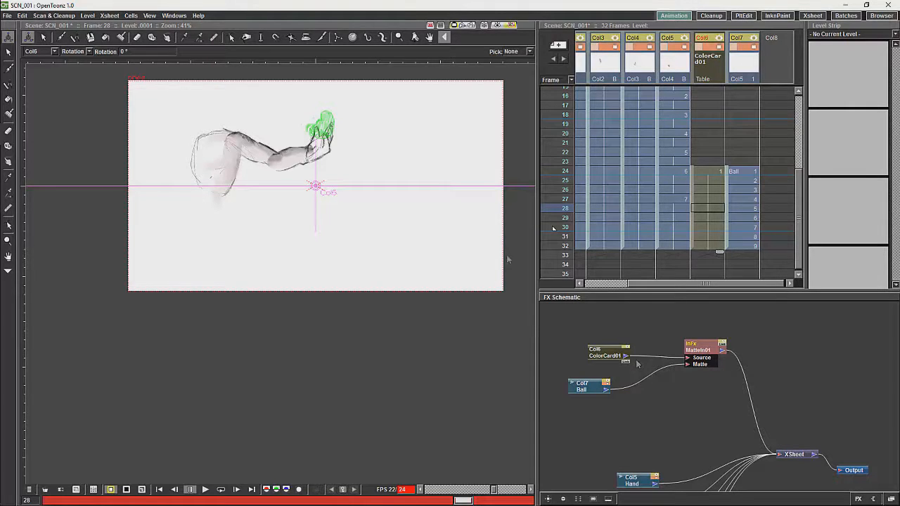
Change ColorCard01's colour to yellow in the Style Editor and apply it.
left_click_drag(608, 351, 600, 342)
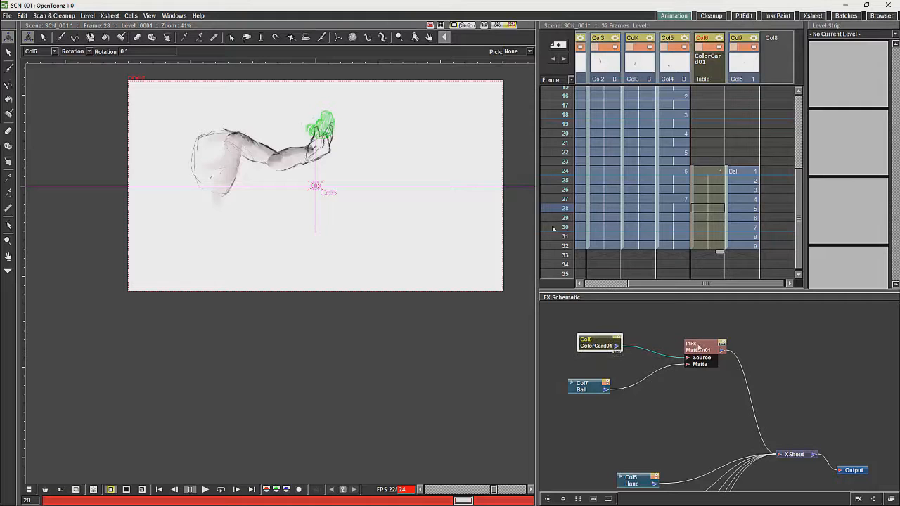
left_click_drag(697, 345, 685, 346)
double_click(594, 342)
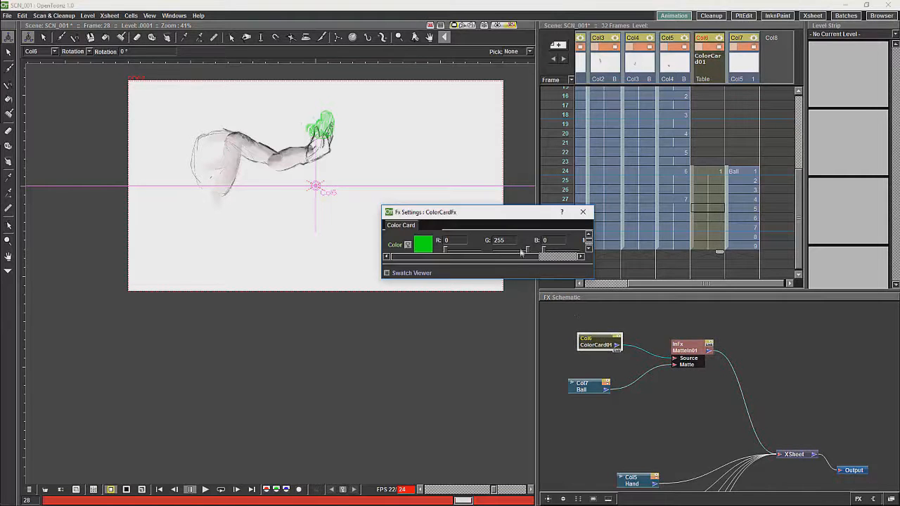
left_click(423, 245)
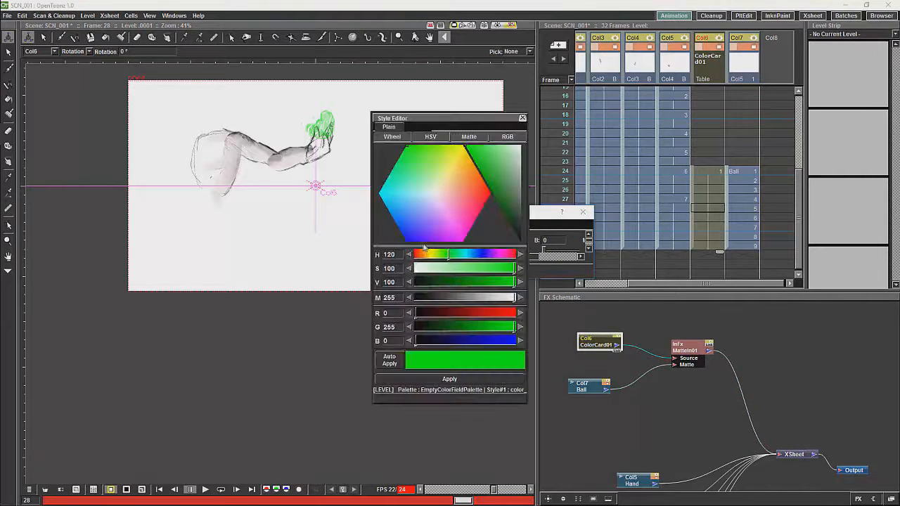
left_click(460, 194)
left_click(455, 161)
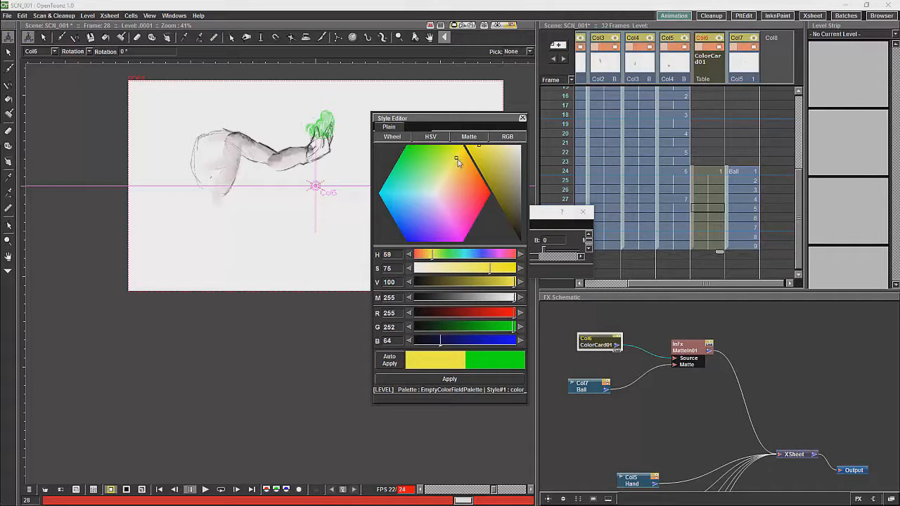
left_click(449, 379)
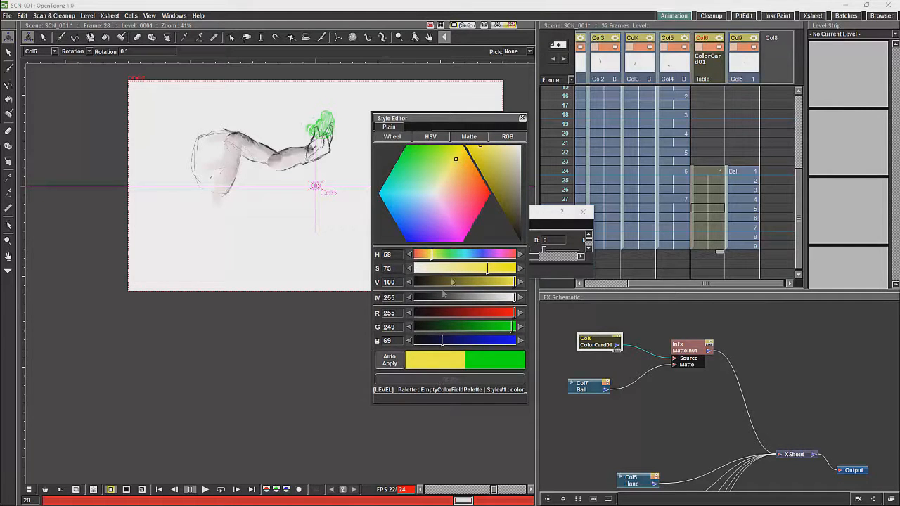
Fine-tune the card colour to a warm, saturated bright yellow.
left_click(454, 164)
left_click(456, 157)
left_click_drag(495, 269, 512, 269)
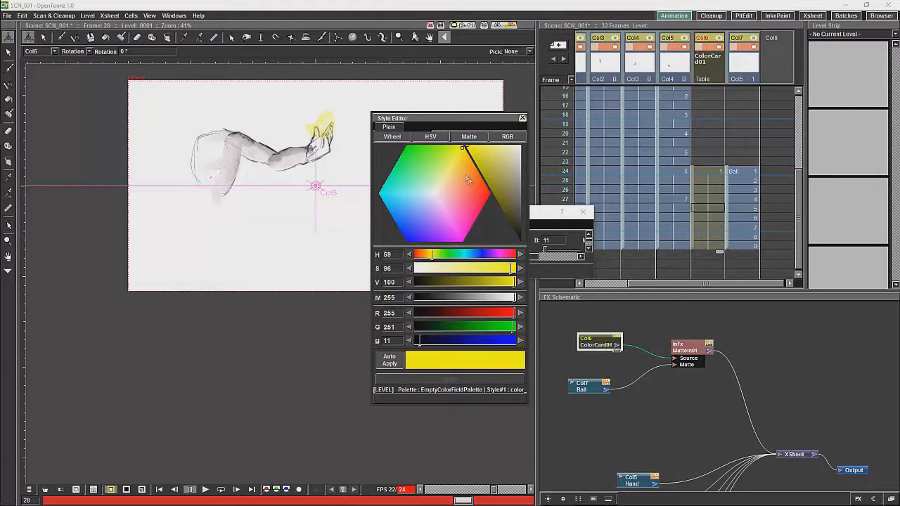
mouse_move(463, 149)
left_mouse_down()
mouse_move(475, 161)
mouse_move(455, 152)
left_mouse_up()
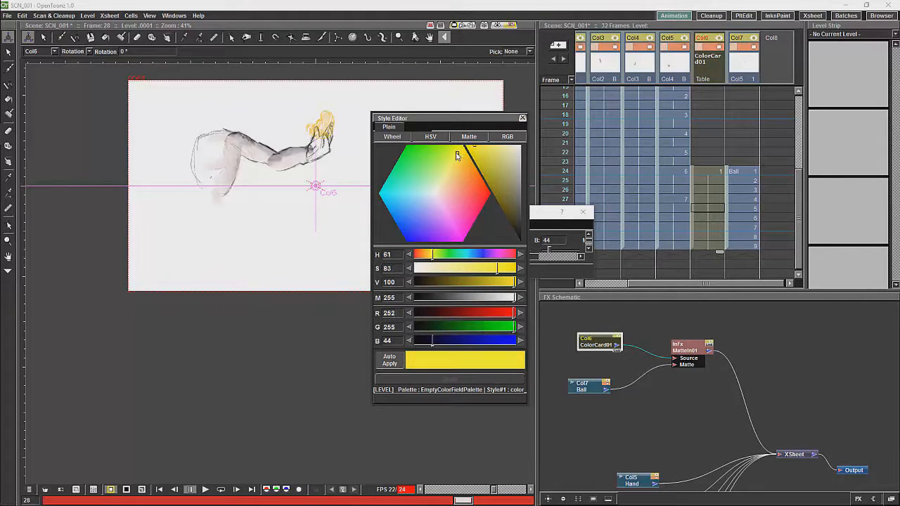
left_click_drag(455, 152, 457, 152)
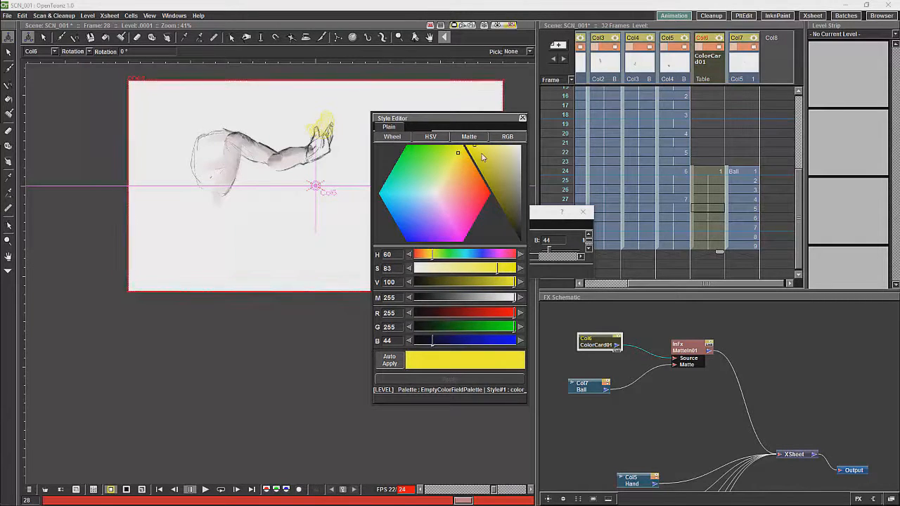
left_click_drag(690, 347, 674, 359)
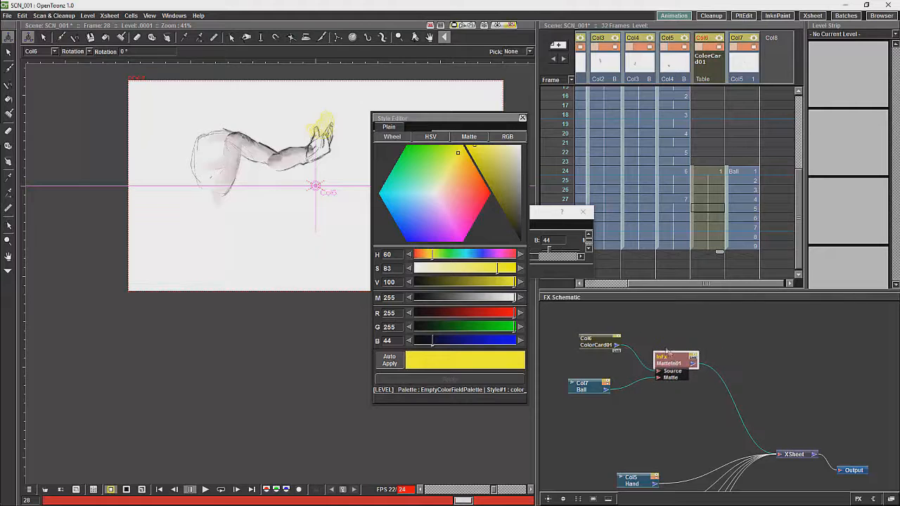
left_click_drag(604, 343, 589, 336)
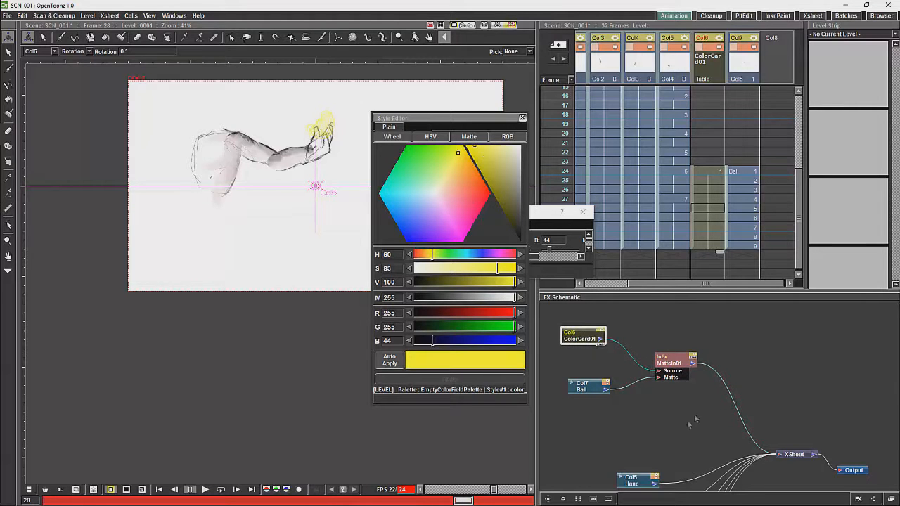
Insert a Blur01 node between MatteIn01 and the XSheet.
right_click(770, 346)
mouse_move(807, 354)
mouse_move(711, 366)
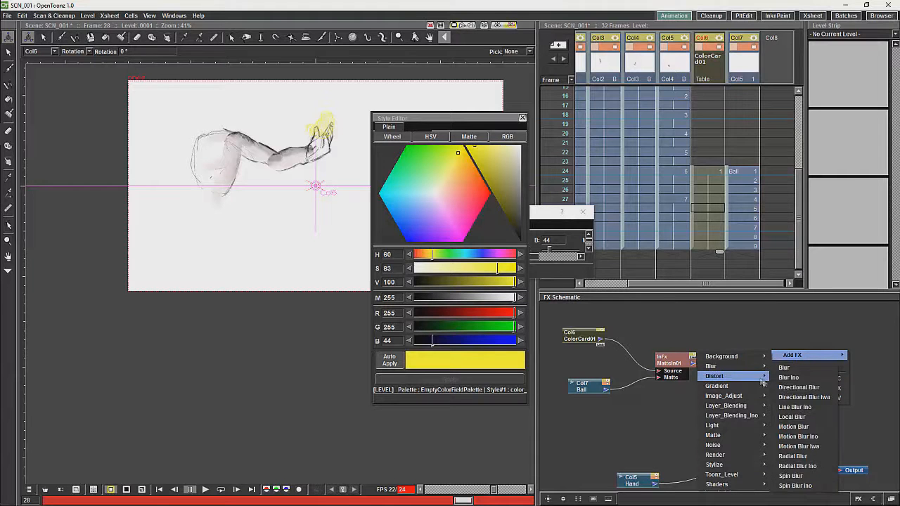
left_click(783, 368)
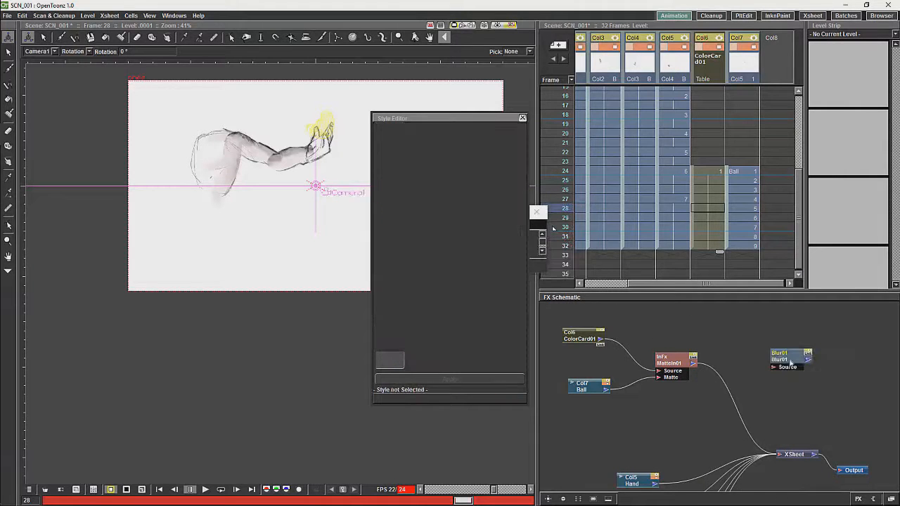
left_click_drag(790, 360, 708, 409)
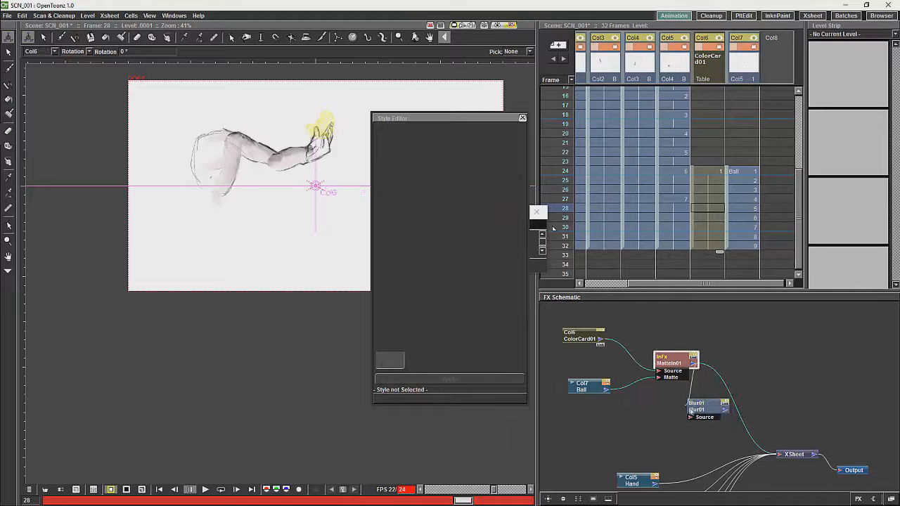
mouse_move(693, 365)
left_mouse_down()
mouse_move(690, 417)
mouse_move(779, 455)
left_mouse_up()
left_click(706, 404)
left_click_drag(707, 404, 738, 399)
double_click(738, 399)
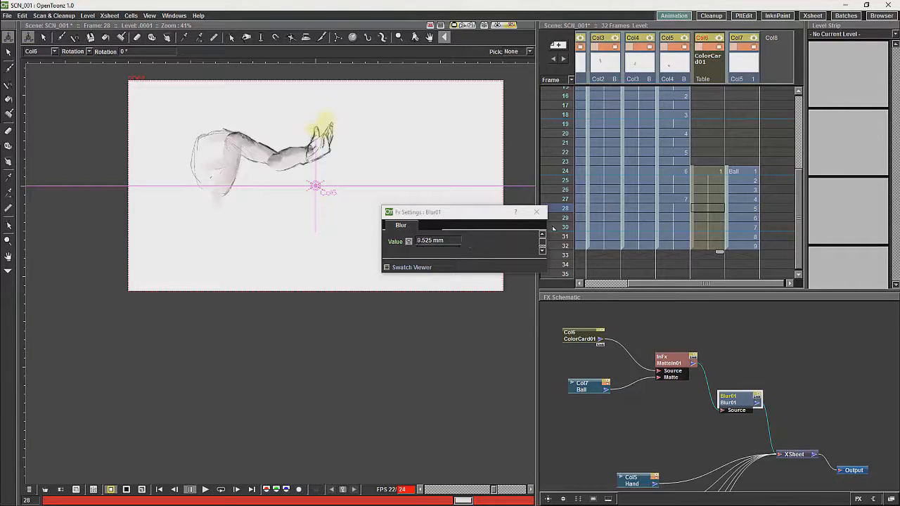
Preview the effect result and raise the Blur01 amount to about 9.525 mm.
left_click(387, 267)
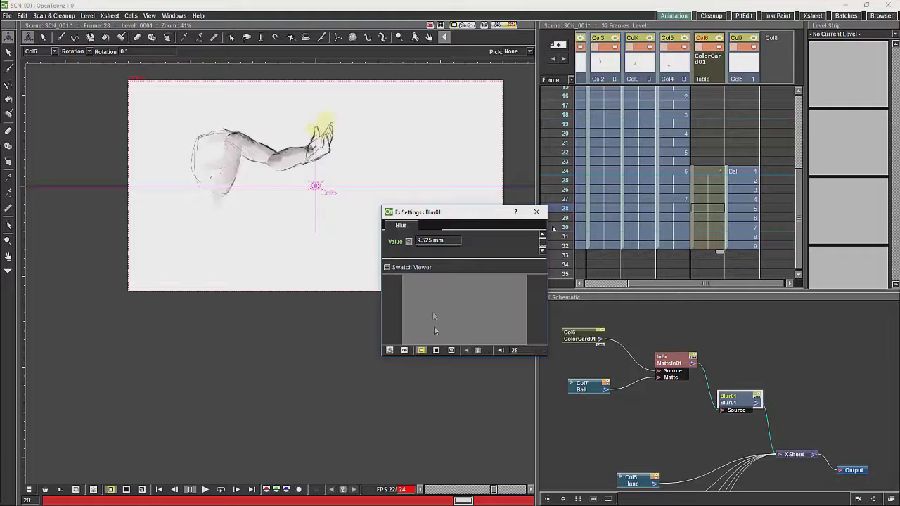
left_click(404, 350)
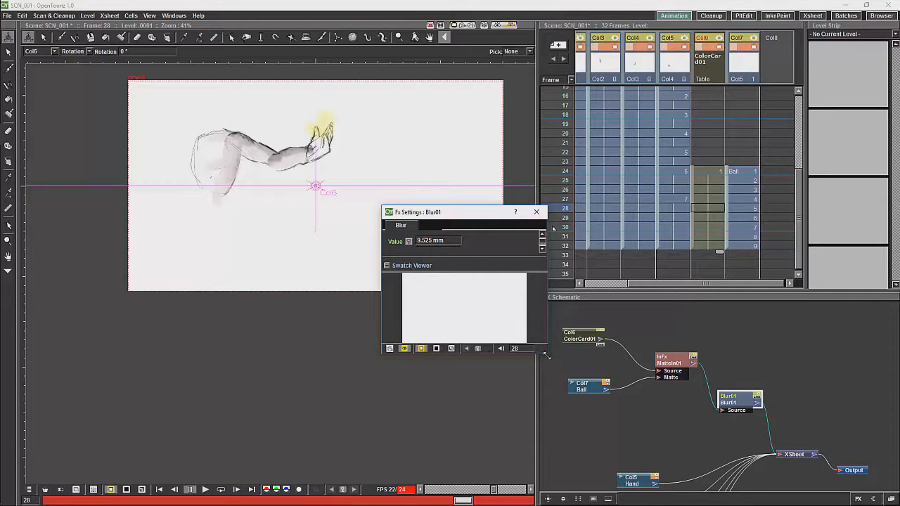
left_click_drag(547, 355, 557, 380)
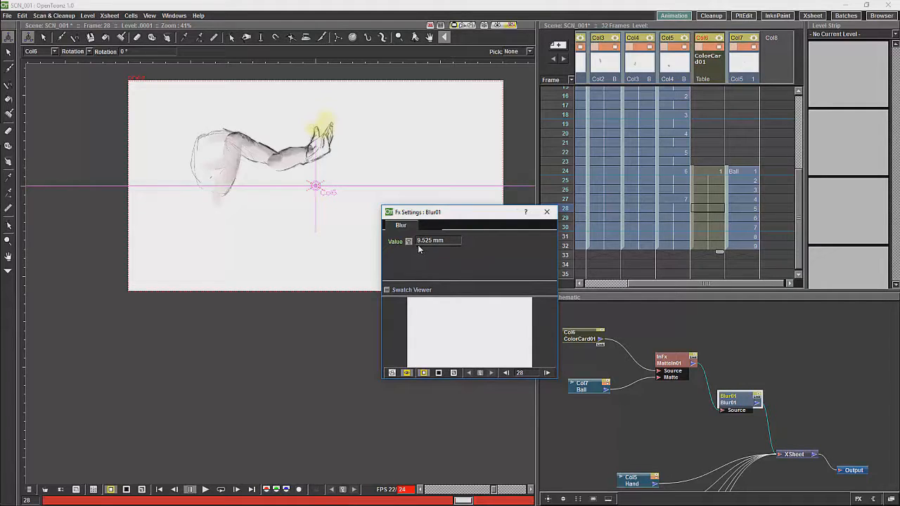
mouse_move(435, 242)
left_mouse_down()
mouse_move(475, 252)
mouse_move(424, 249)
mouse_move(445, 248)
left_mouse_up()
Set ColorCard01's colour to R 255, G 255, B 44, close its settings and nudge Blur01 up.
left_click(572, 340)
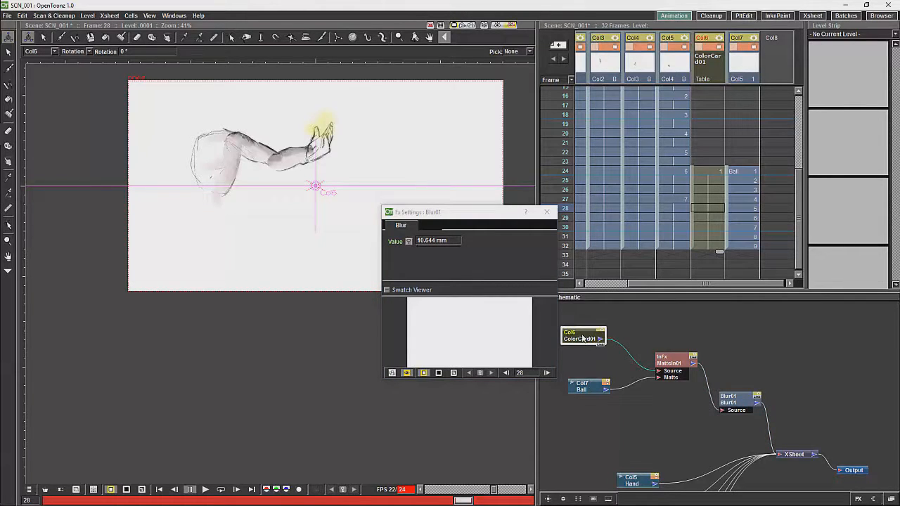
double_click(582, 338)
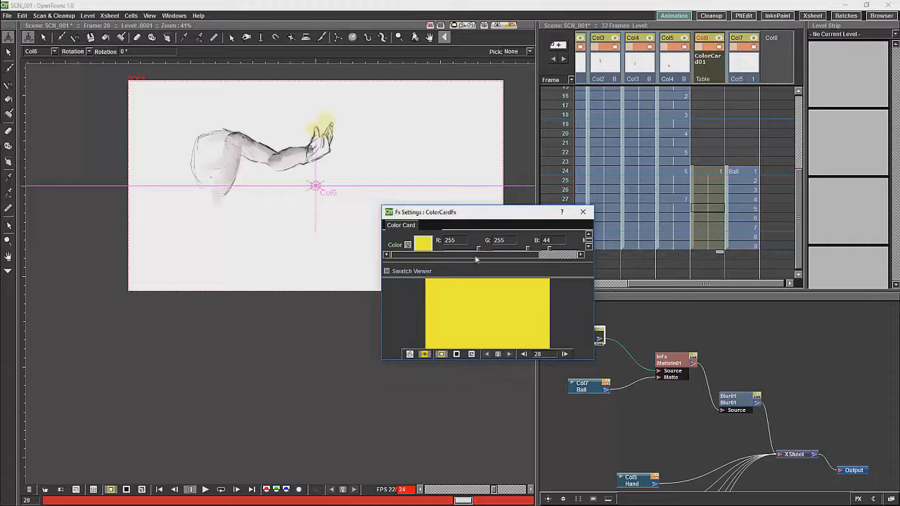
left_click_drag(513, 206, 513, 126)
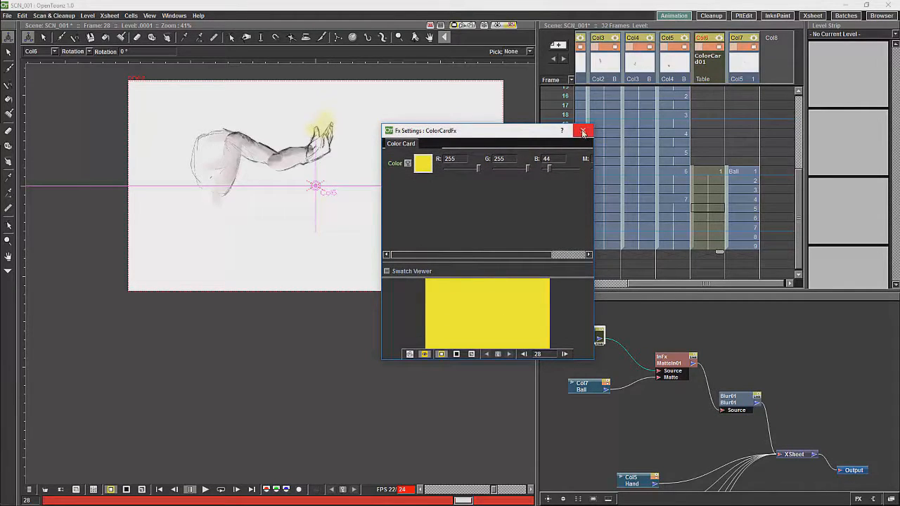
left_click(584, 132)
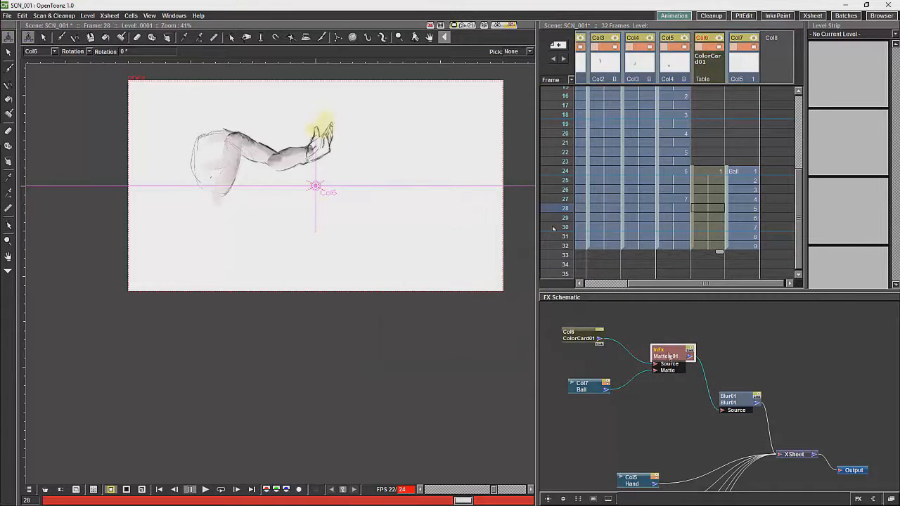
left_click_drag(736, 401, 728, 381)
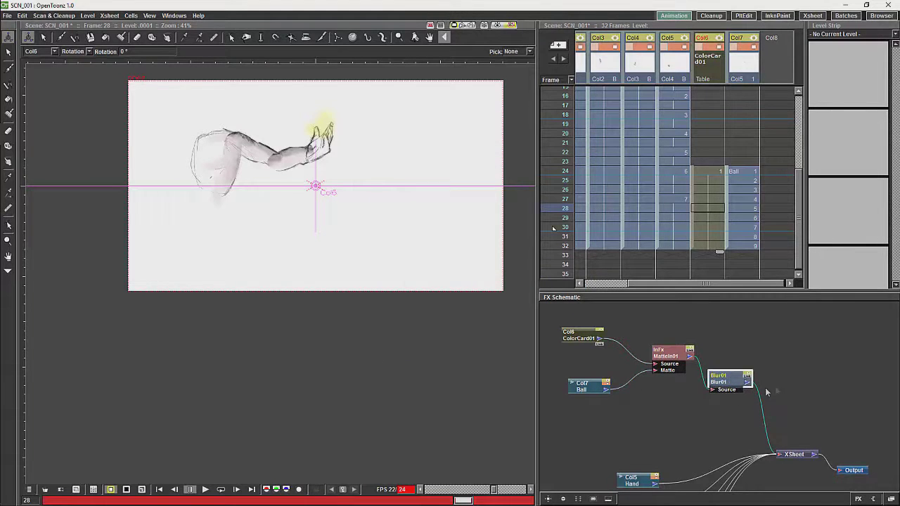
Add a Glow01 node and feed MatteIn01's output into its Light port.
right_click(803, 349)
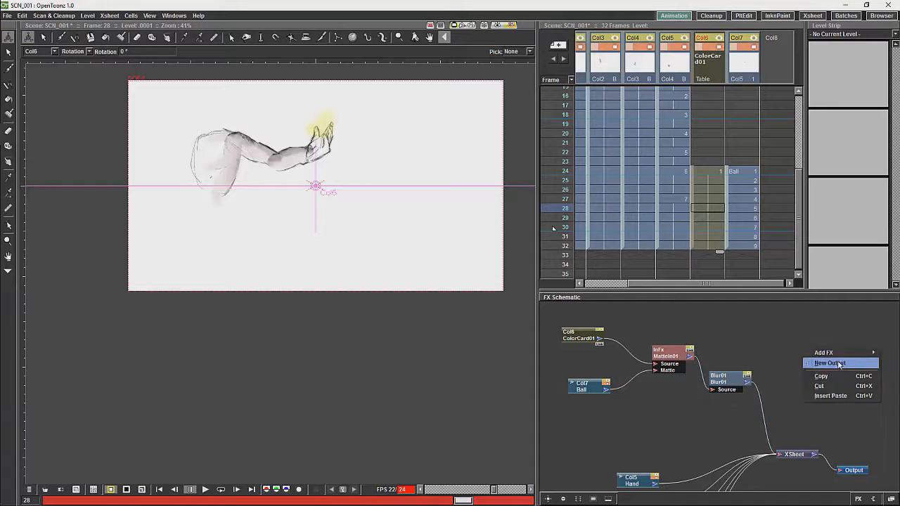
mouse_move(841, 352)
mouse_move(763, 422)
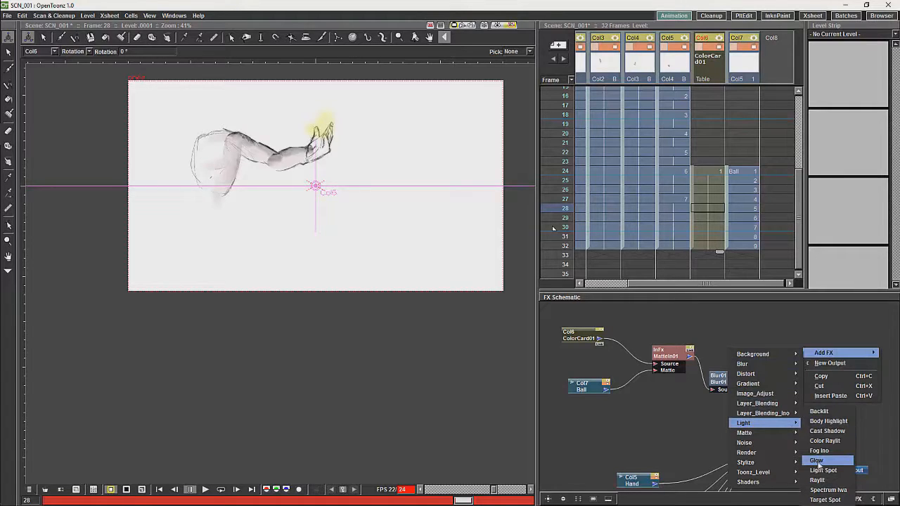
left_click(817, 460)
left_click_drag(814, 359, 770, 344)
left_click_drag(690, 357, 762, 351)
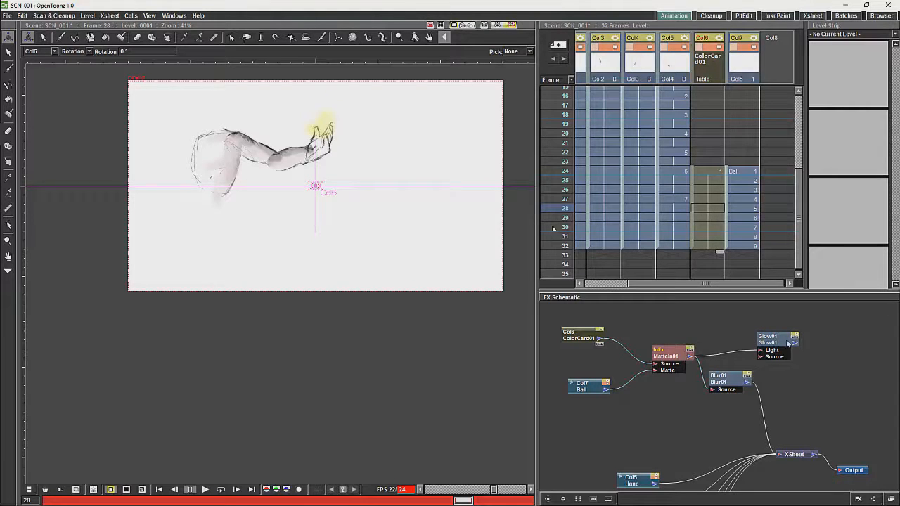
left_click_drag(732, 382, 703, 398)
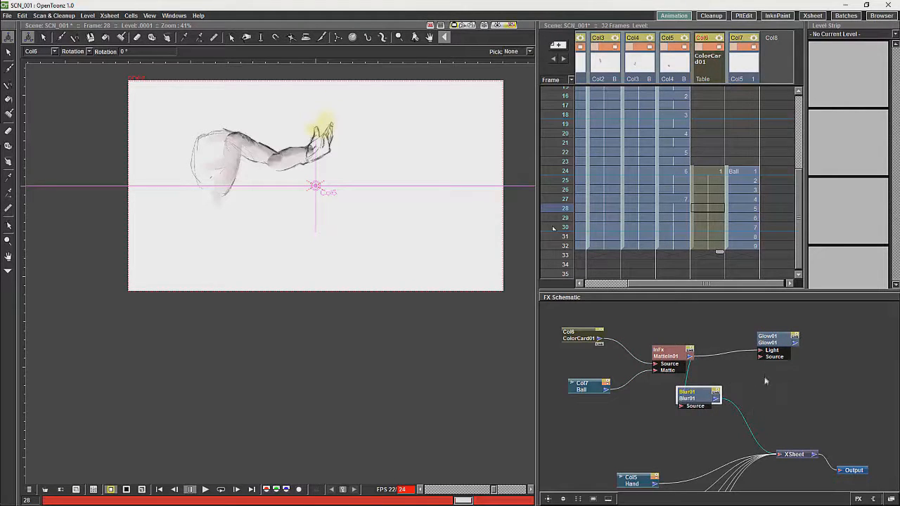
right_click(764, 382)
mouse_move(795, 382)
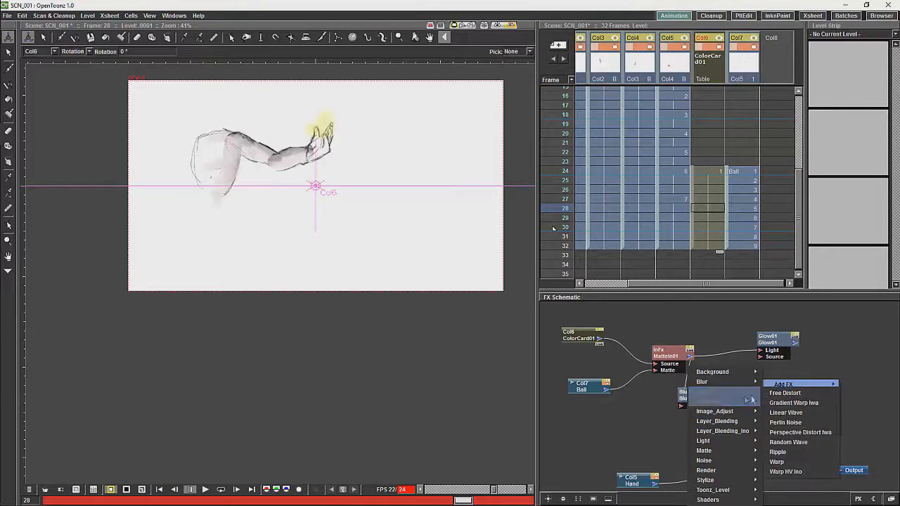
mouse_move(717, 420)
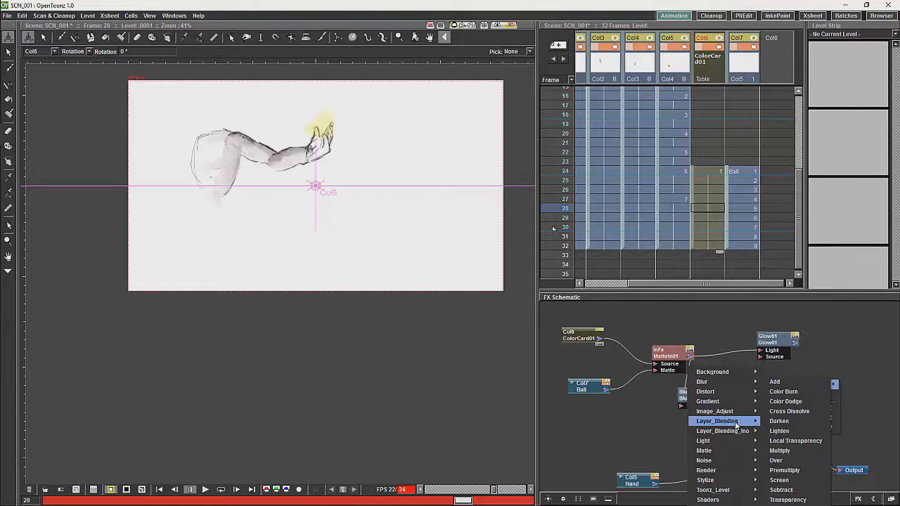
Add an Over01 layer-blending node and shift Glow01 and MatteIn01 left to make room.
left_click(780, 460)
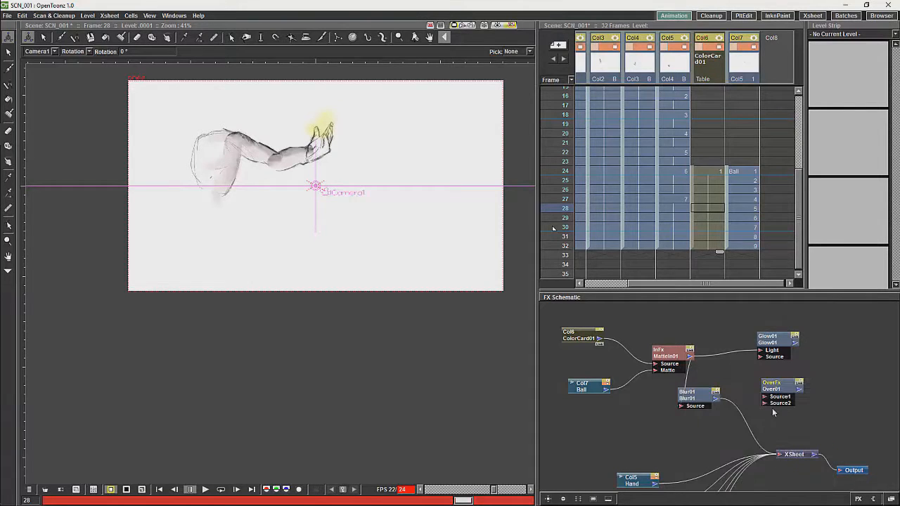
key("Delete")
right_click(742, 373)
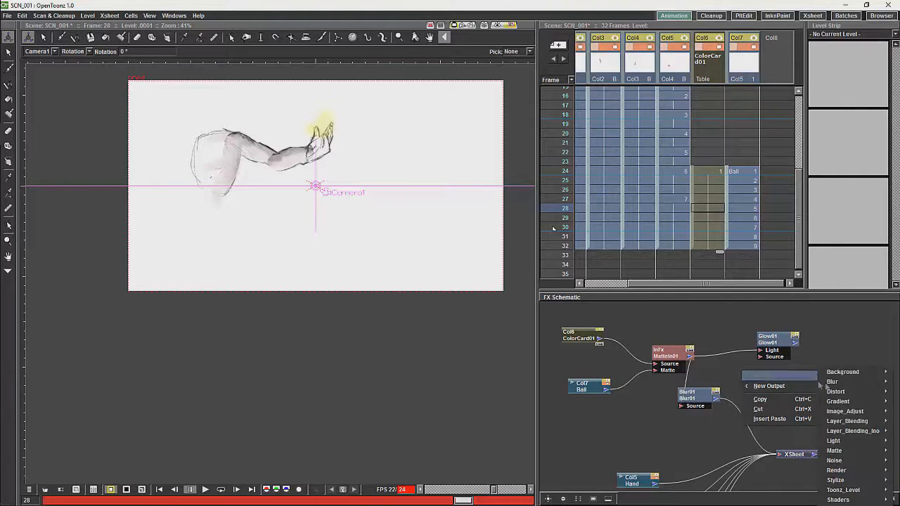
right_click(644, 329)
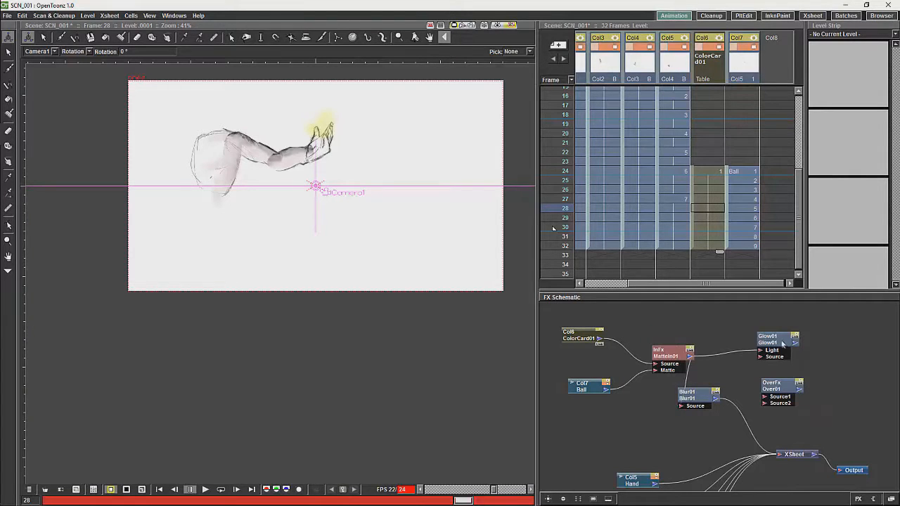
left_click_drag(781, 344, 736, 337)
left_click_drag(679, 354, 661, 353)
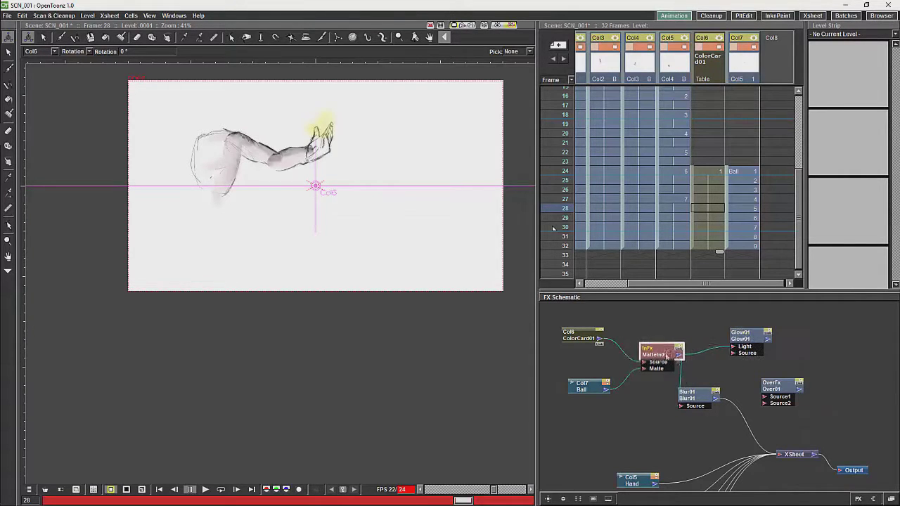
Connect Blur01 and Glow01 into Over01's Source ports, send Over01 to the XSheet and enable preview.
left_click(718, 400)
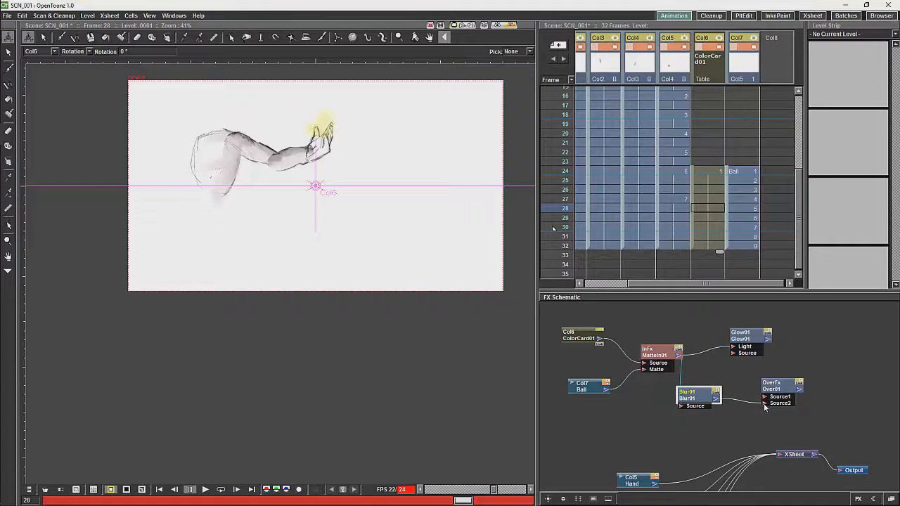
left_click(768, 340)
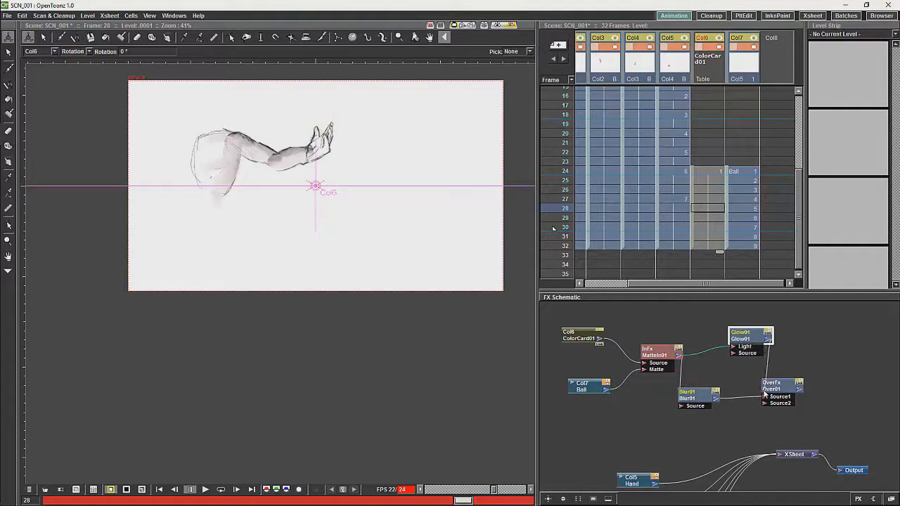
left_click(721, 399)
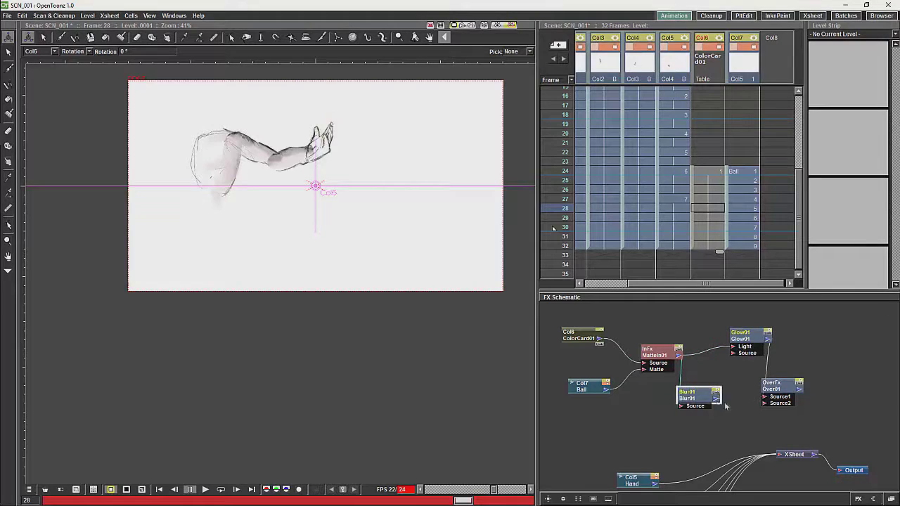
left_click(768, 403)
left_click(782, 389)
Tidy the Over01, Glow01 and MatteIn01 node positions.
left_click_drag(779, 387, 782, 394)
left_click_drag(750, 333, 734, 330)
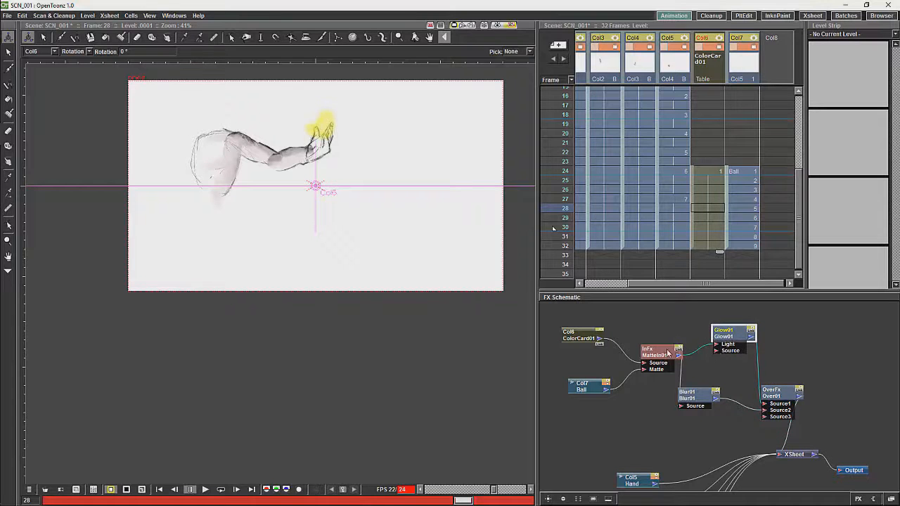
left_click_drag(666, 351, 652, 345)
left_click_drag(734, 330, 706, 331)
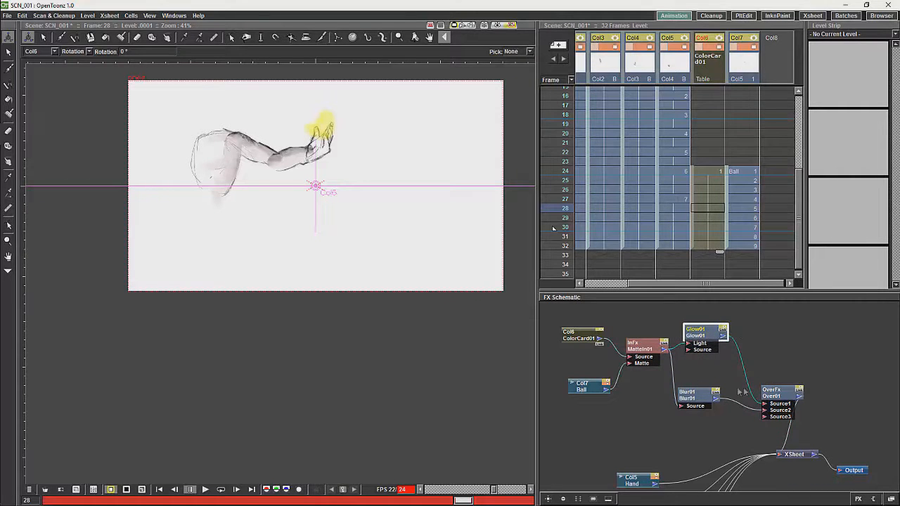
left_click_drag(785, 394, 764, 392)
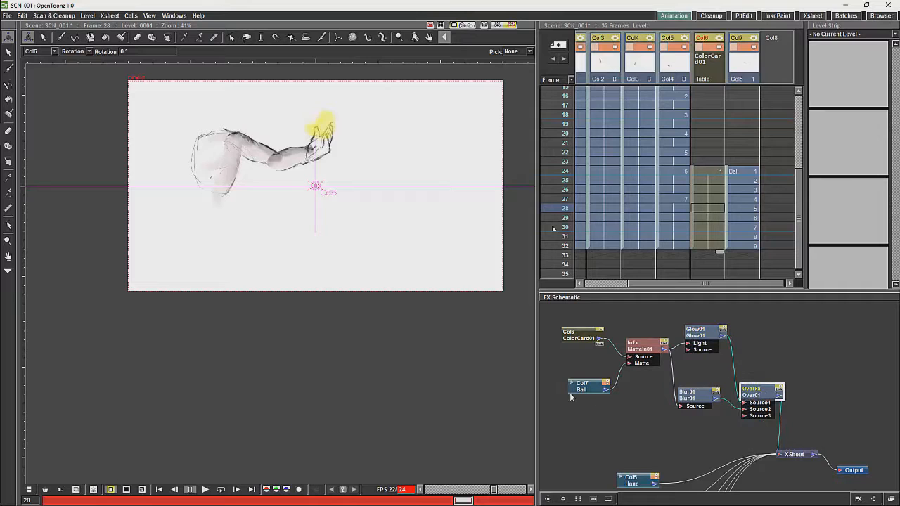
Scrub the frames to check the glow, then shift Ball, ColorCard, MatteIn01, Glow01 and Blur01 left.
mouse_move(565, 211)
left_mouse_down()
mouse_move(569, 243)
mouse_move(571, 153)
mouse_move(566, 245)
mouse_move(576, 163)
mouse_move(564, 219)
left_mouse_up()
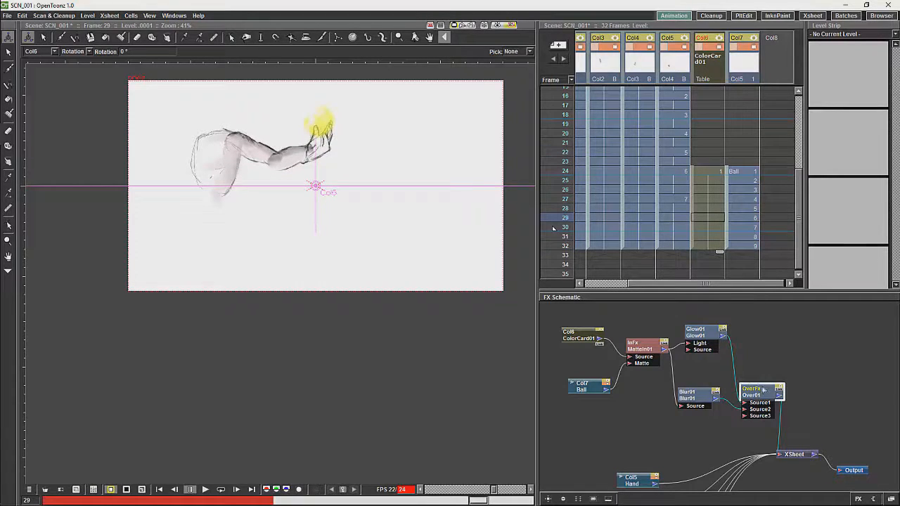
left_click_drag(589, 387, 567, 387)
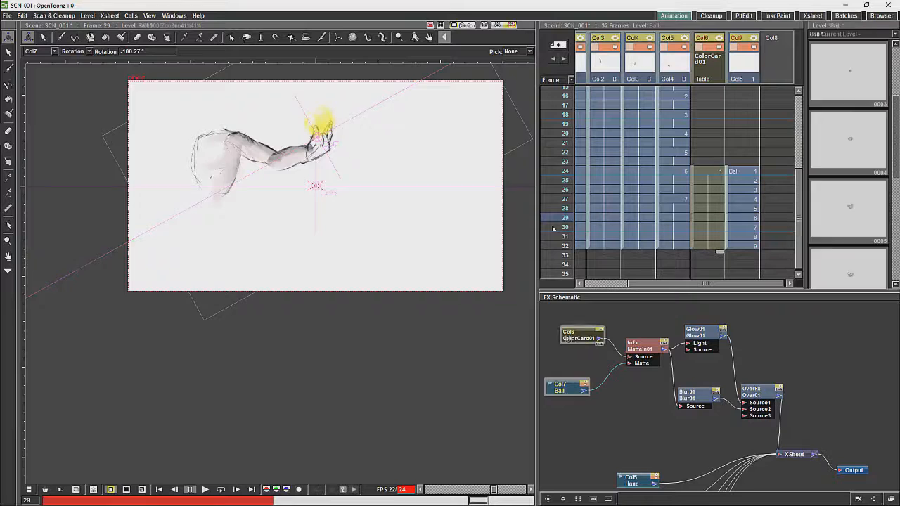
left_click_drag(582, 334, 568, 332)
left_click_drag(645, 346, 626, 344)
left_click_drag(706, 332, 681, 330)
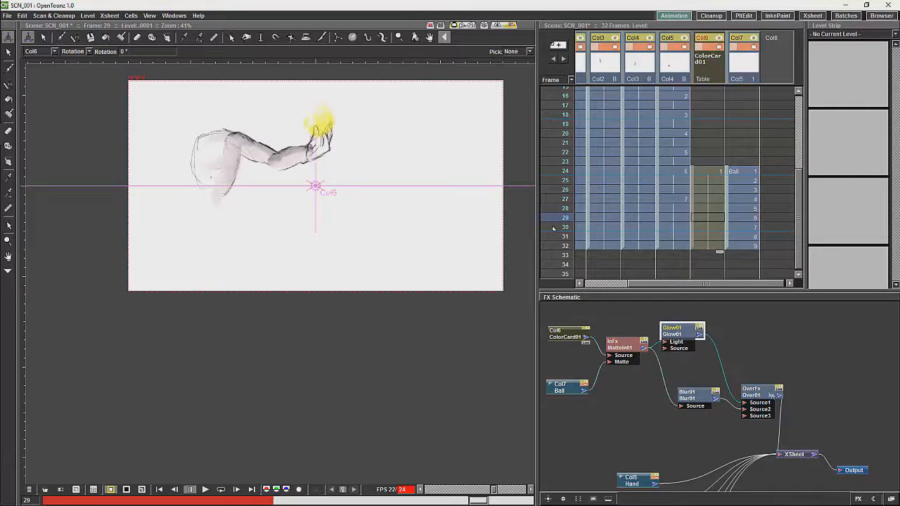
left_click_drag(760, 390, 745, 379)
left_click_drag(692, 396, 674, 387)
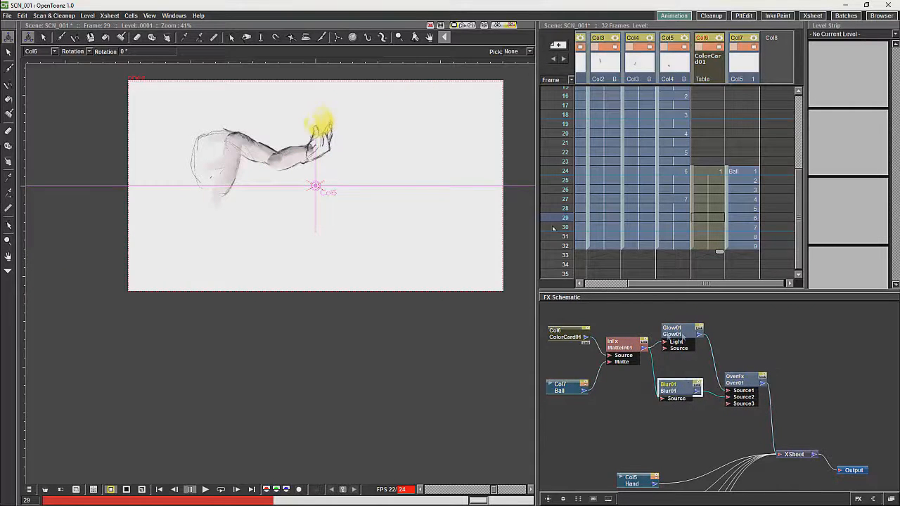
Compact the layout, raising Ball and placing Blur01 and Over01 just below Glow01.
left_click_drag(569, 391, 565, 387)
left_click_drag(568, 332, 565, 330)
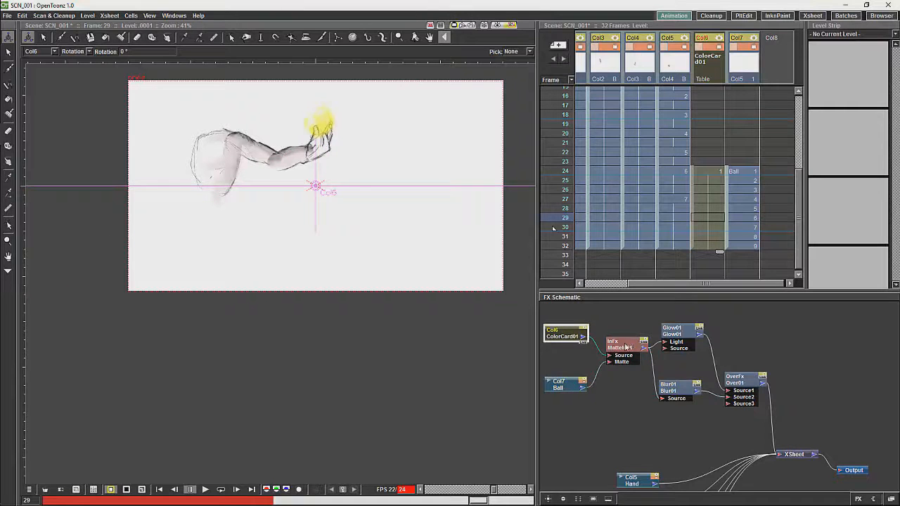
left_click_drag(625, 346, 620, 343)
left_click_drag(680, 331, 669, 330)
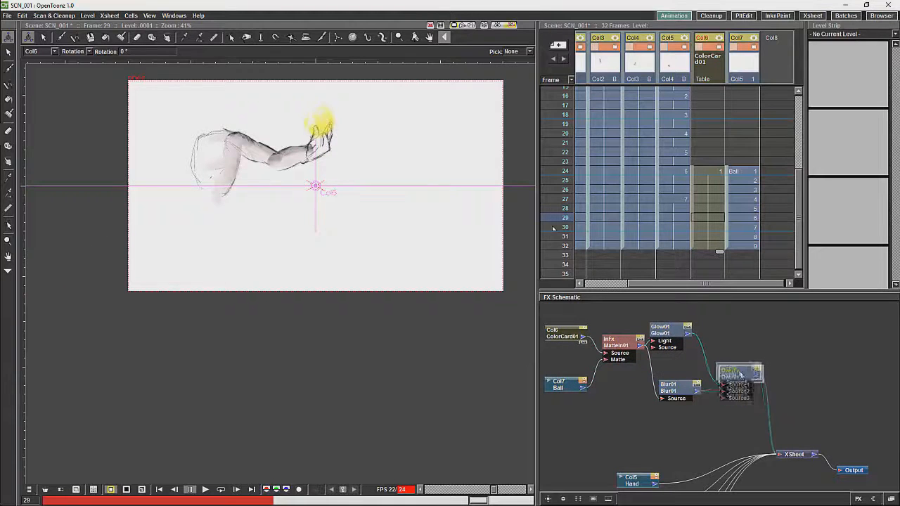
left_click_drag(743, 380, 731, 367)
left_click_drag(678, 391, 674, 385)
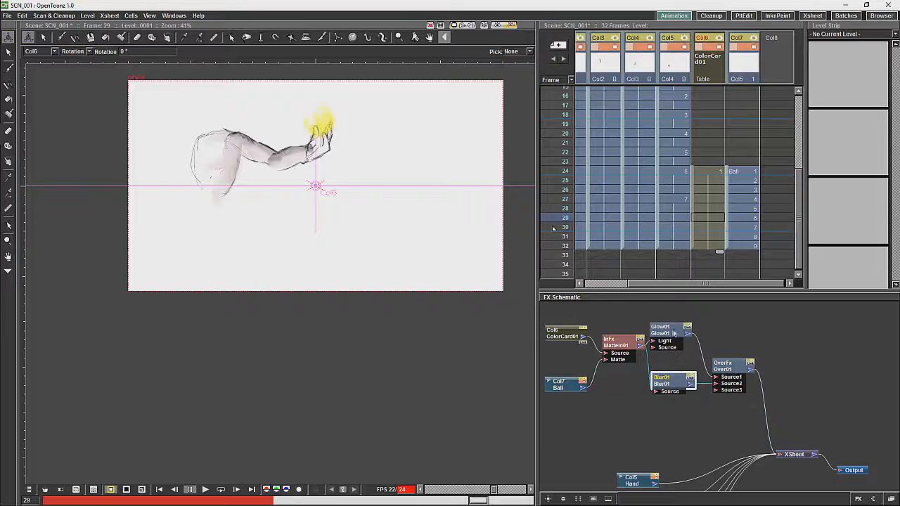
left_click_drag(664, 327, 671, 327)
left_click_drag(617, 343, 625, 342)
left_click_drag(562, 333, 566, 329)
left_click_drag(560, 386, 567, 362)
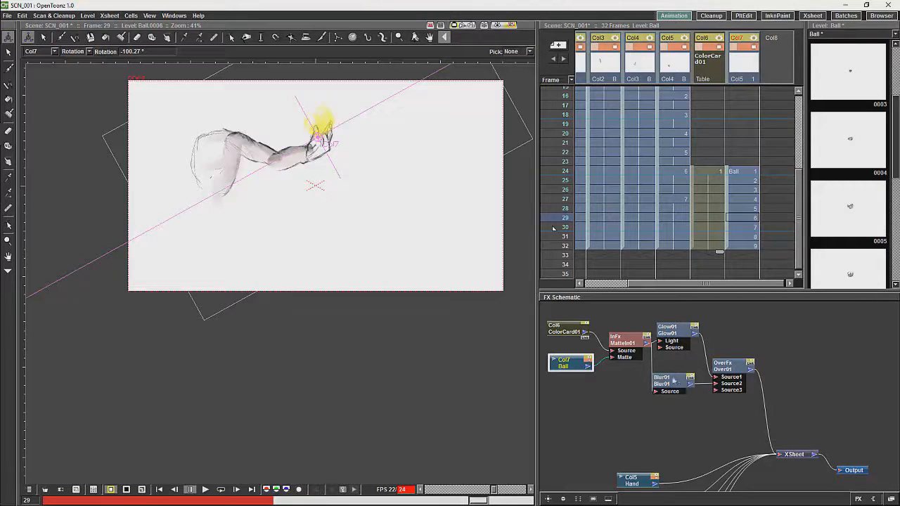
mouse_move(673, 382)
left_mouse_down()
mouse_move(679, 368)
mouse_move(741, 363)
left_mouse_up()
left_click_drag(677, 368, 679, 365)
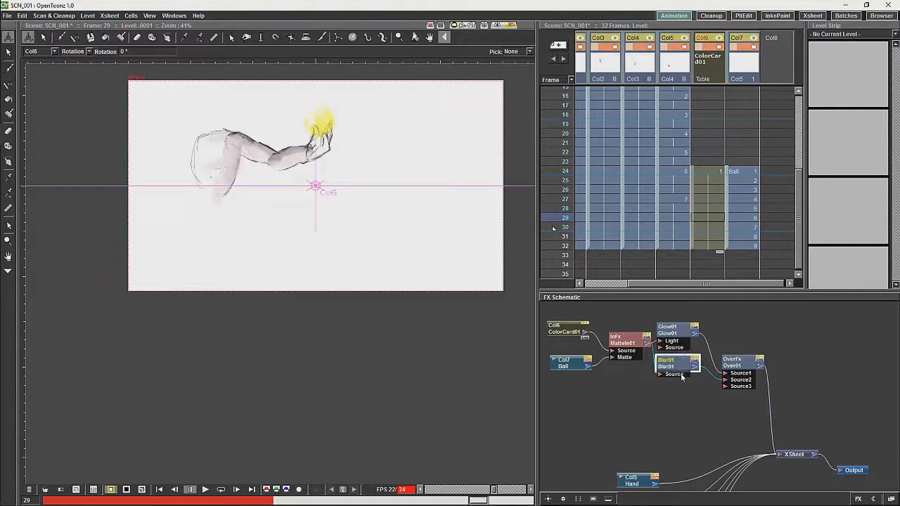